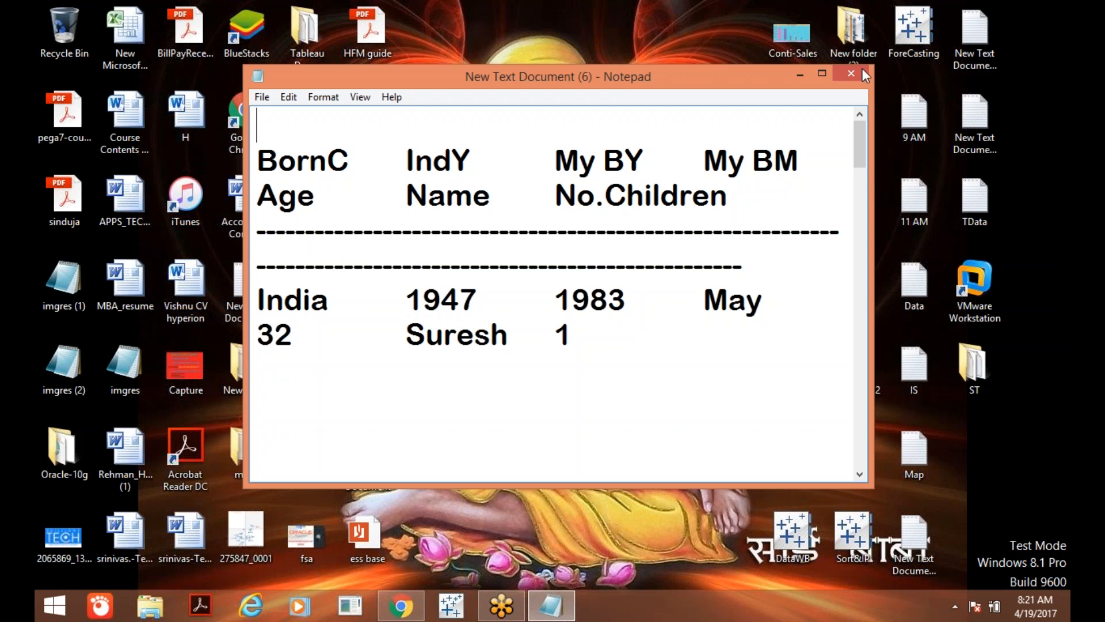
- Close the open note, open New Text Document (7) from the desktop and maximize its window
click(849, 71)
double_click(951, 102)
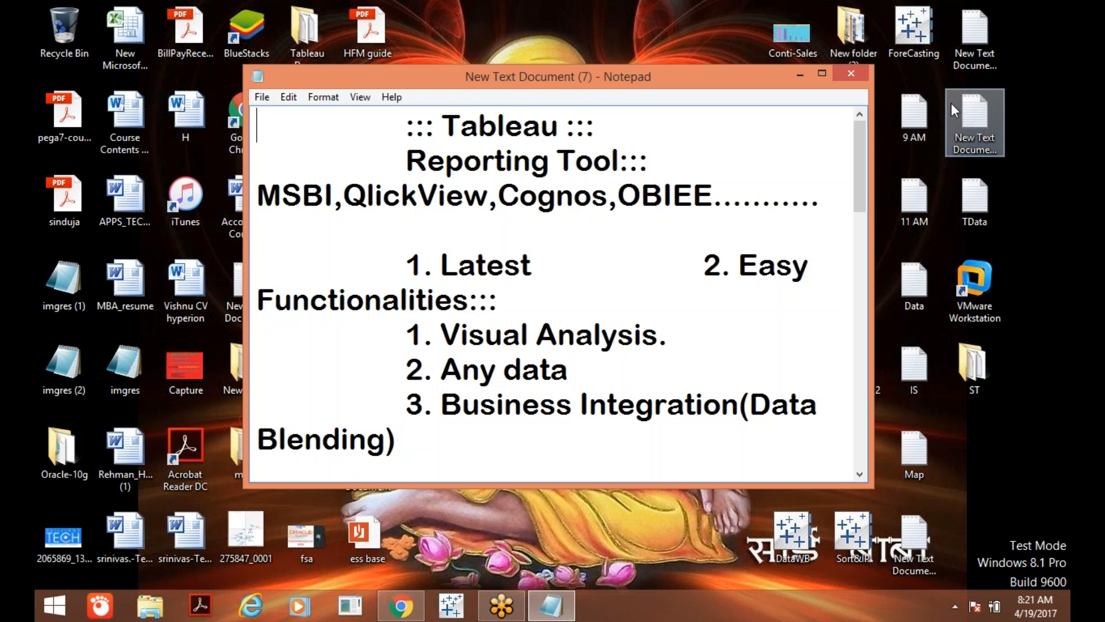
click(822, 74)
- Trim the surplus equals signs from the last separator line of the notes and add a block of blank lines below it
scroll(1065, 196, down, 1)
drag(1069, 195, 1070, 416)
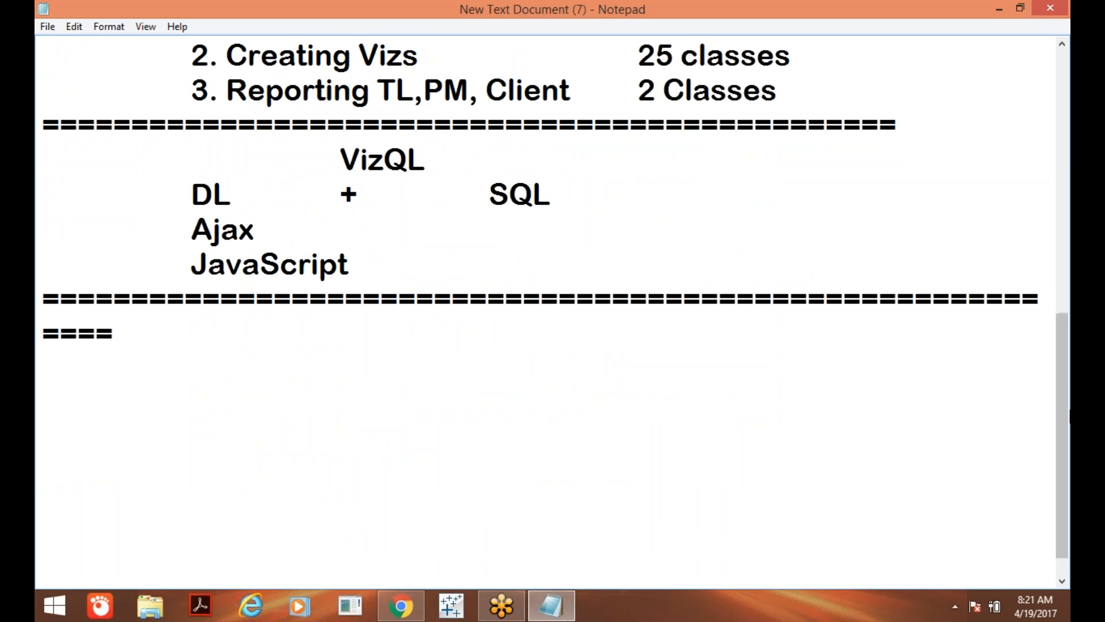
key(BackSpace)
key(BackSpace)
key(BackSpace)
key(BackSpace)
key(BackSpace)
key(Return)
key(Return)
key(Return)
key(Return)
key(Return)
key(Return)
key(Return)
key(Return)
key(Return)
key(Return)
key(Return)
key(Return)
key(Return)
key(Return)
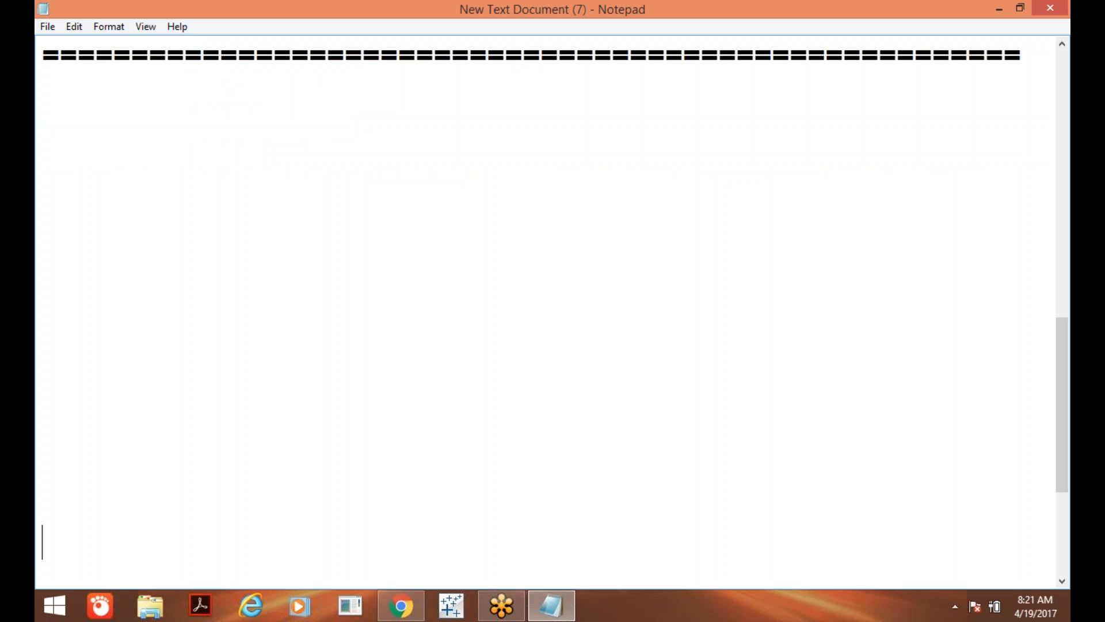
- Write the indented heading "Data Connections :::" below the separator, followed by a blank line and a new indented line
click(58, 98)
key(Tab)
text(Dat)
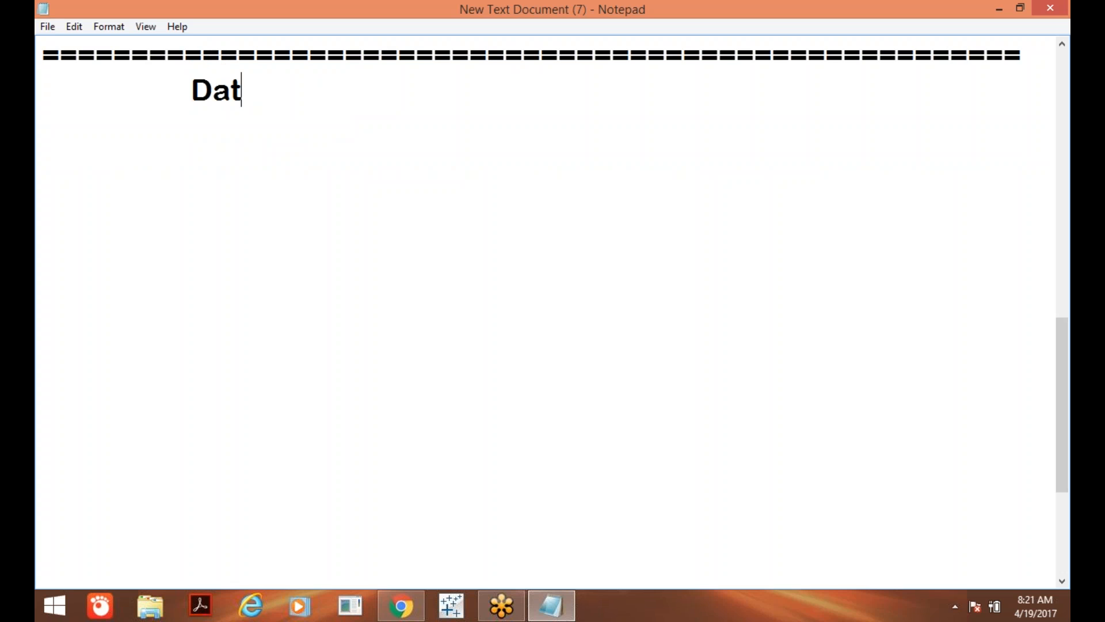
text(a Conn)
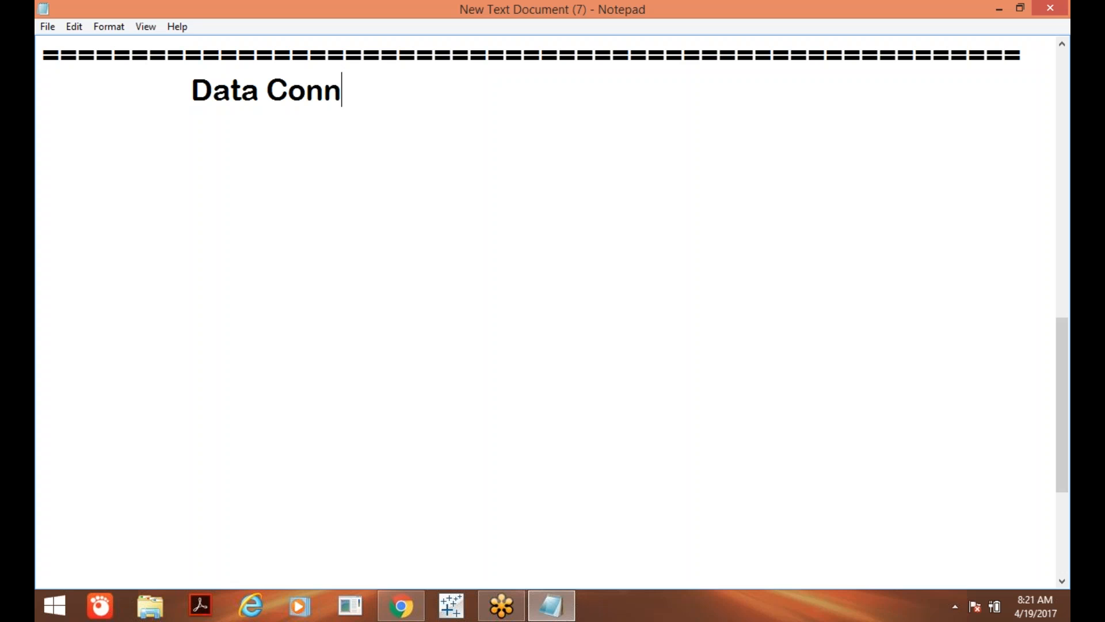
text(ection)
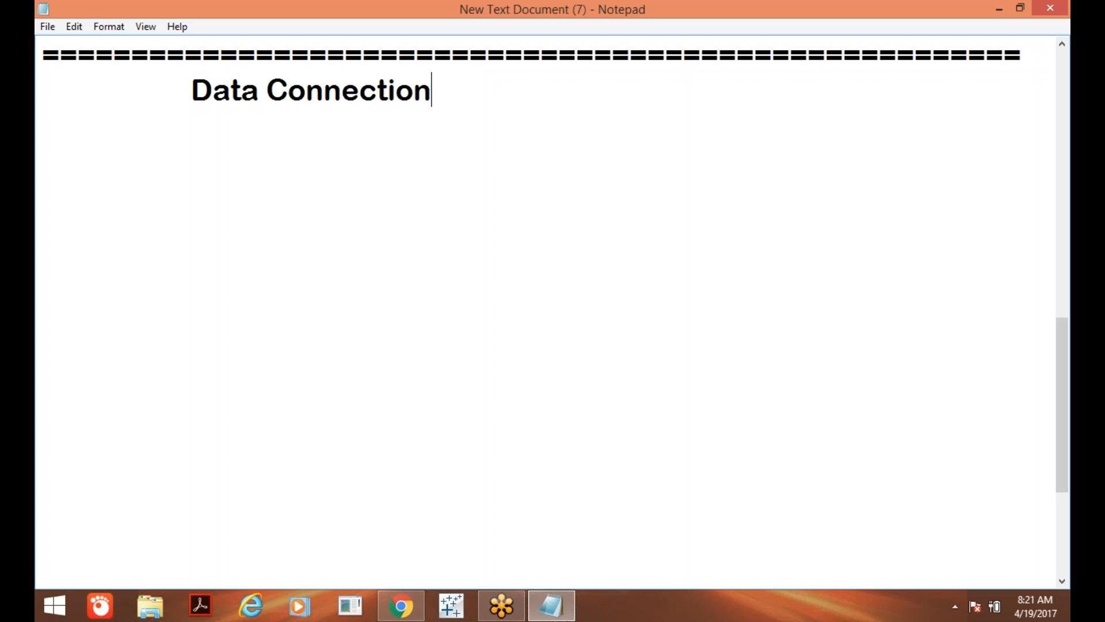
text(s:::)
click(448, 91)
click(554, 91)
key(Return)
key(Tab)
key(BackSpace)
key(Return)
key(Tab)
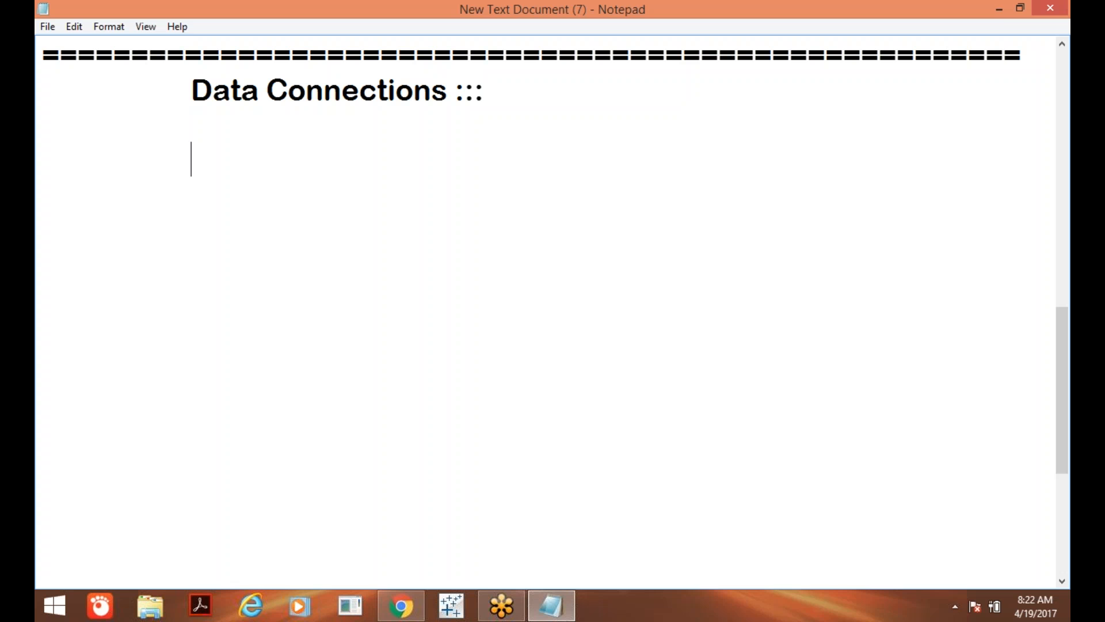
- Open the TData text file from the desktop, examine its header row and product records, and close it
click(1000, 10)
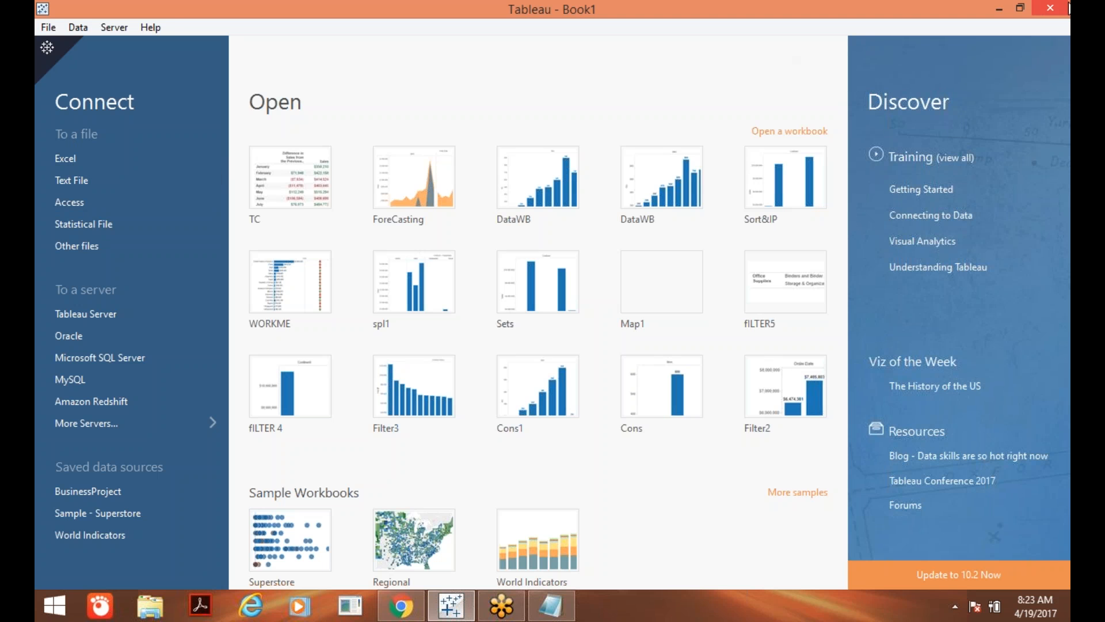
click(999, 9)
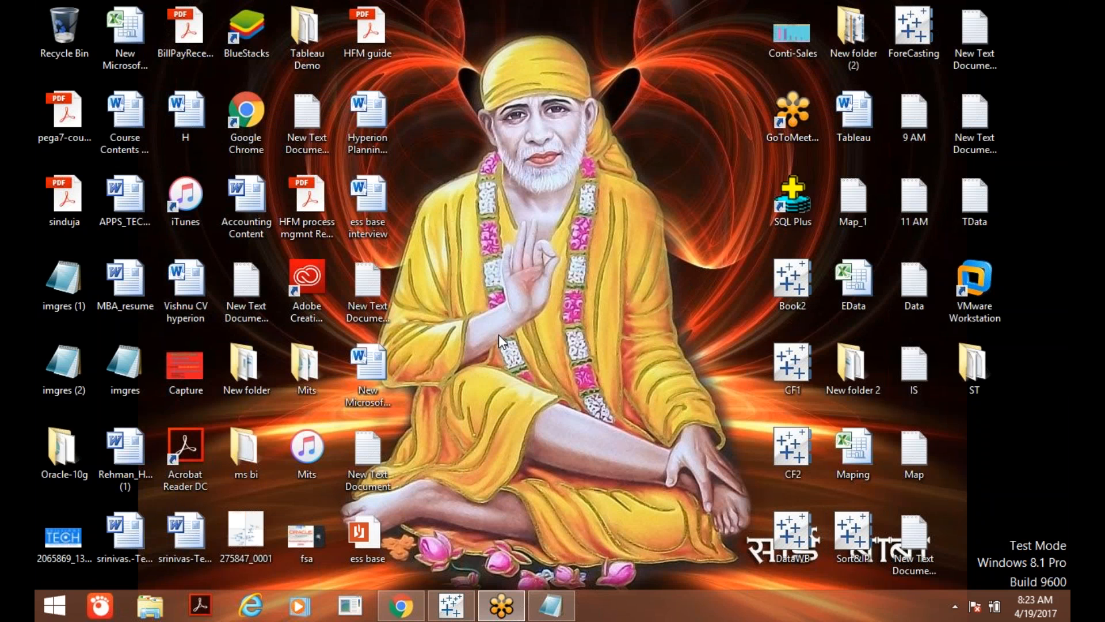
double_click(976, 203)
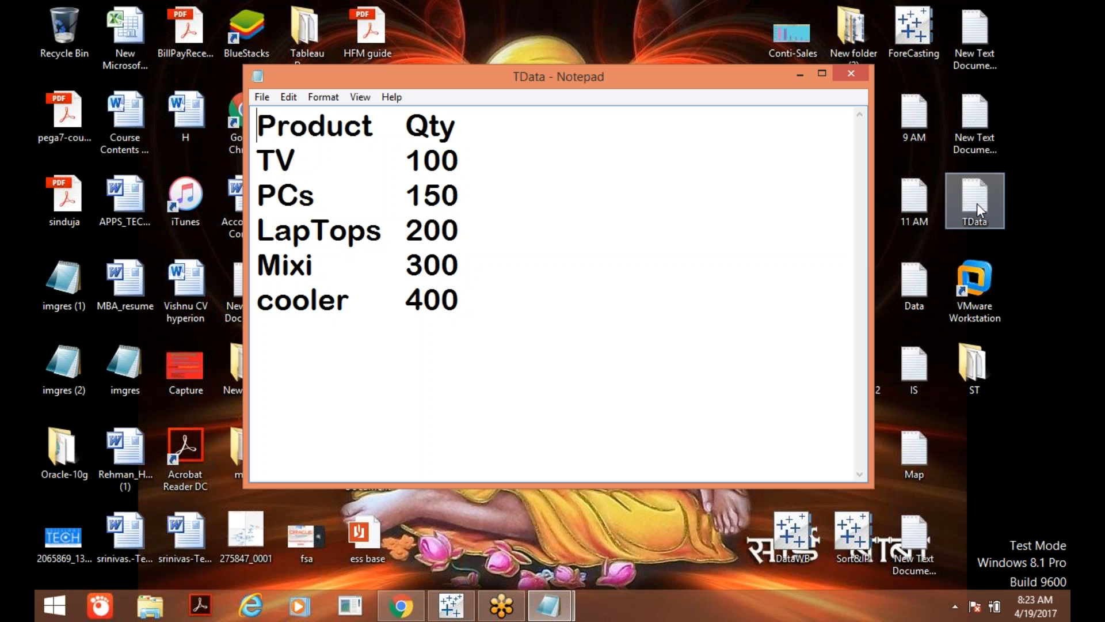
drag(258, 125, 483, 141)
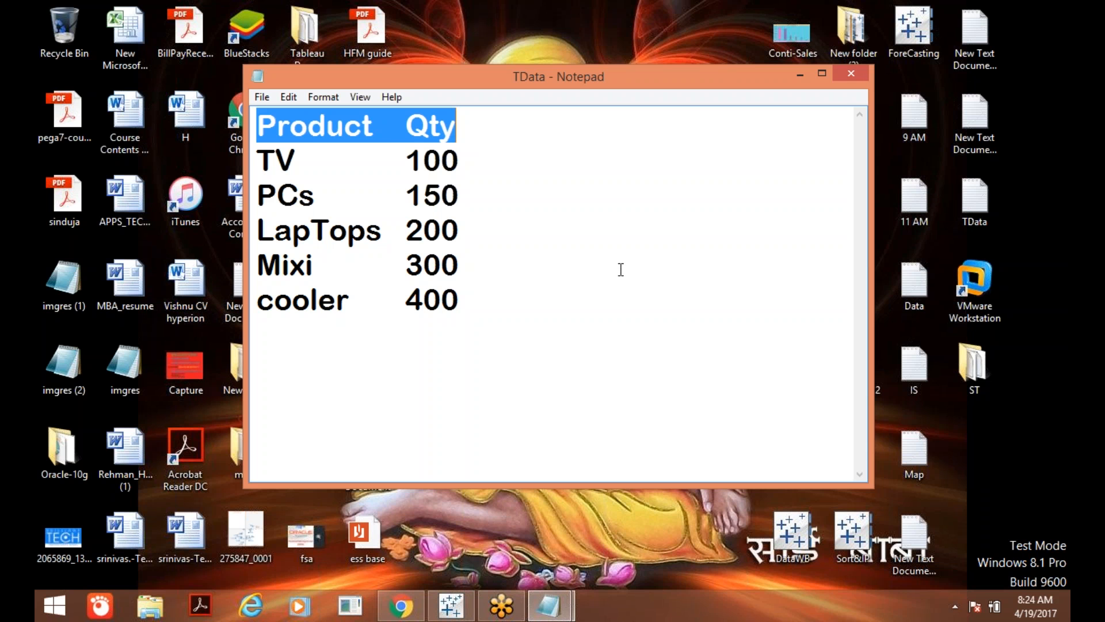
click(538, 303)
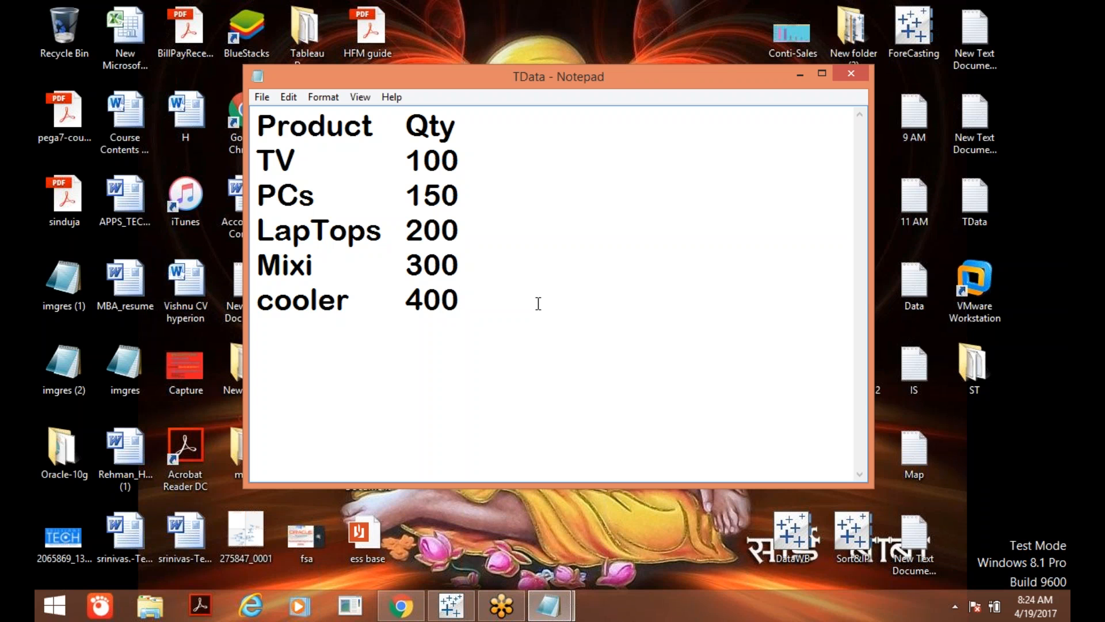
click(850, 77)
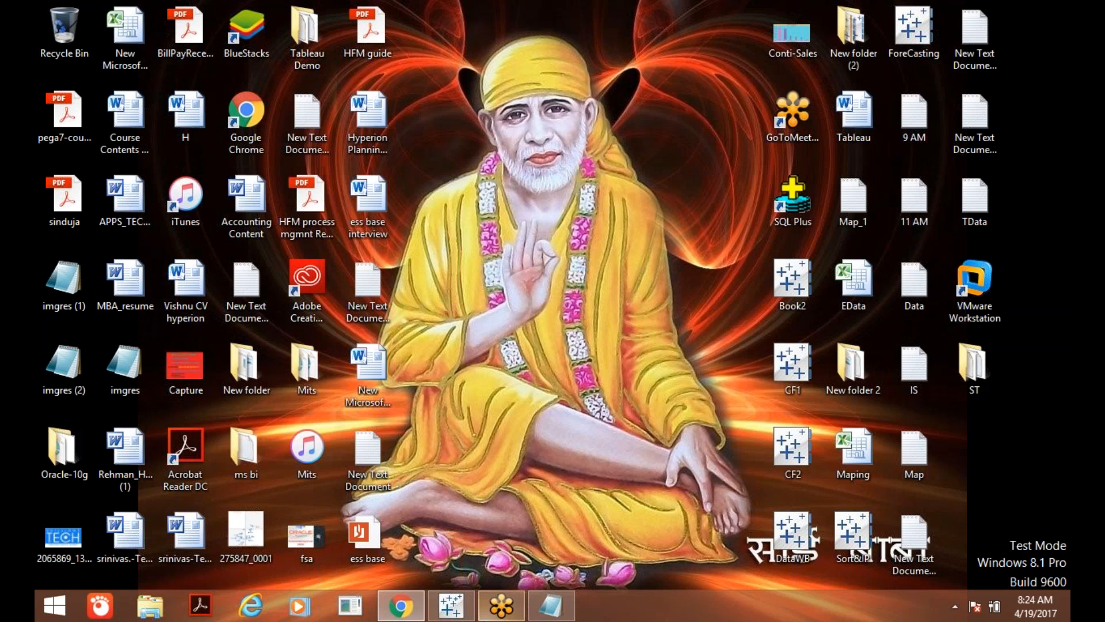
- Switch to Tableau and connect to the text file TData.txt on the Desktop
click(454, 608)
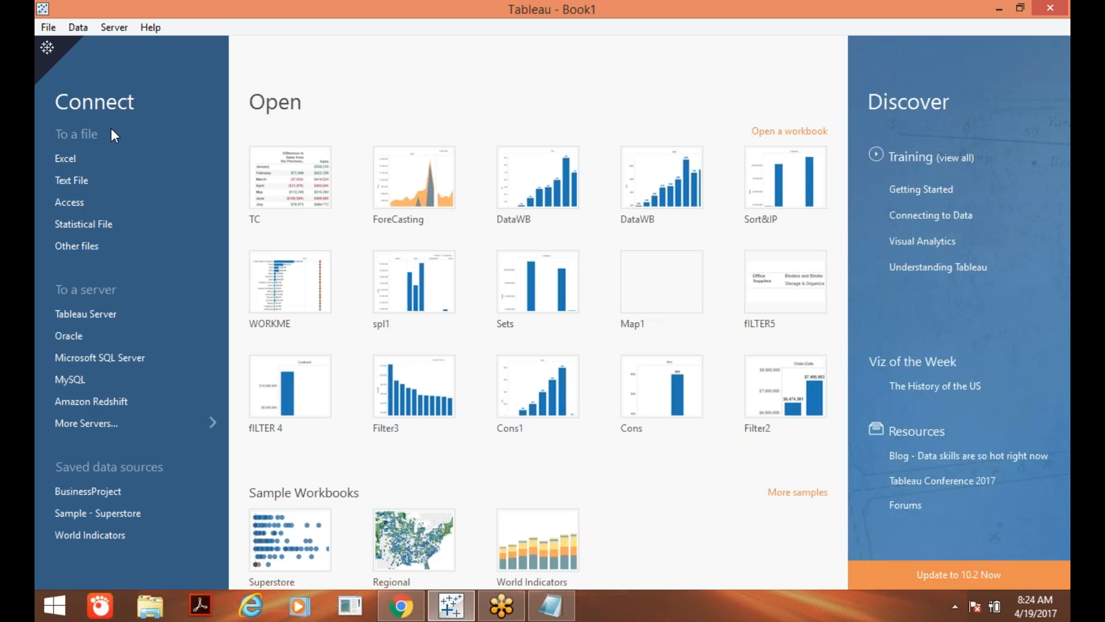
click(74, 180)
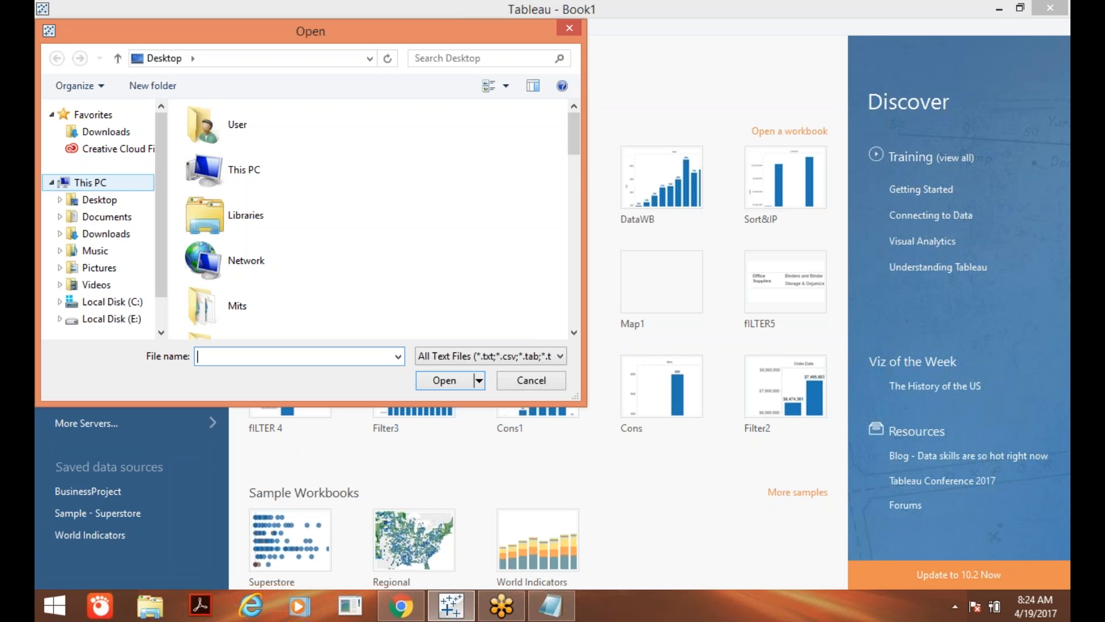
drag(576, 144, 575, 314)
click(251, 323)
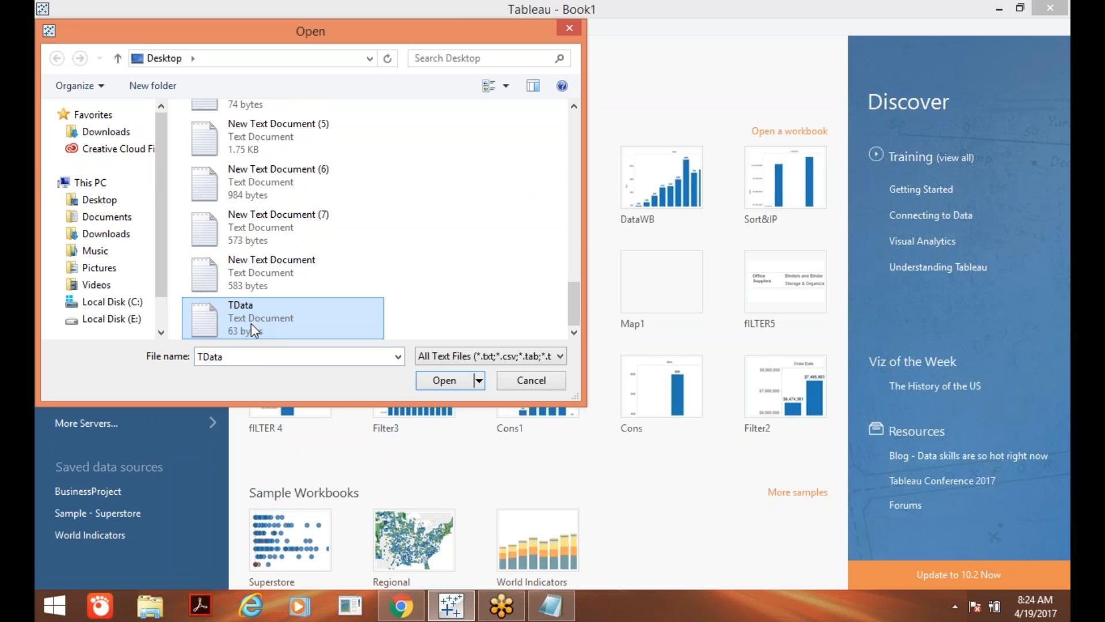
double_click(246, 352)
text(ta)
key(BackSpace)
text(a)
key(BackSpace)
text(da)
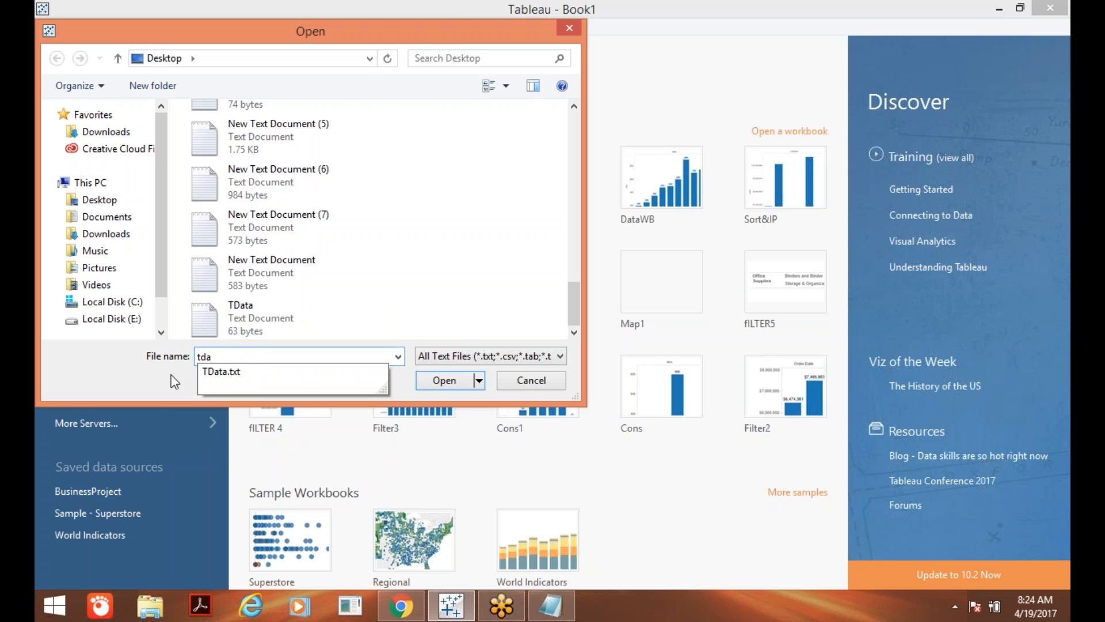
click(251, 374)
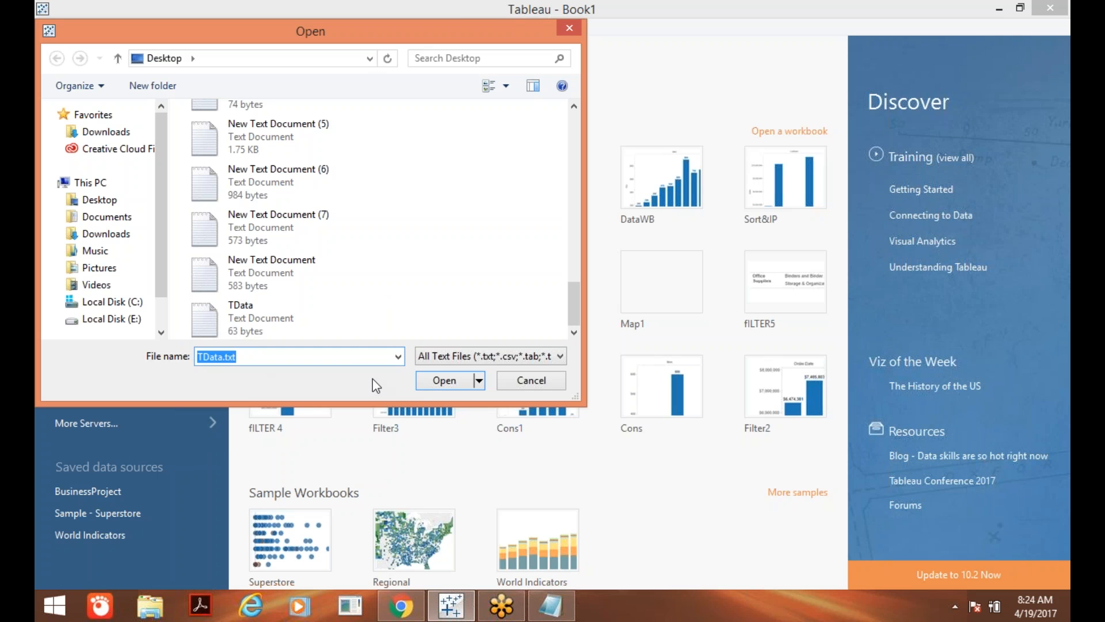
click(442, 381)
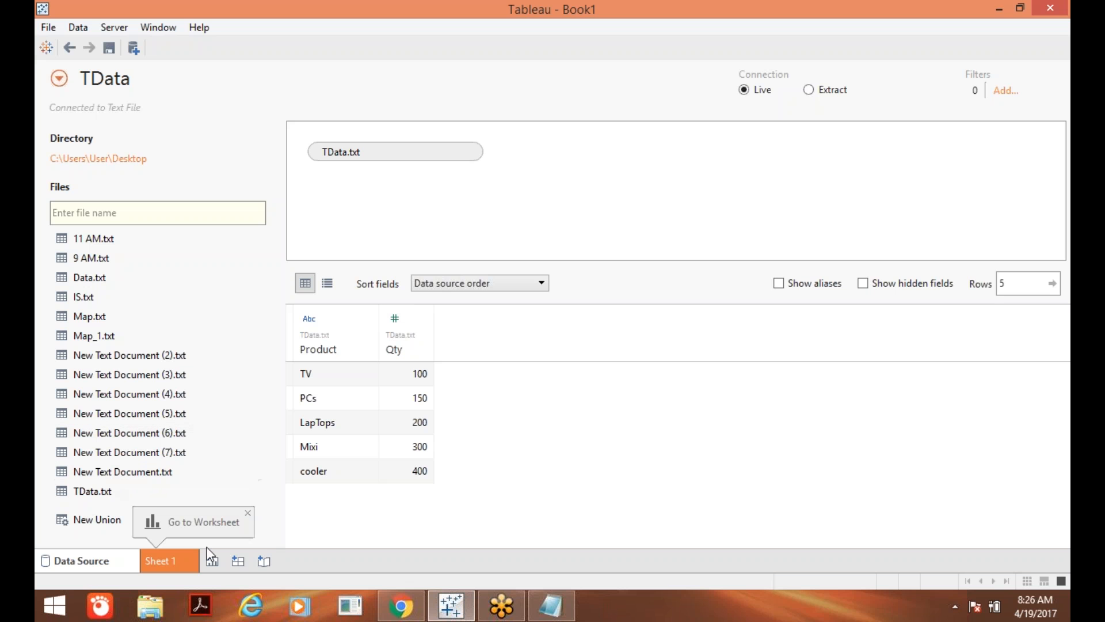
- On Sheet 1, build a bar chart with Product on Columns and Qty on Rows, and show the mark labels
click(170, 569)
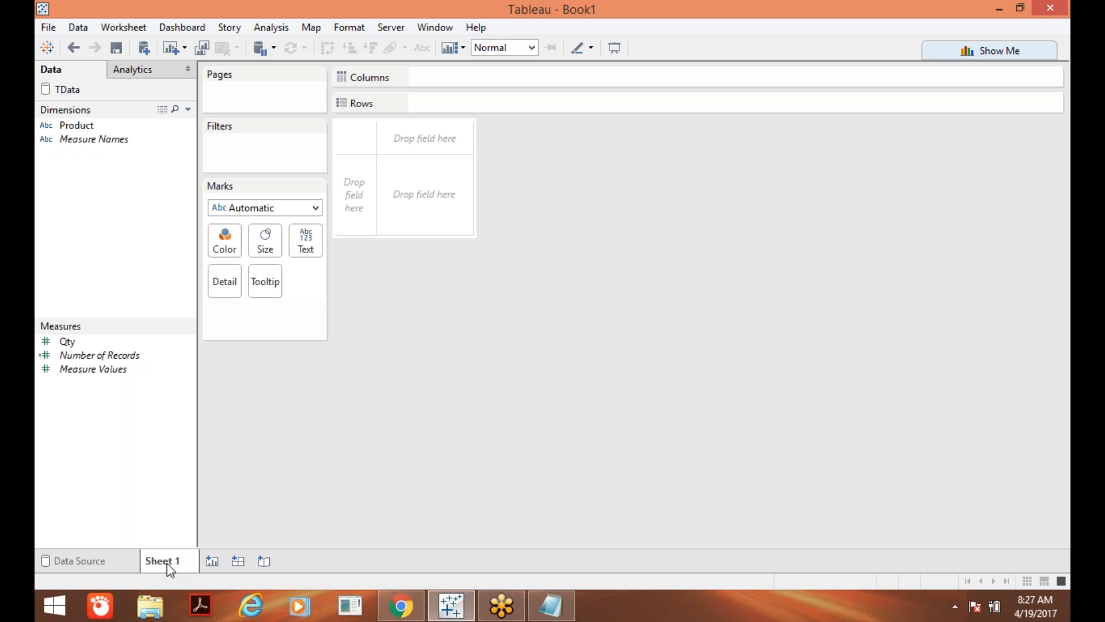
click(85, 567)
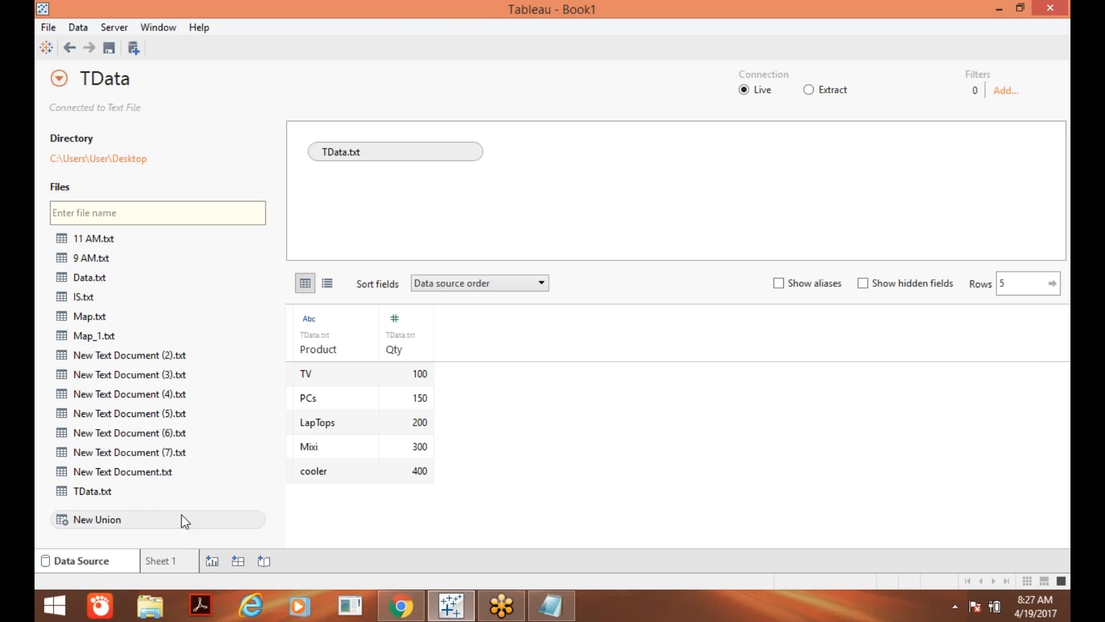
click(183, 567)
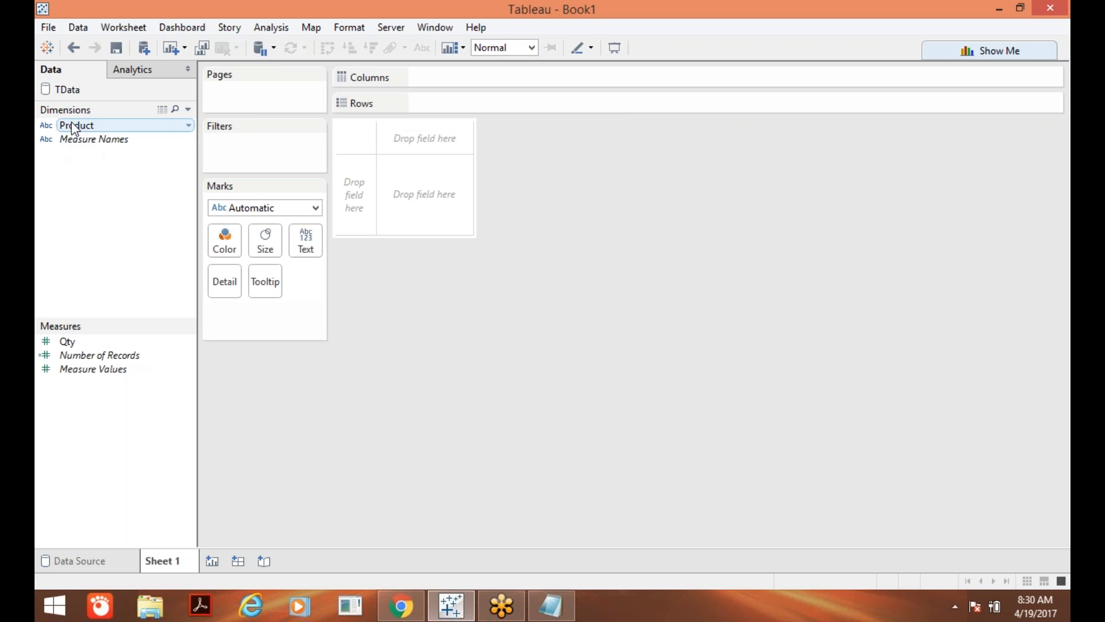
drag(87, 126, 474, 77)
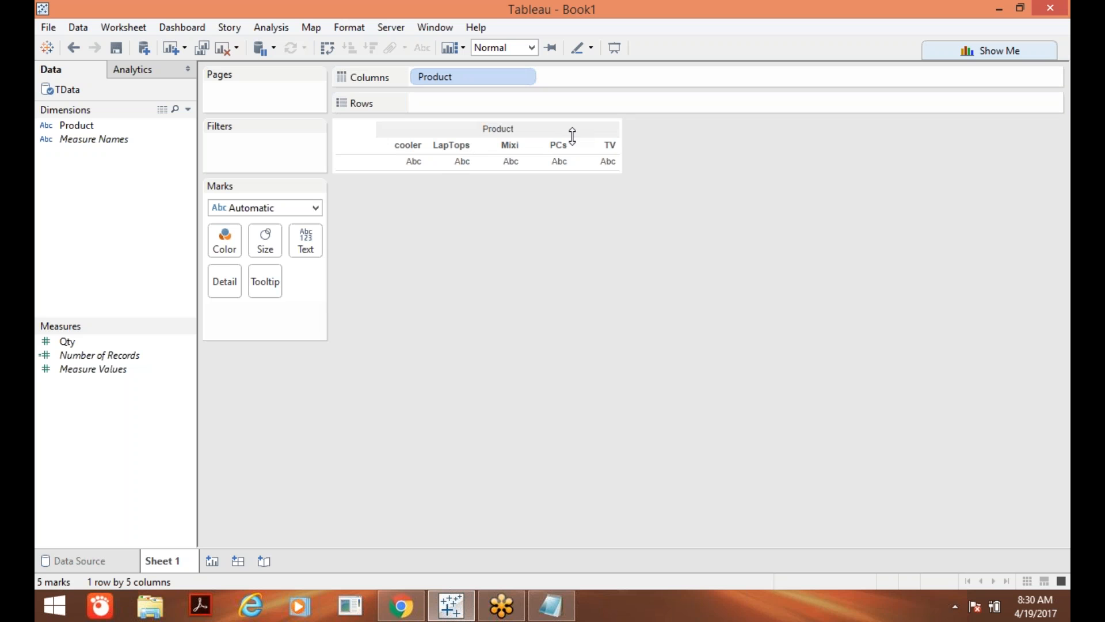
drag(64, 342, 437, 104)
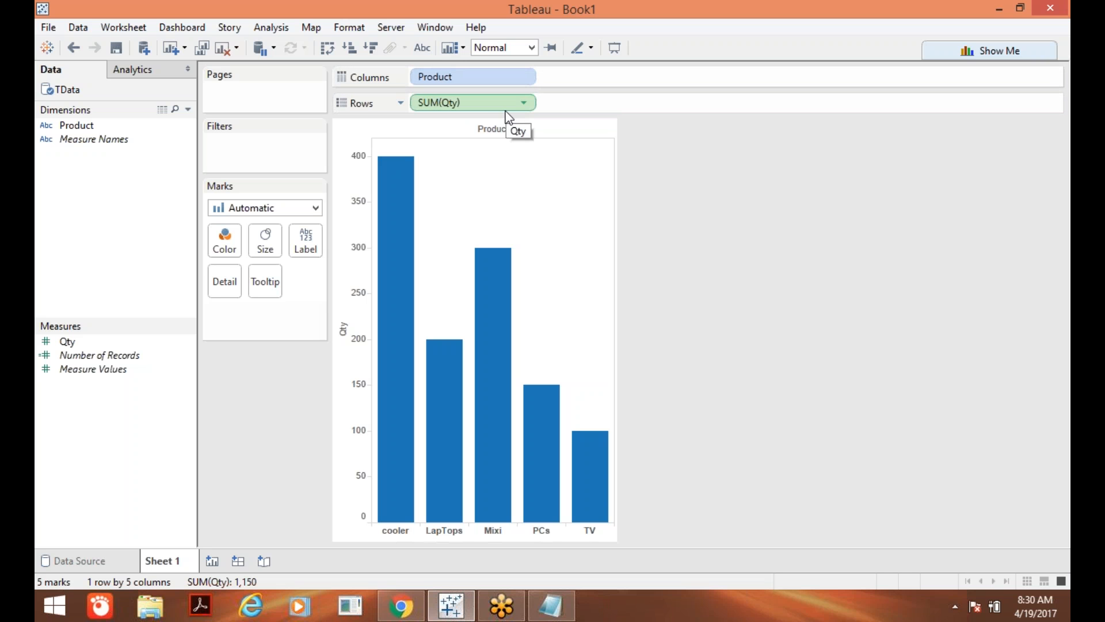
click(423, 48)
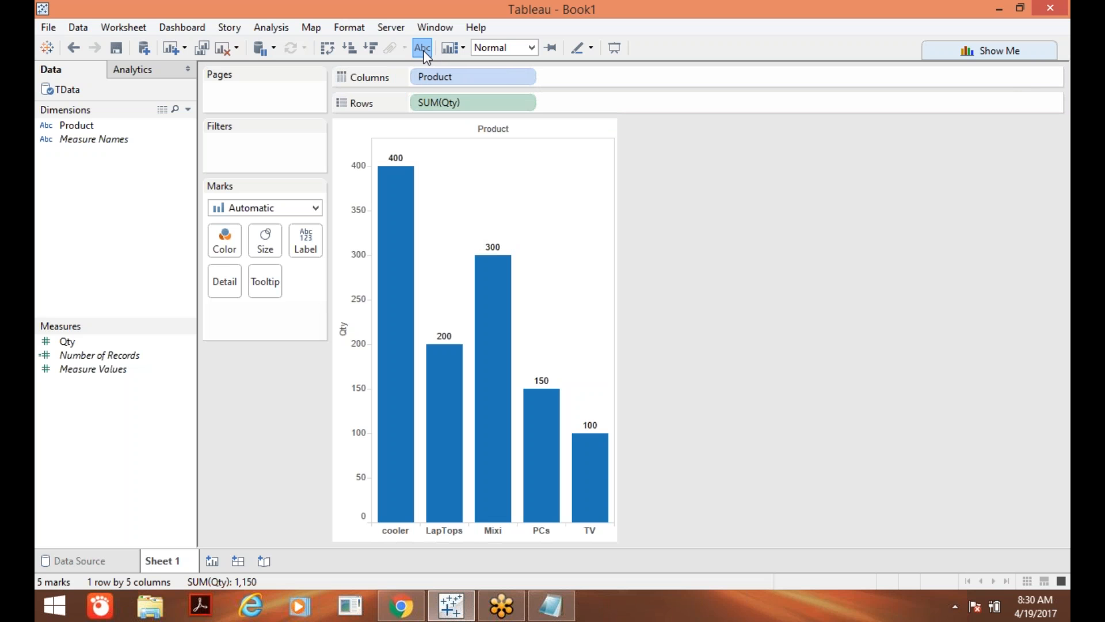
mouse_move(421, 174)
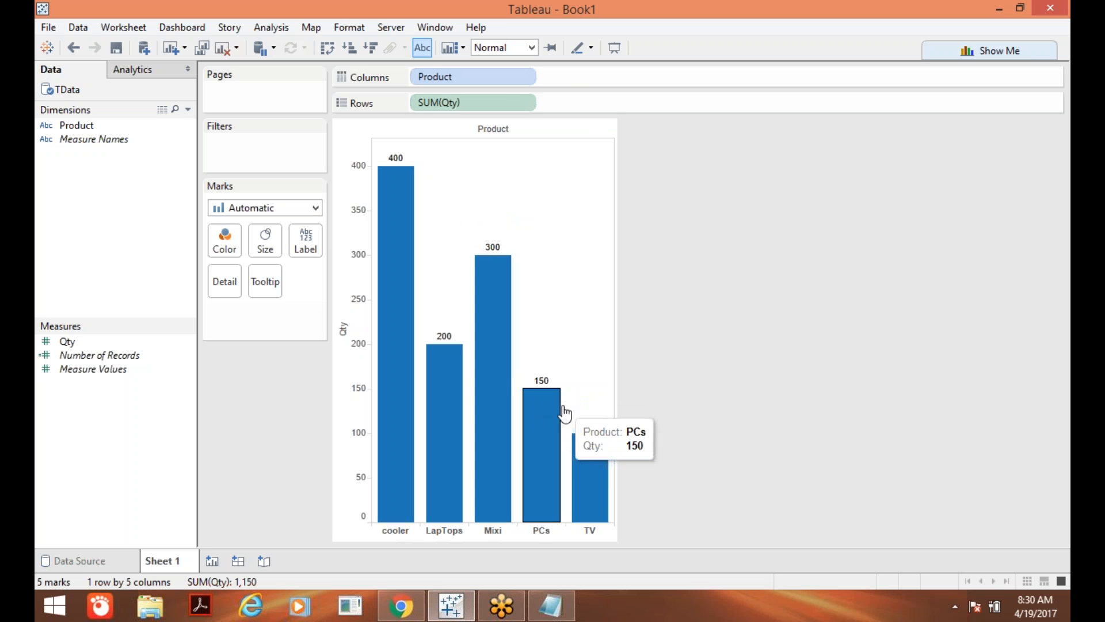
mouse_move(588, 450)
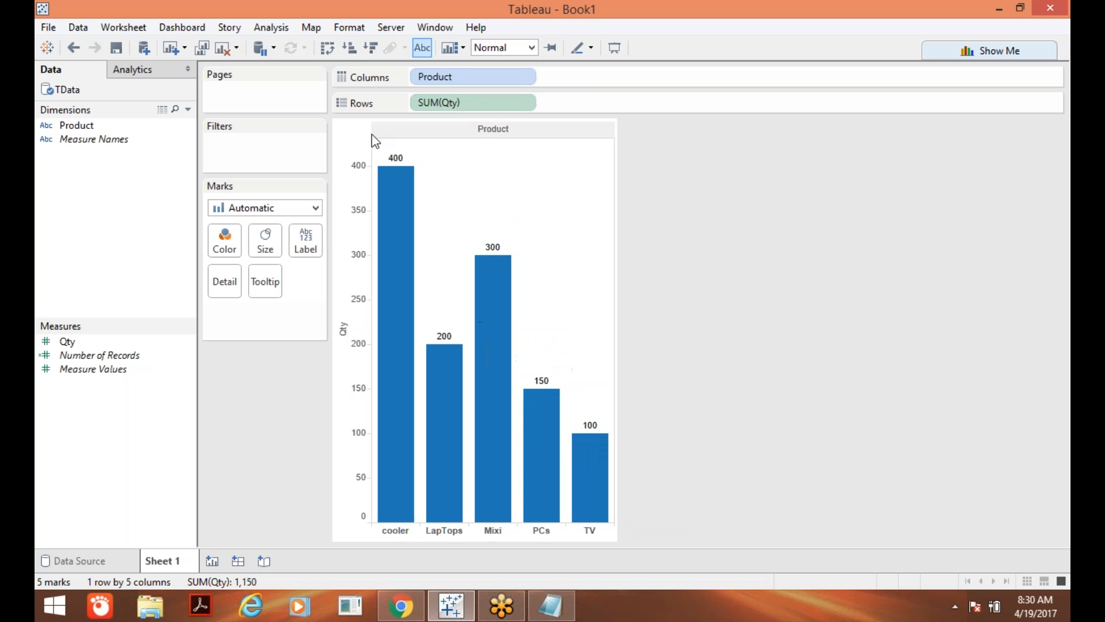
- Sort the product bars by Qty in ascending order, and then re-sort them in descending order
click(351, 52)
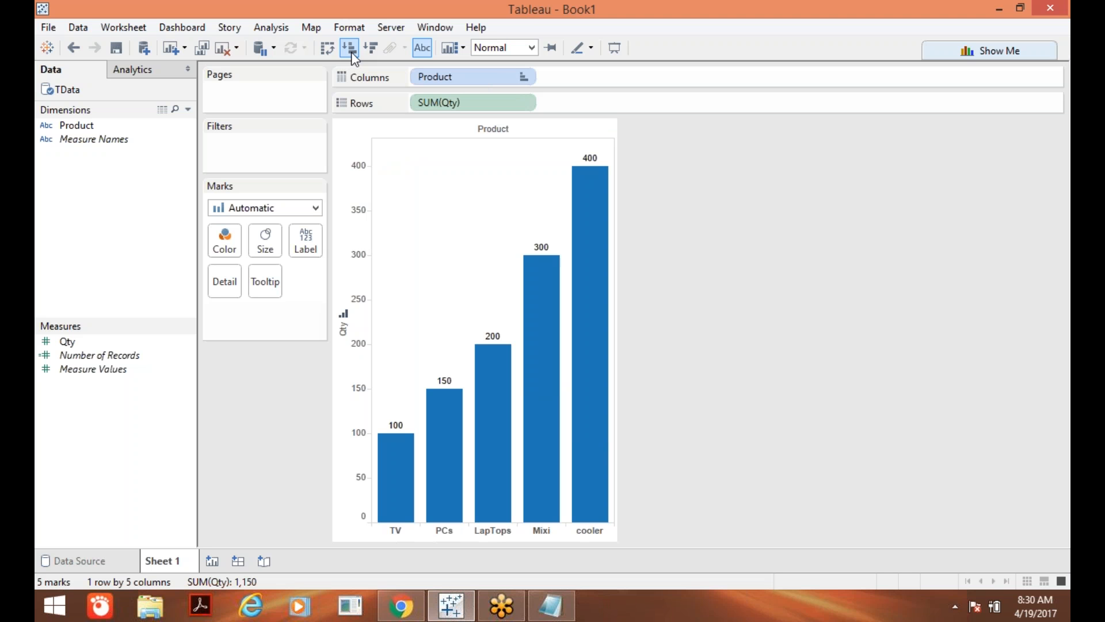
click(371, 52)
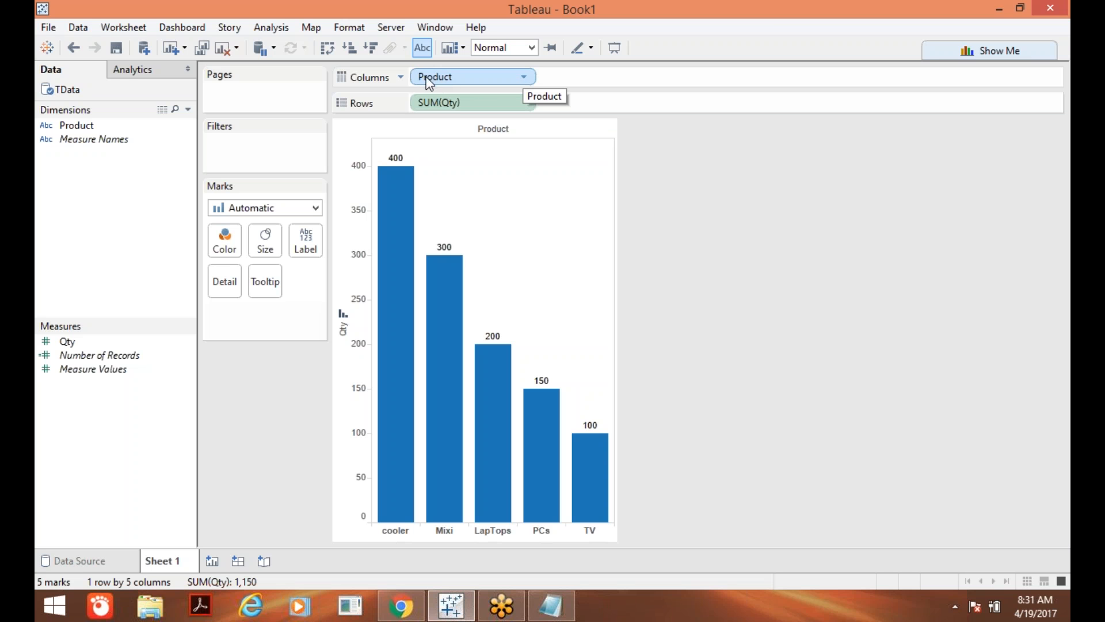
click(370, 48)
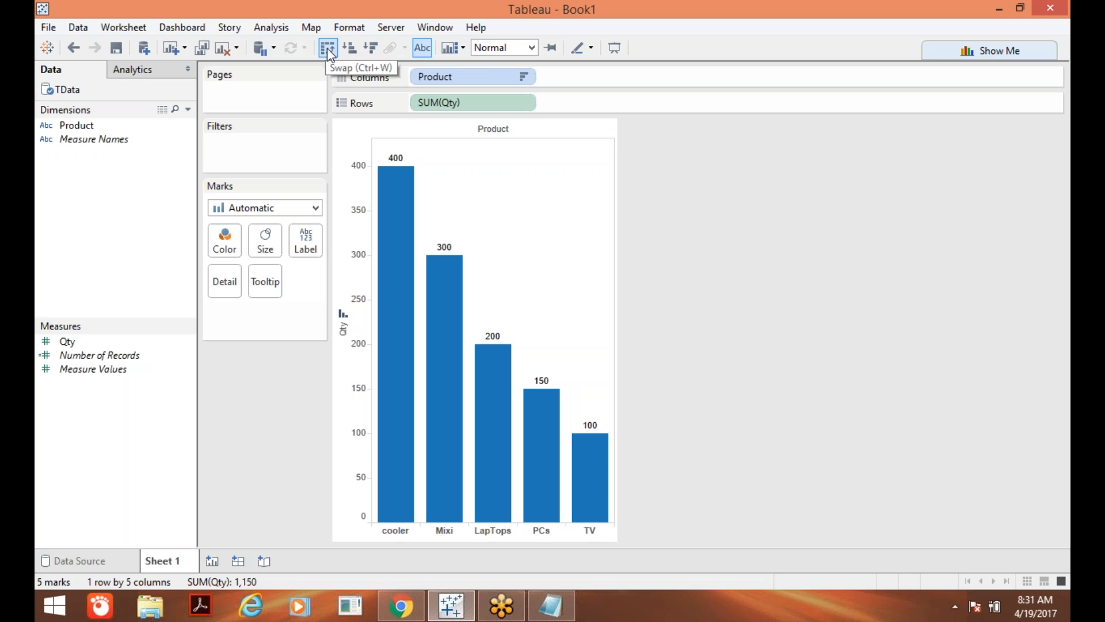
- Swap the chart's rows and columns to try horizontal bars, and swap them back to vertical bars
click(327, 47)
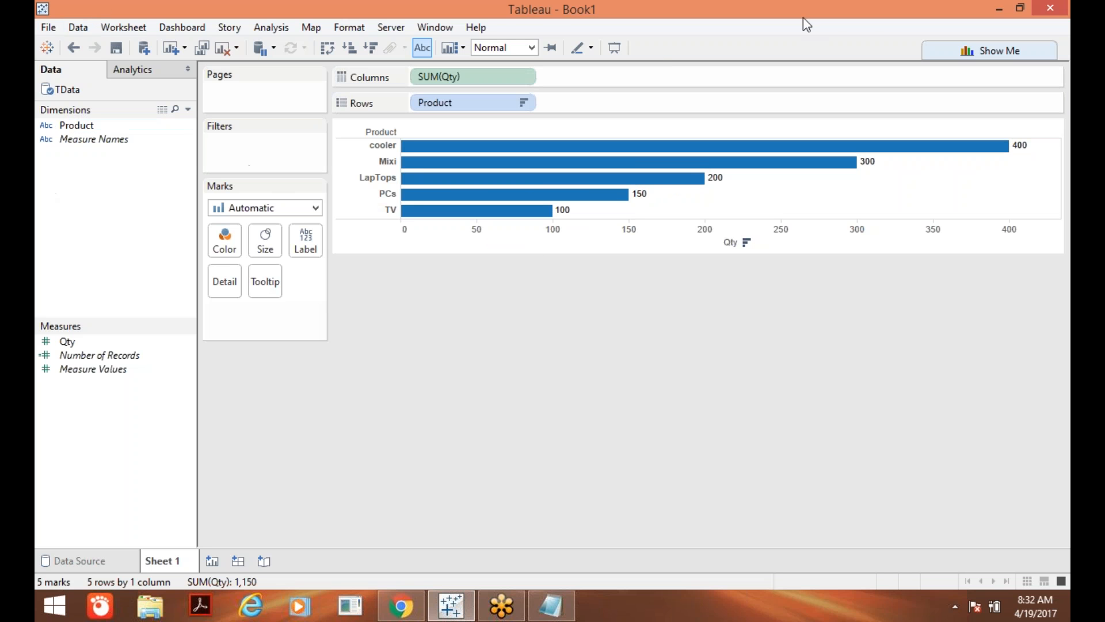
click(866, 30)
click(871, 269)
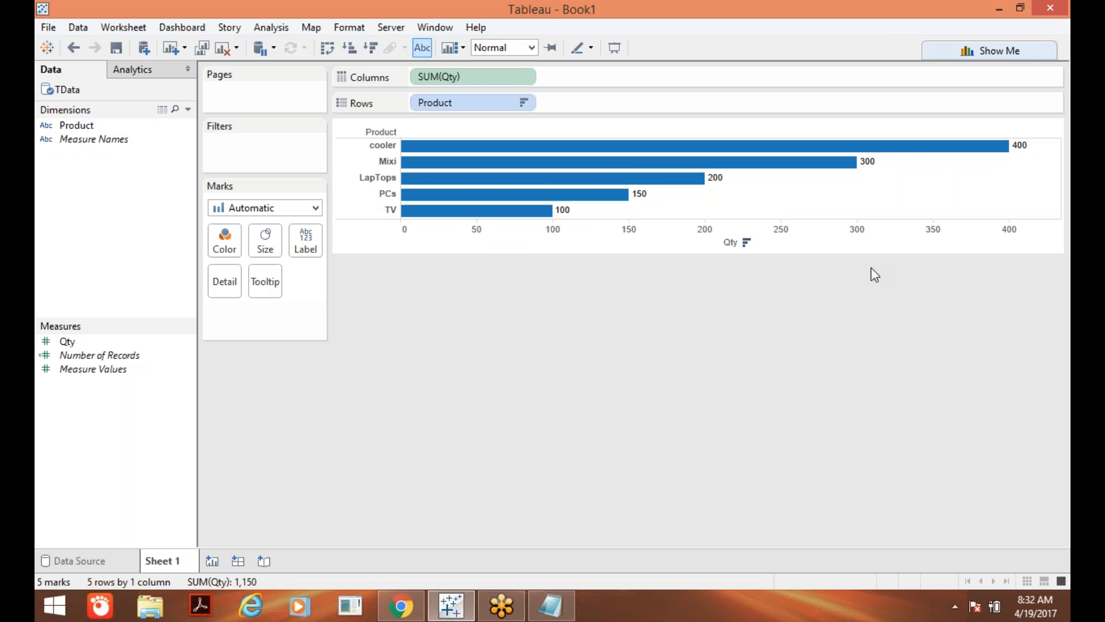
click(854, 238)
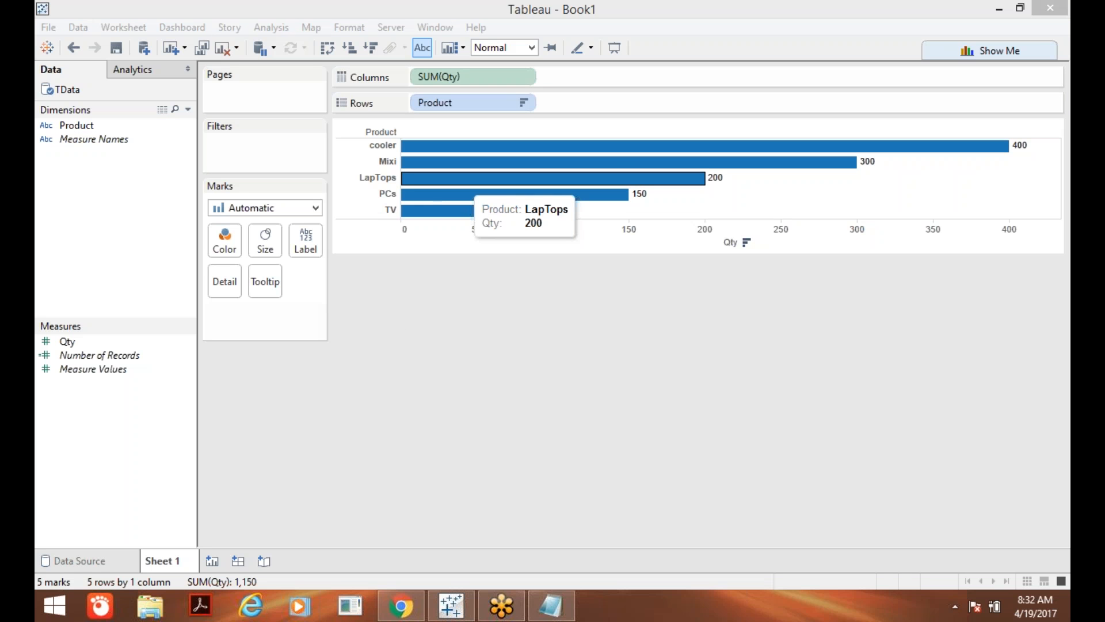
click(337, 52)
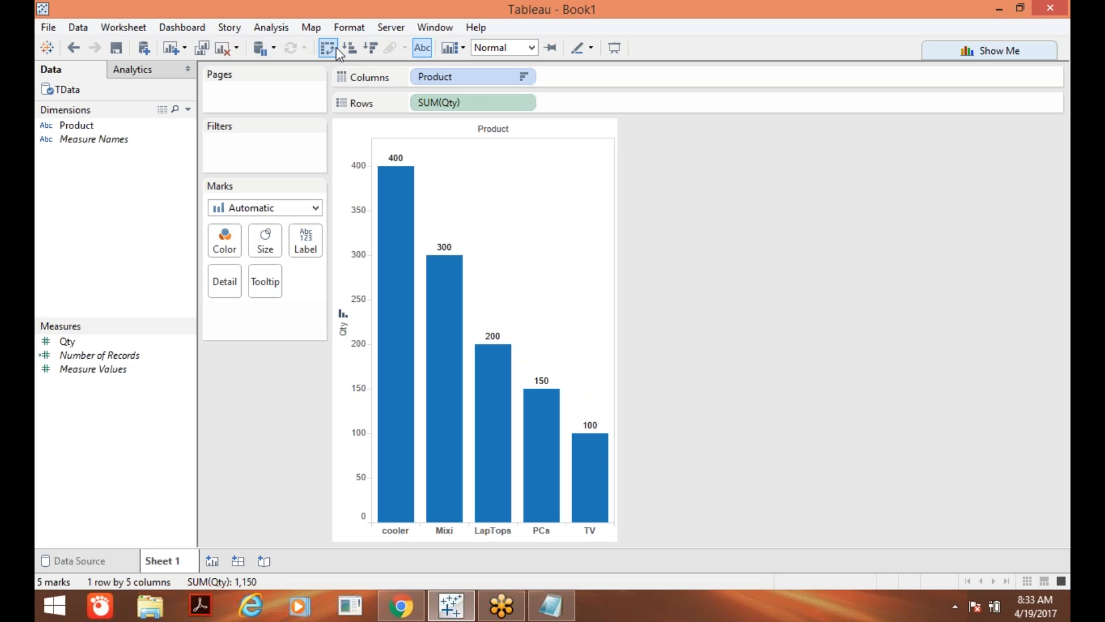
- Add a data source from the Excel workbook EData on the Desktop, using its TC sheet
click(144, 50)
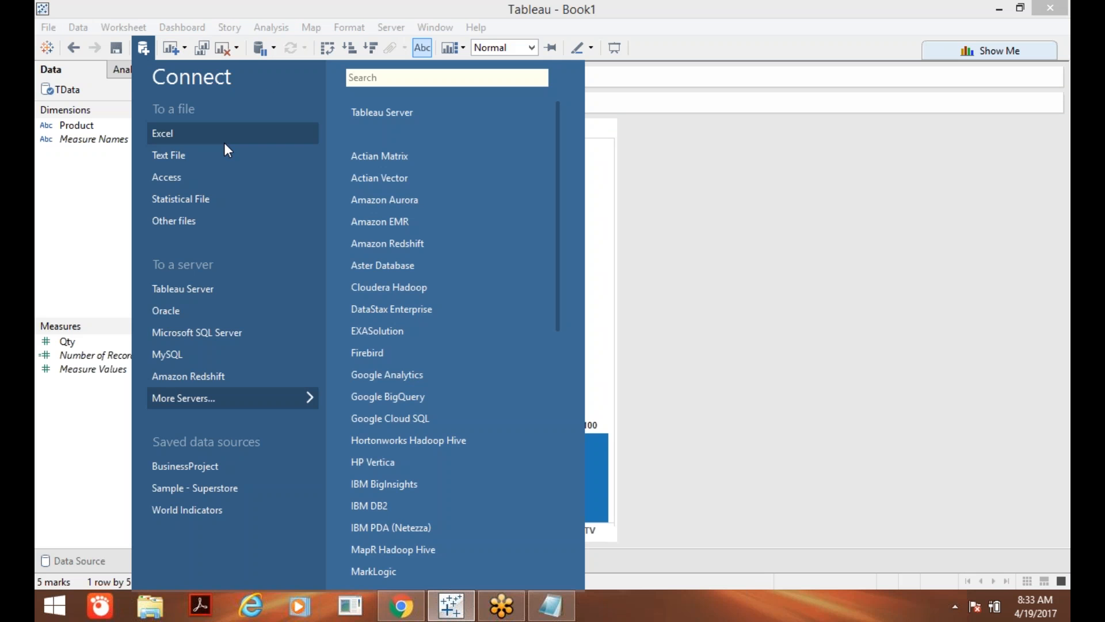
click(180, 134)
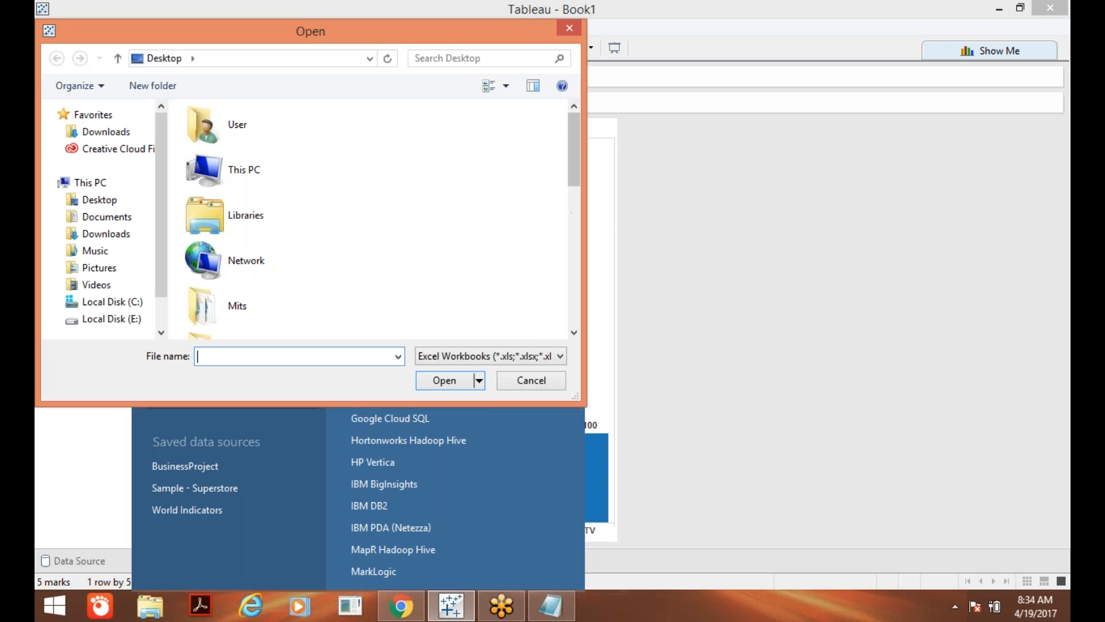
drag(572, 178, 602, 297)
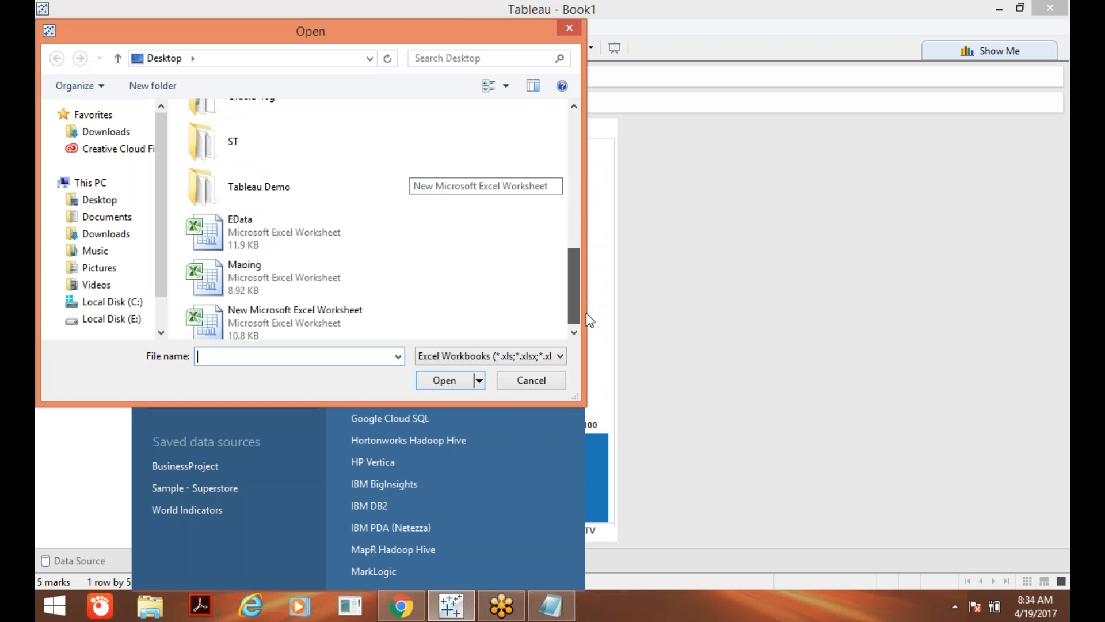
click(265, 233)
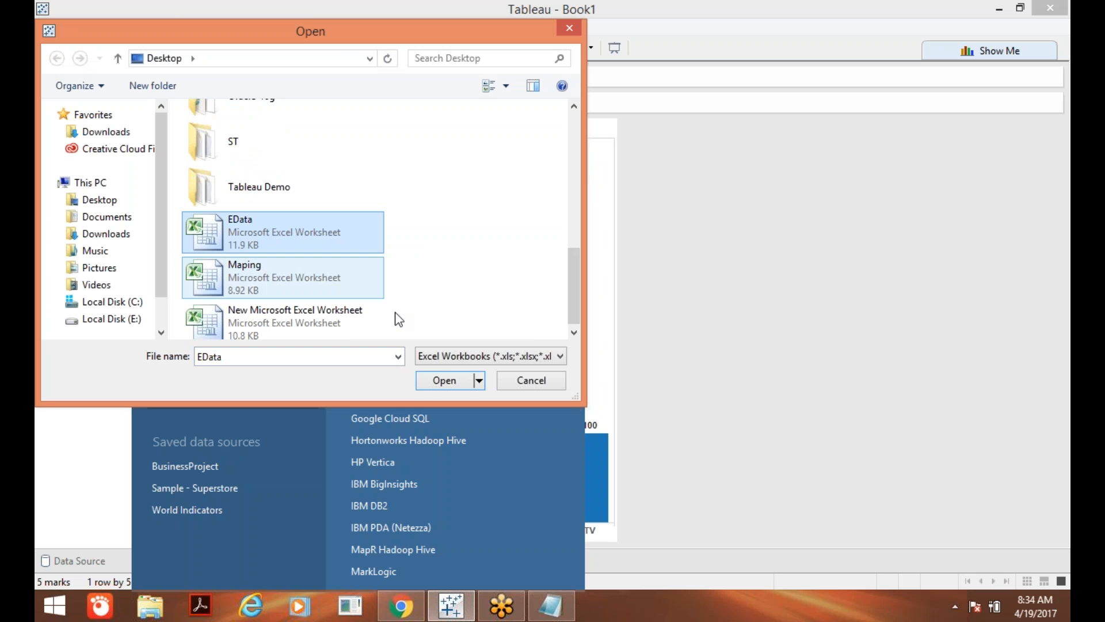
click(443, 383)
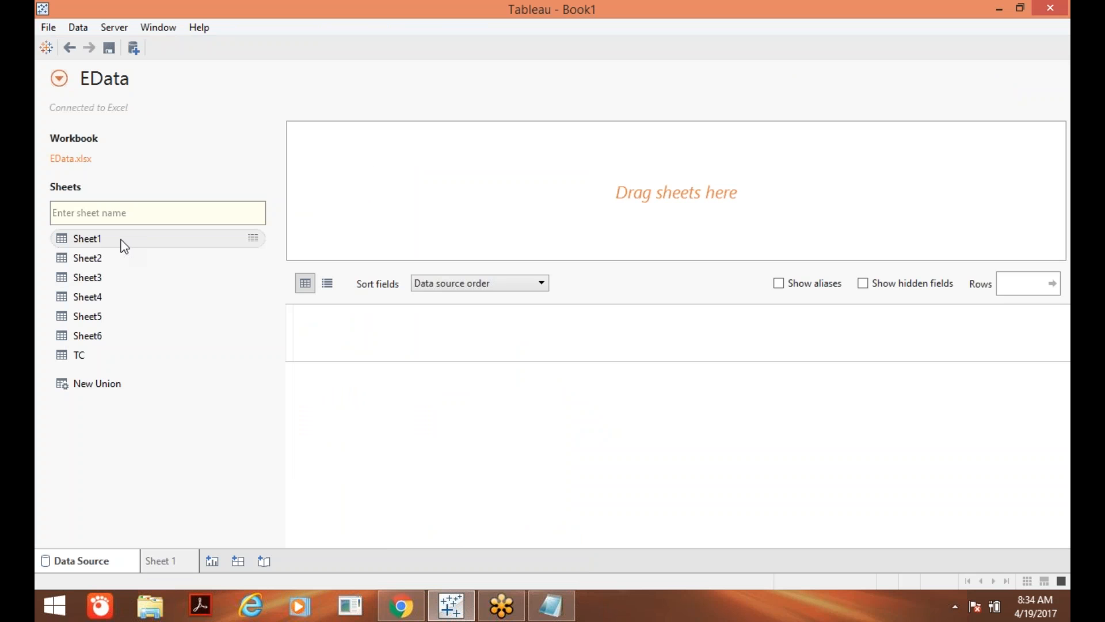
drag(75, 356, 382, 170)
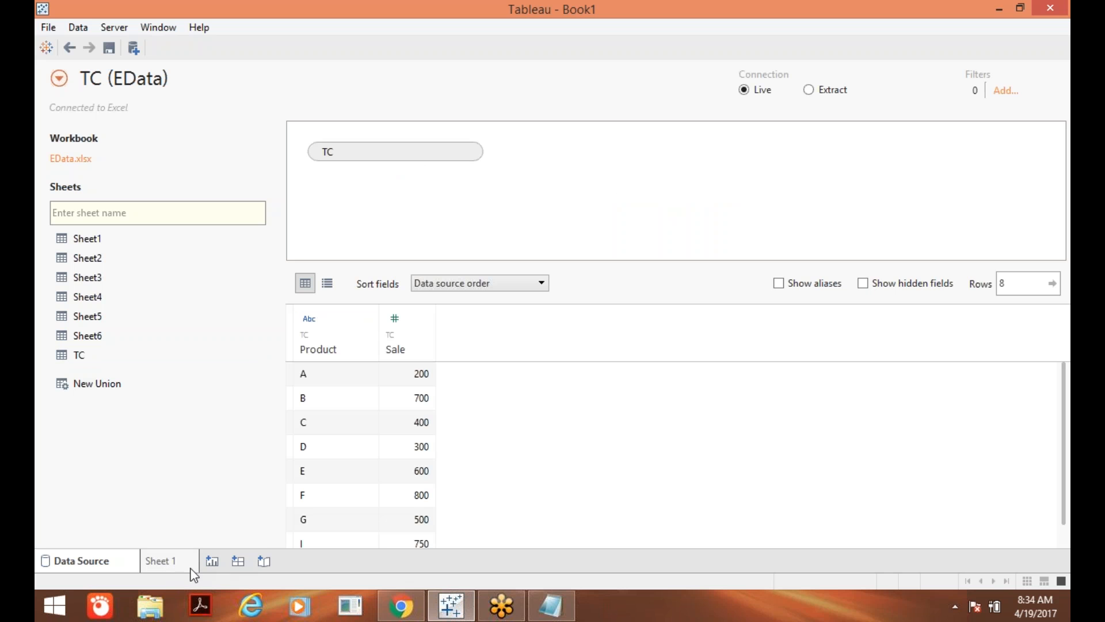
- On a new worksheet, build a bar chart from TC (EData) with Product on Columns and Sale on Rows
mouse_move(172, 561)
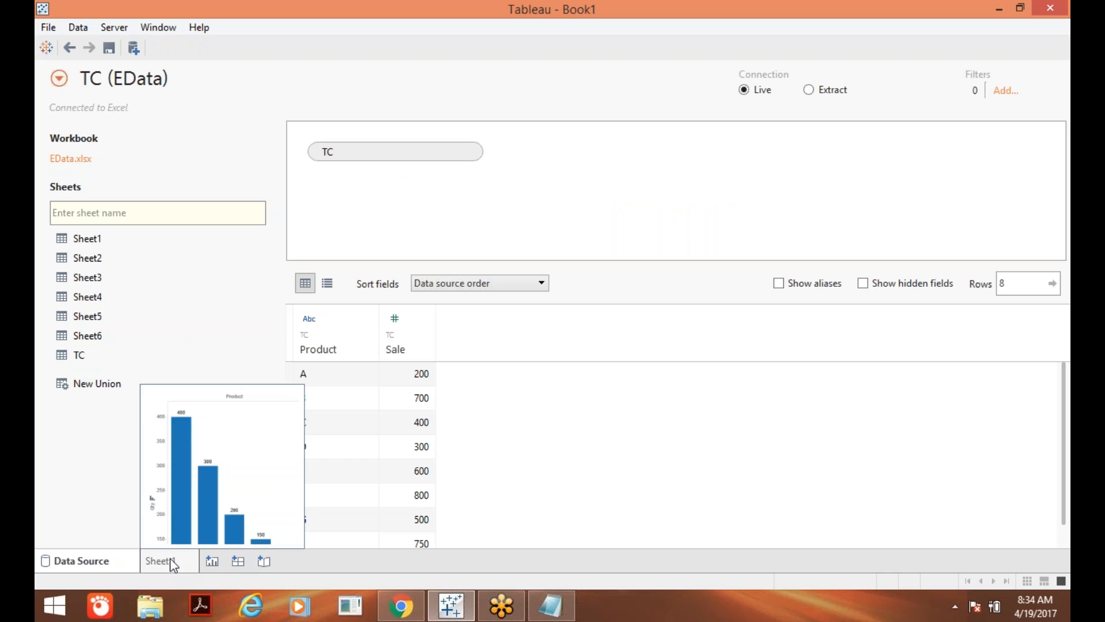
click(213, 561)
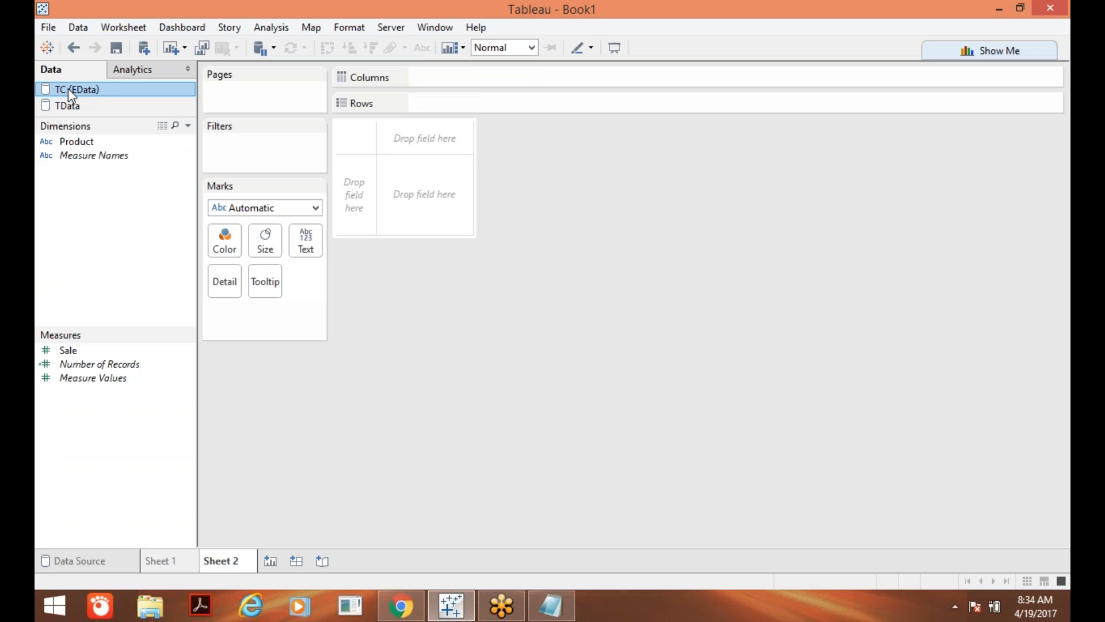
drag(86, 141, 483, 78)
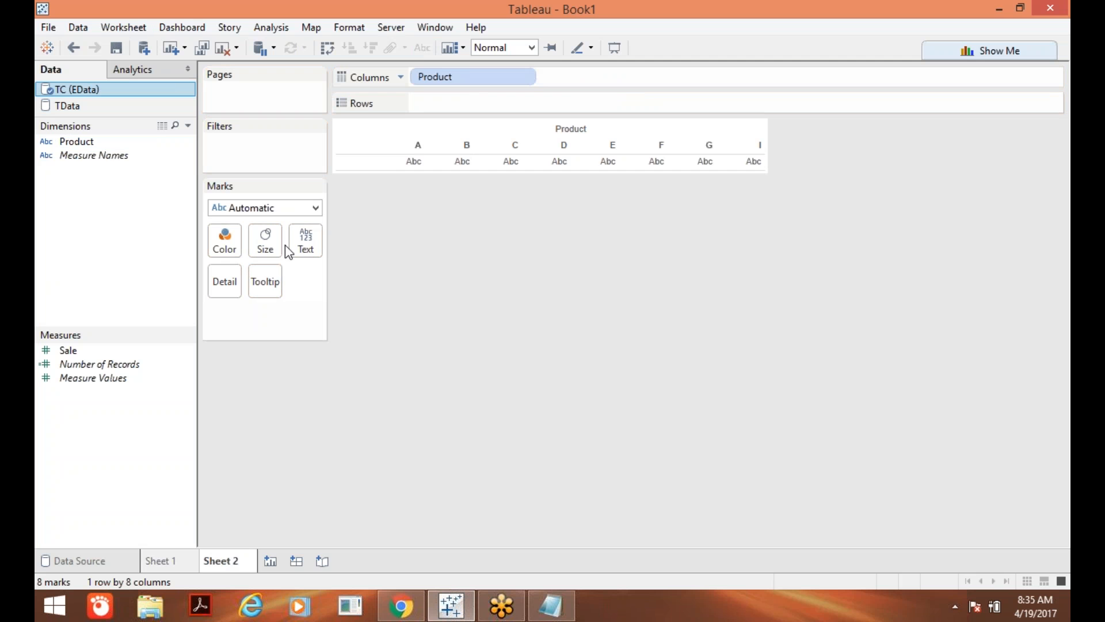
drag(118, 352, 514, 102)
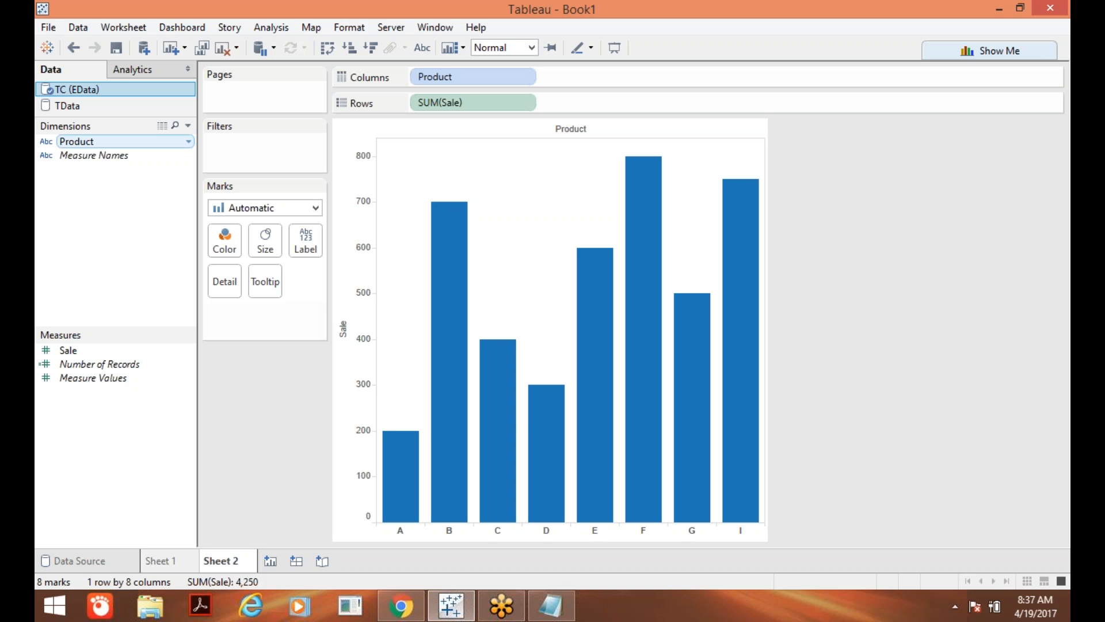
- Connect to the Oracle server localhost with service orcl, signing in with the database username and password
click(144, 49)
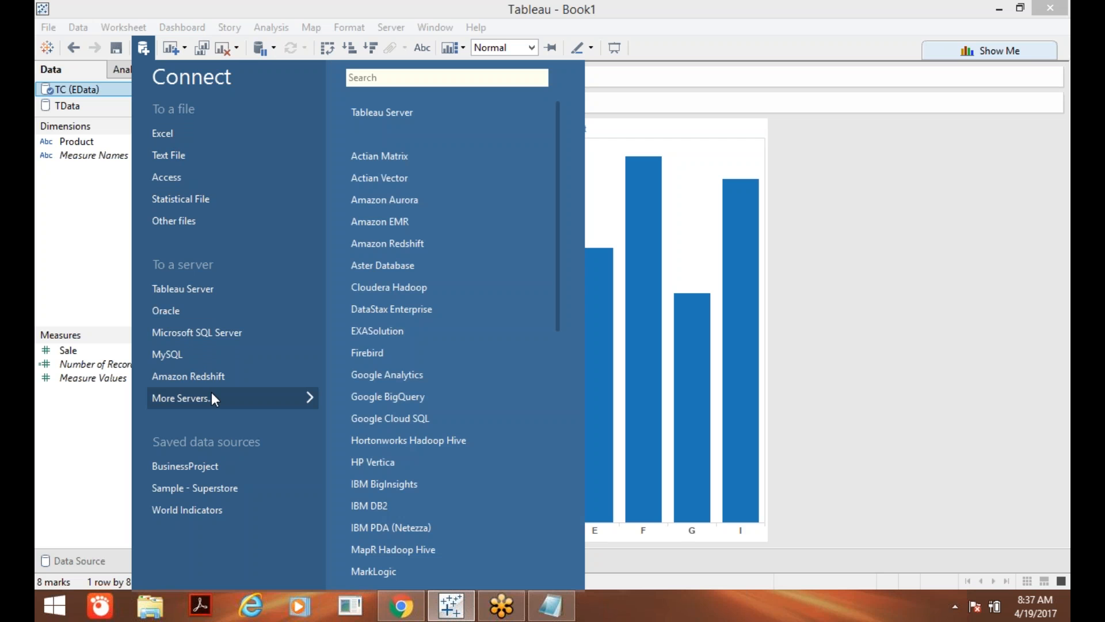
click(171, 309)
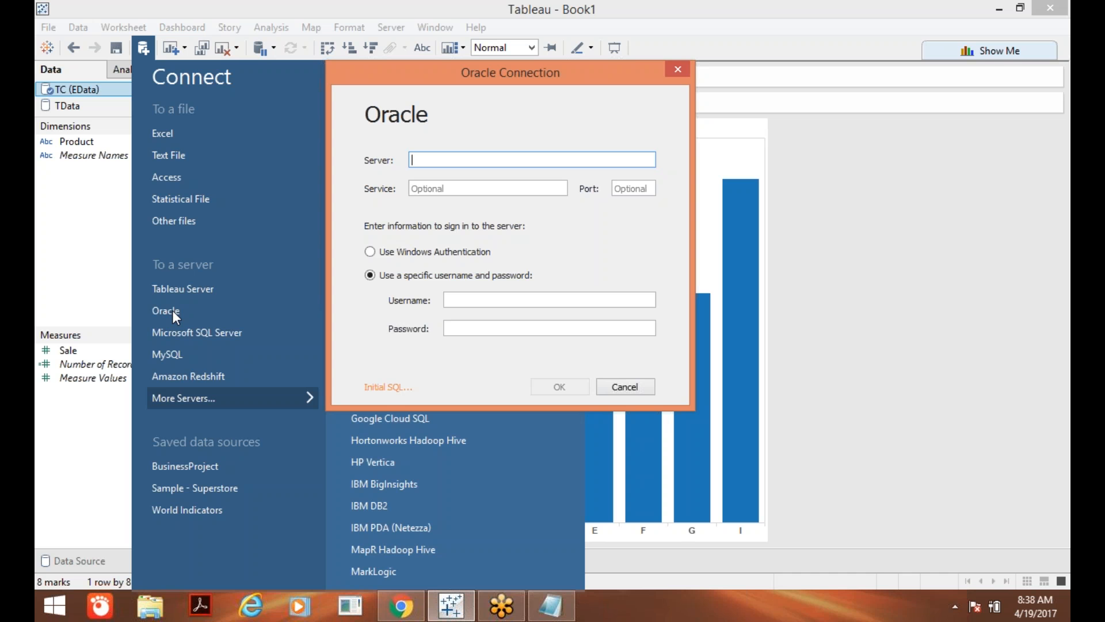
text(localg)
key(BackSpace)
text(host)
click(433, 189)
text(orcl)
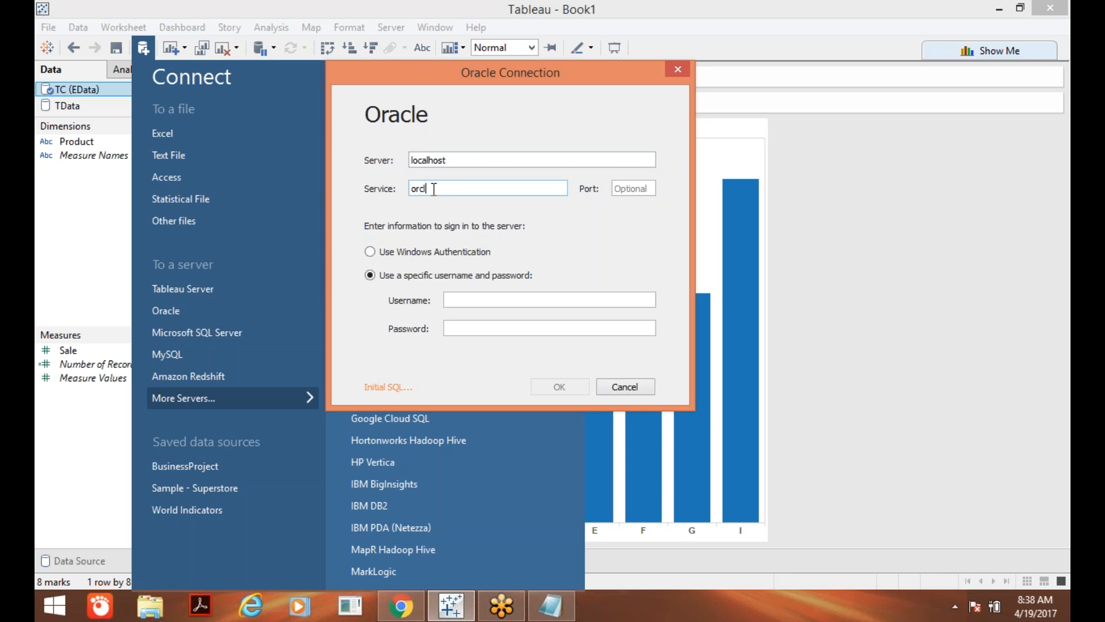
click(469, 295)
text(scott)
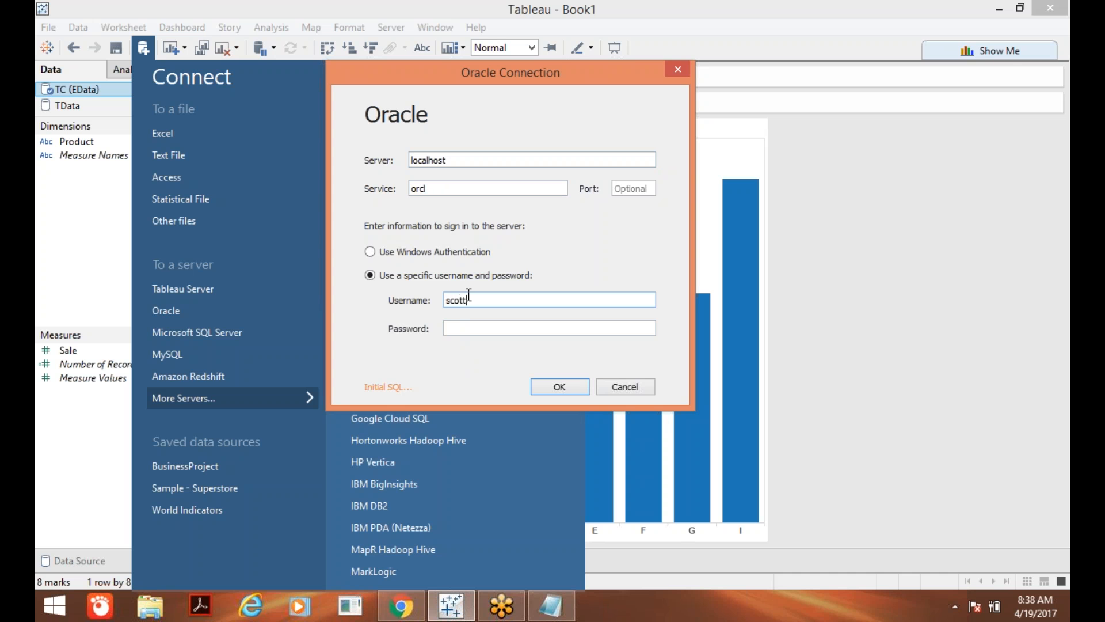
click(466, 329)
text(tiger)
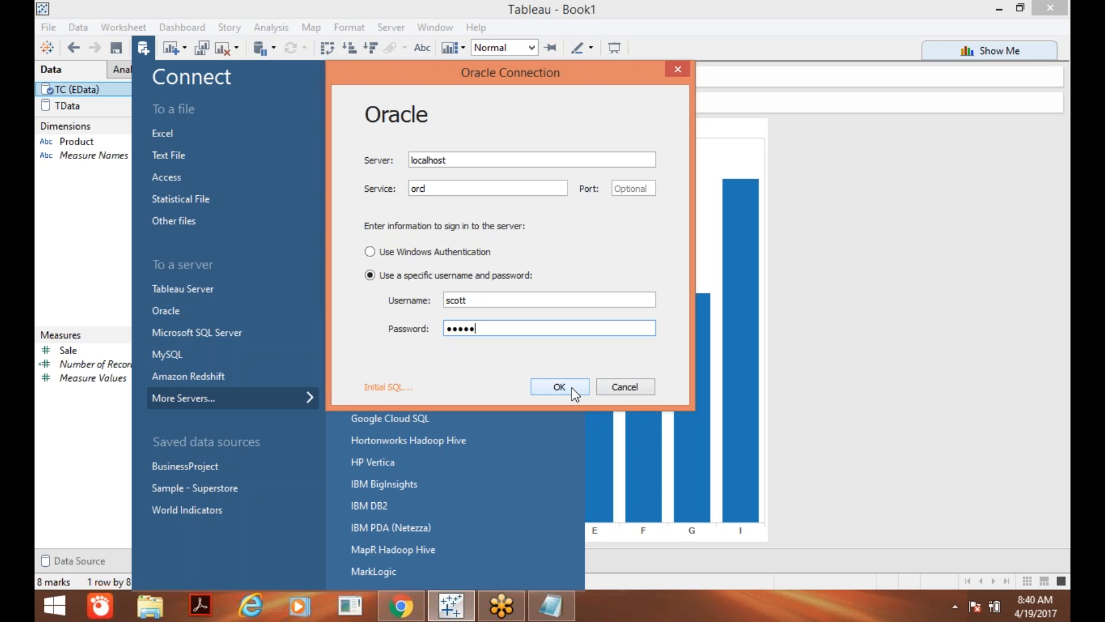
click(561, 387)
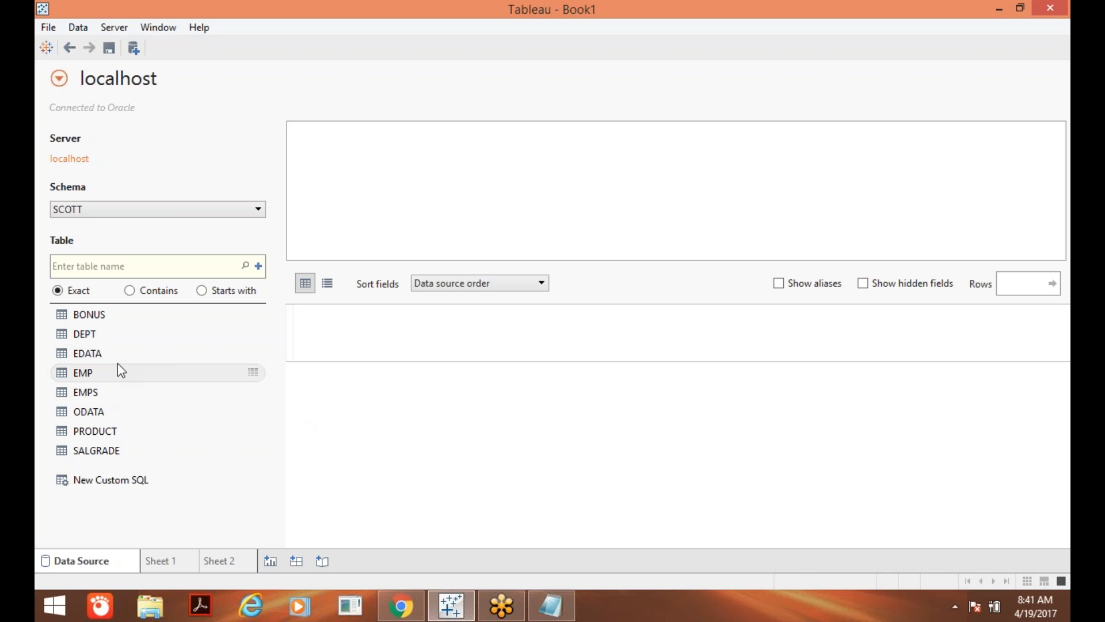
- Add the EMP table to the Oracle data source and create a new worksheet for it
drag(118, 366, 368, 218)
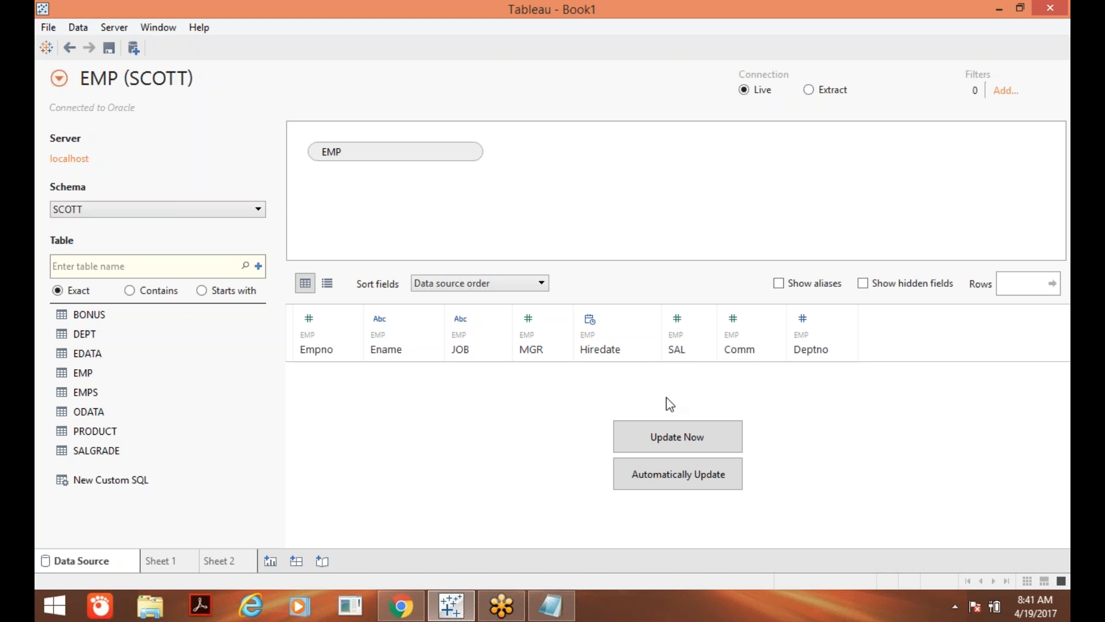
click(270, 563)
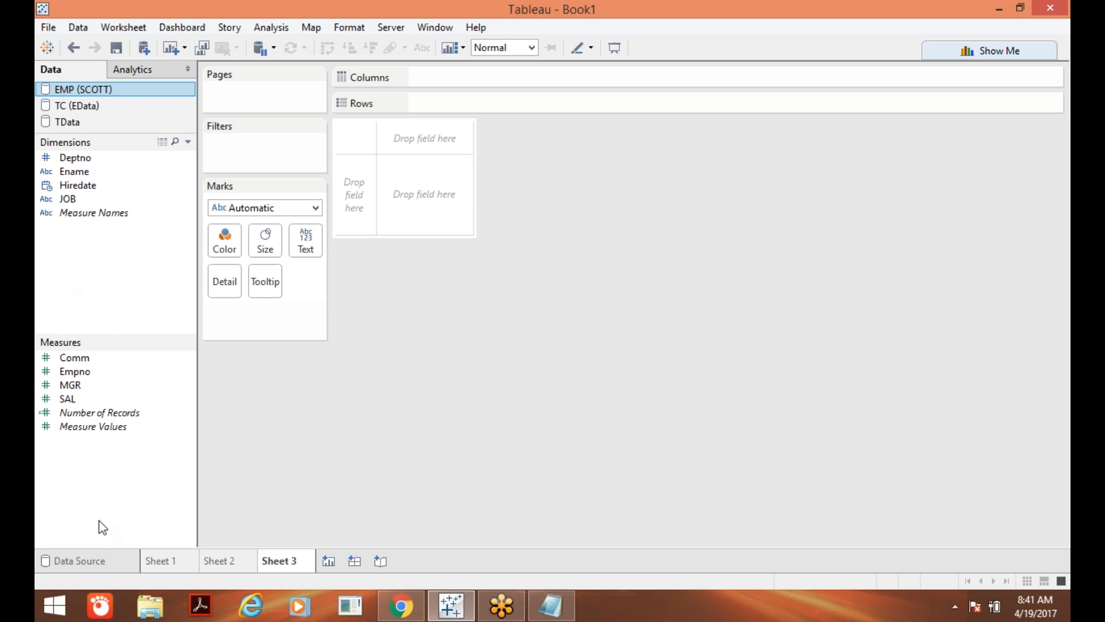
- Return to the EMP data source page and look at the list of available schemas
click(83, 558)
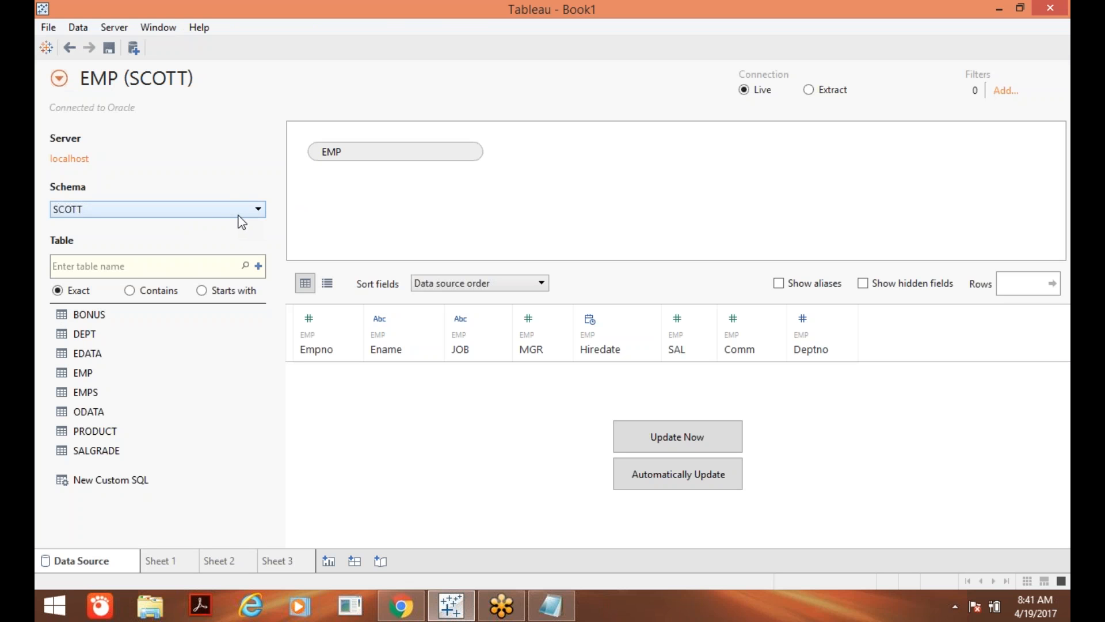
click(258, 209)
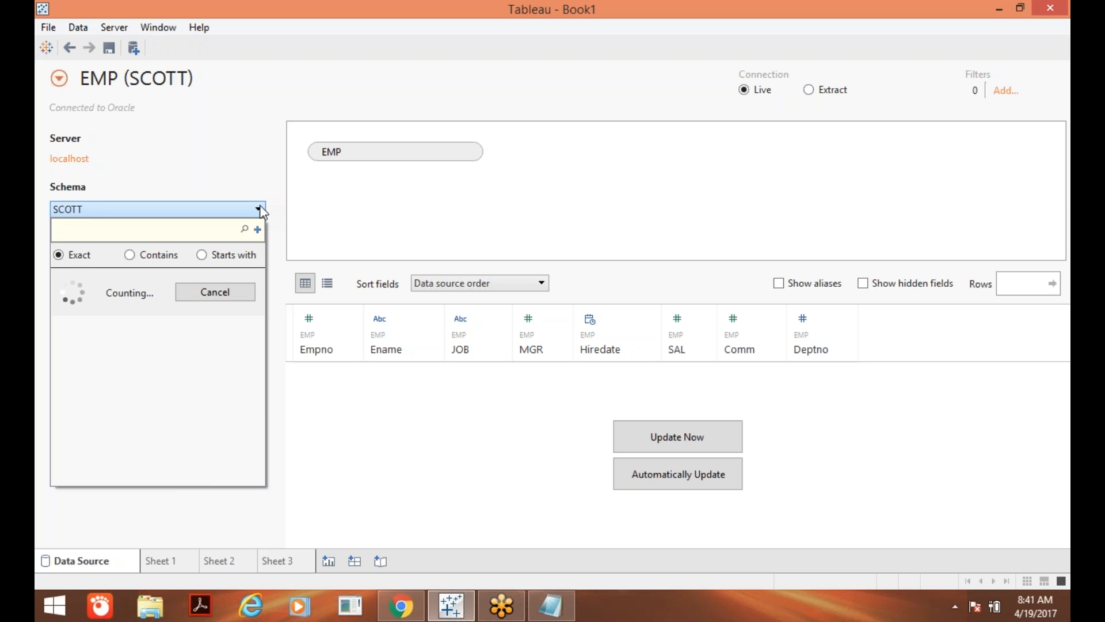
click(258, 209)
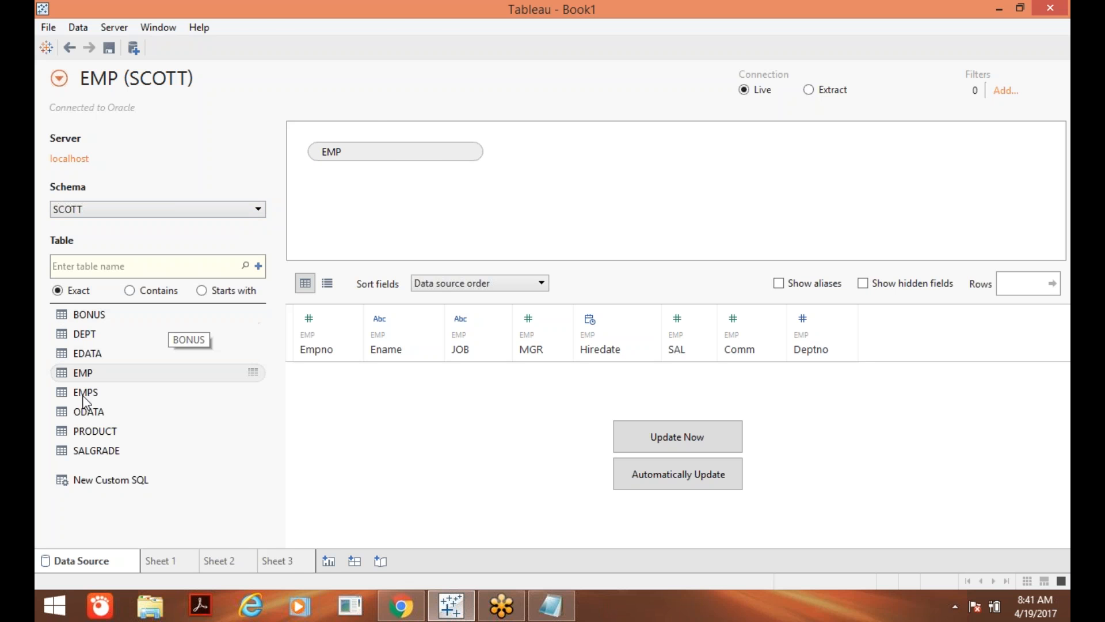
- On Sheet 3, build a labelled bar chart with Ename on Columns and SAL on Rows, sorted ascending by SAL
click(288, 565)
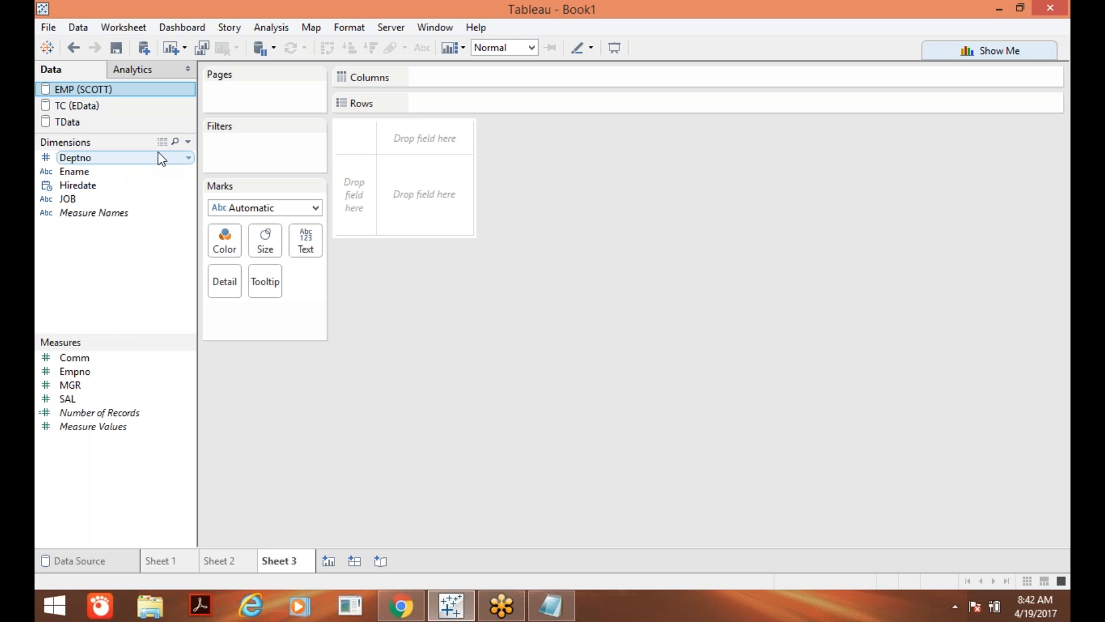
drag(118, 171, 495, 76)
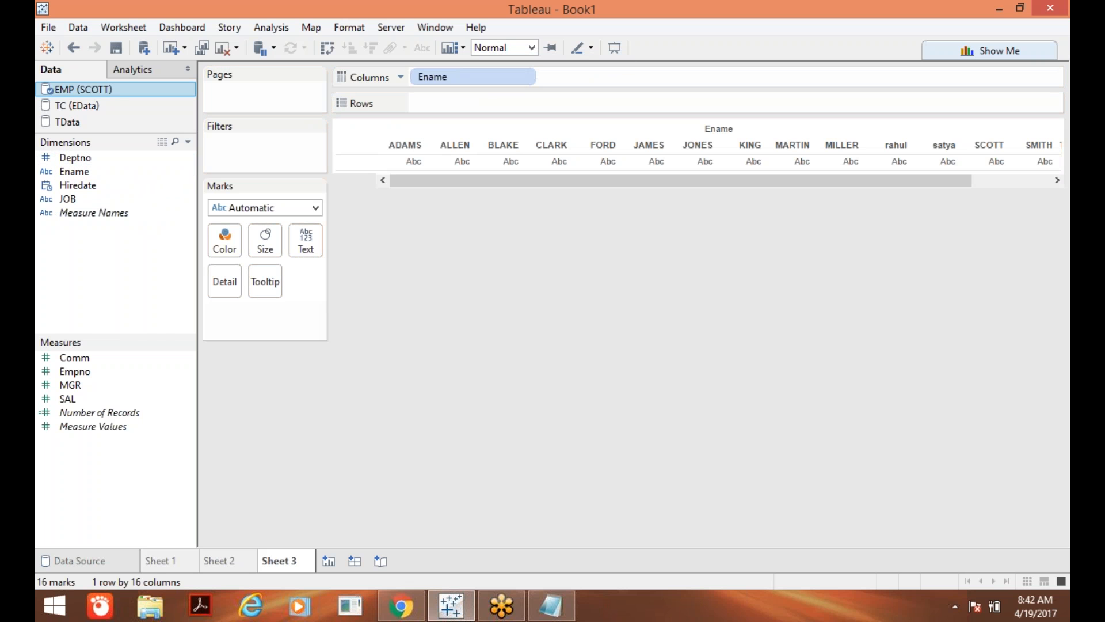
mouse_move(86, 400)
mouse_down()
mouse_move(264, 279)
mouse_move(592, 9)
mouse_move(509, 92)
mouse_move(438, 102)
mouse_up()
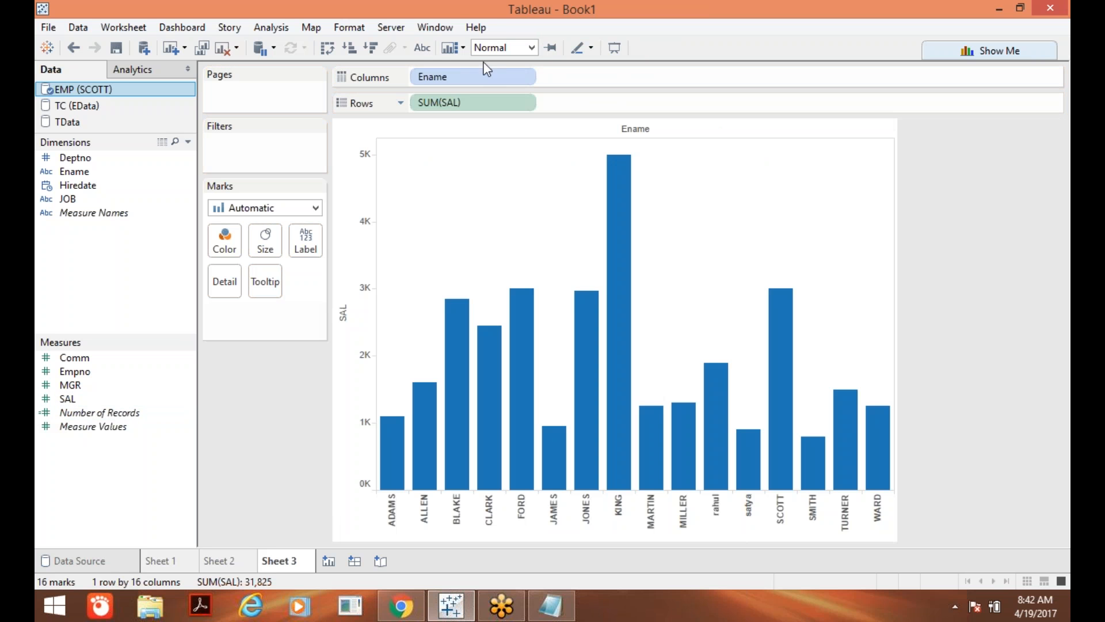
click(423, 48)
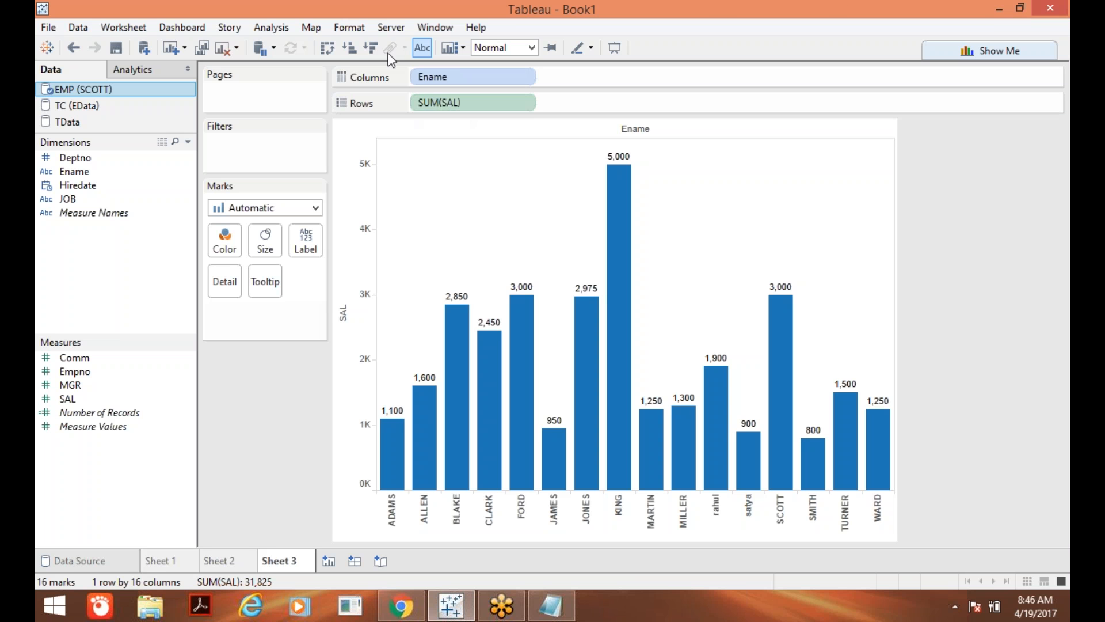
click(349, 51)
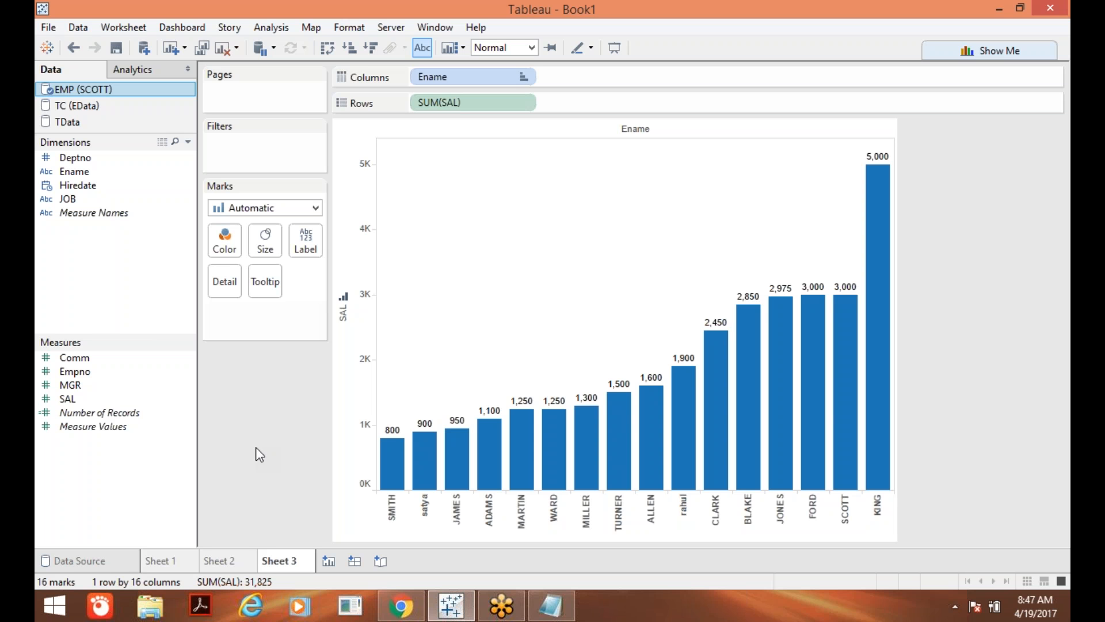
click(47, 29)
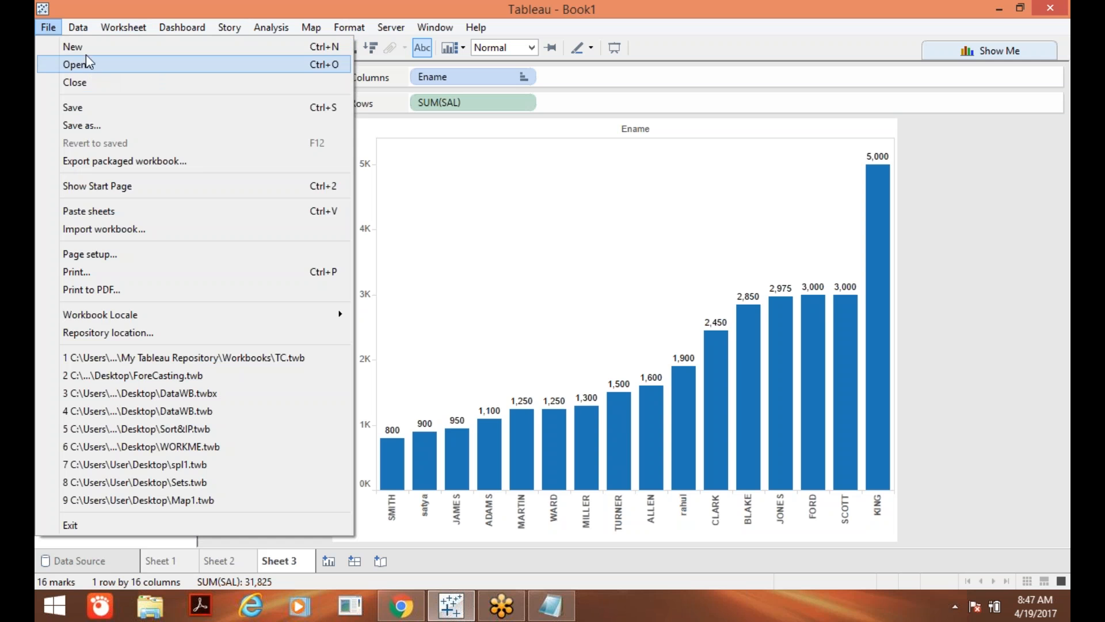
key(Escape)
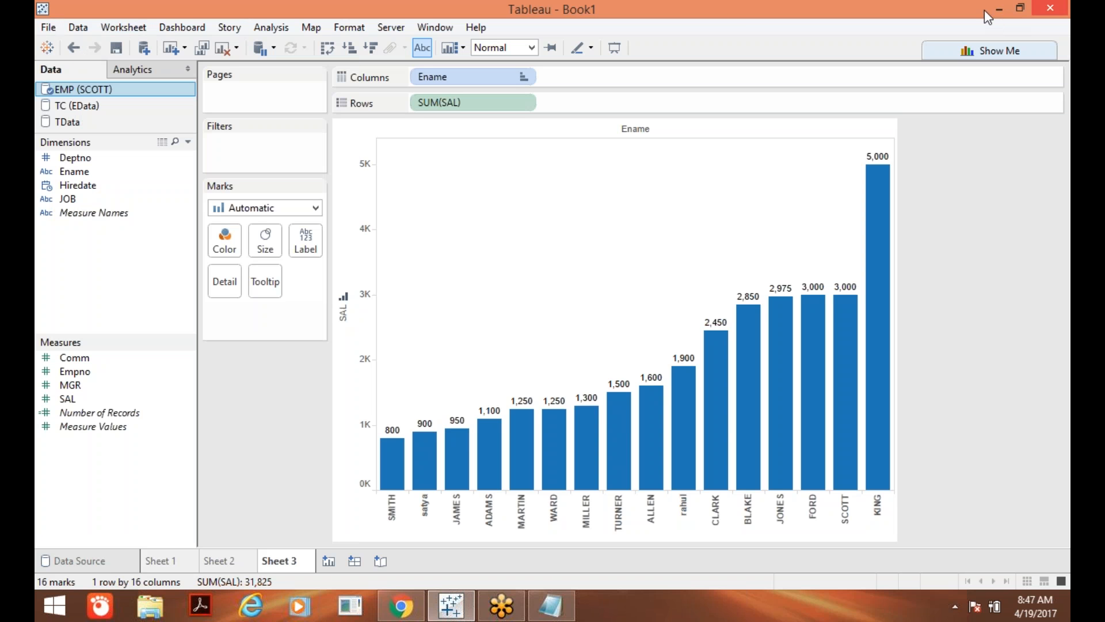
- Minimize both open Tableau workbooks, Book1 and Book2, to get to the desktop
click(999, 10)
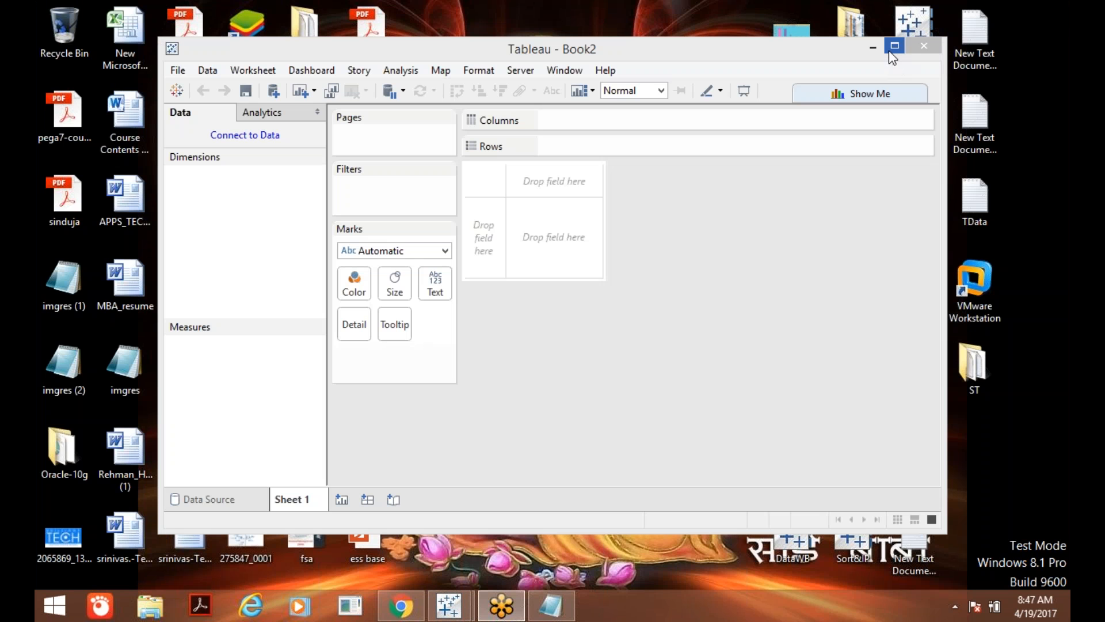
click(894, 47)
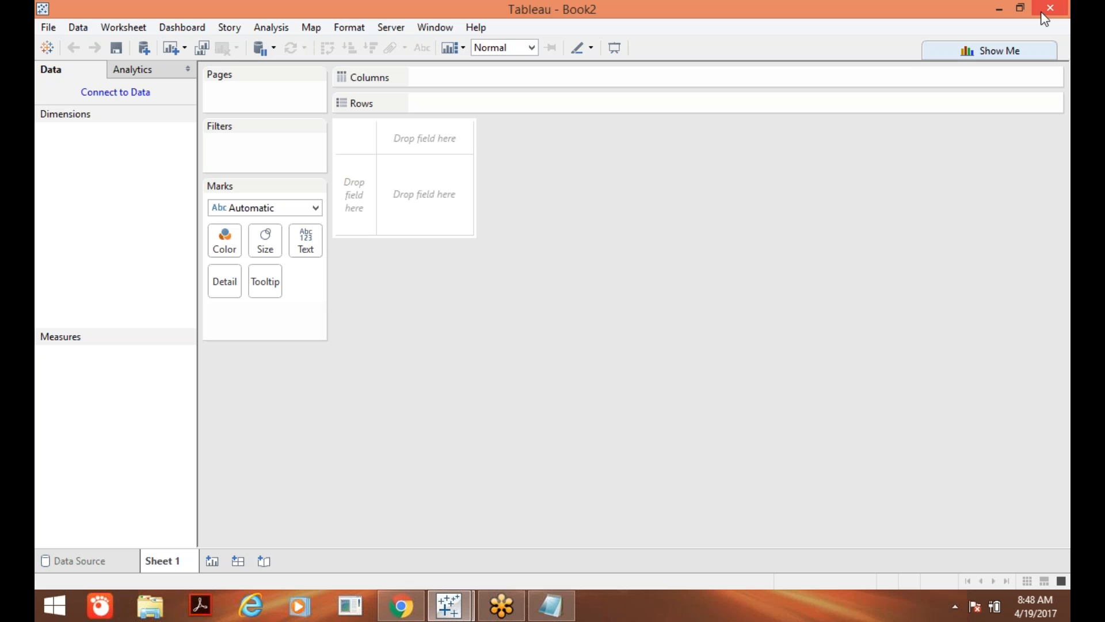
click(1002, 9)
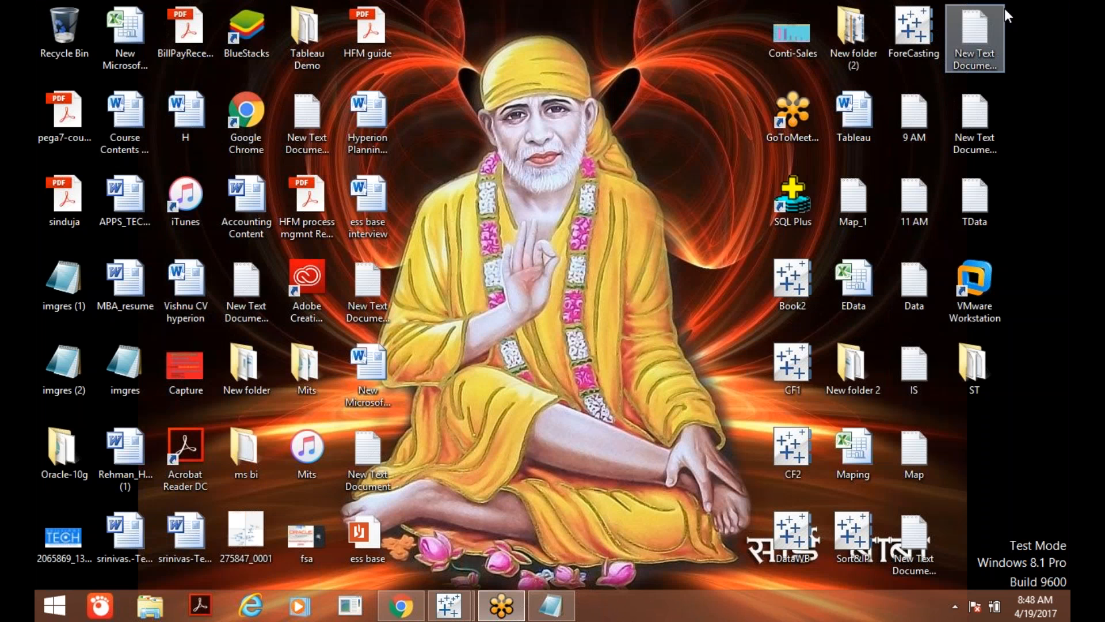
- Switch to the Notepad notes and add the heading "Types of Connections:::" beneath the "Data Connections :::" heading
click(551, 605)
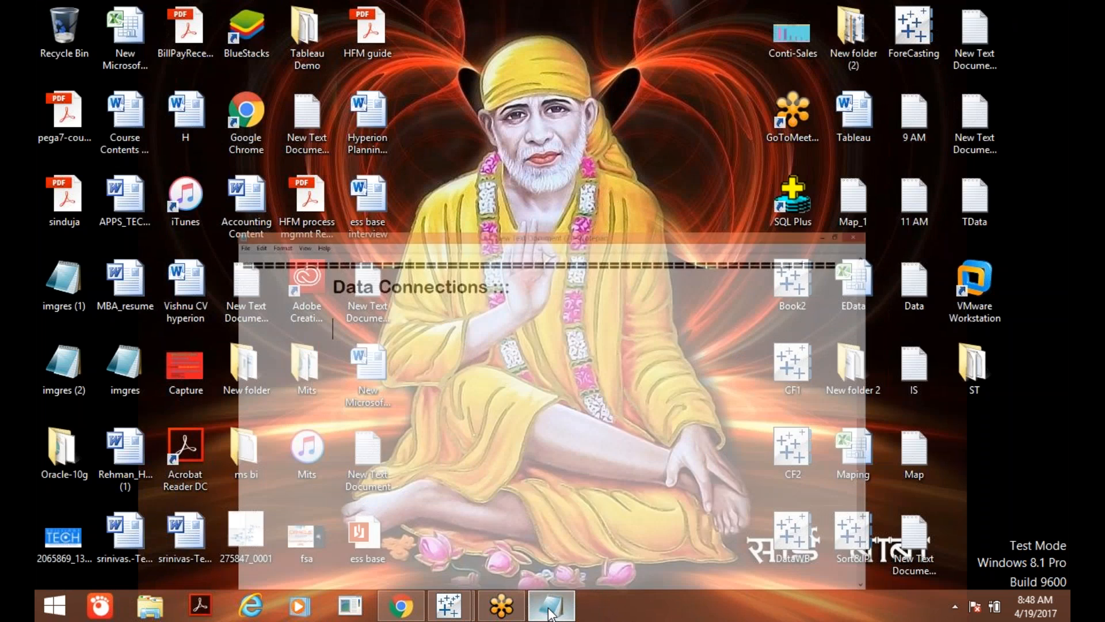
text(Ty)
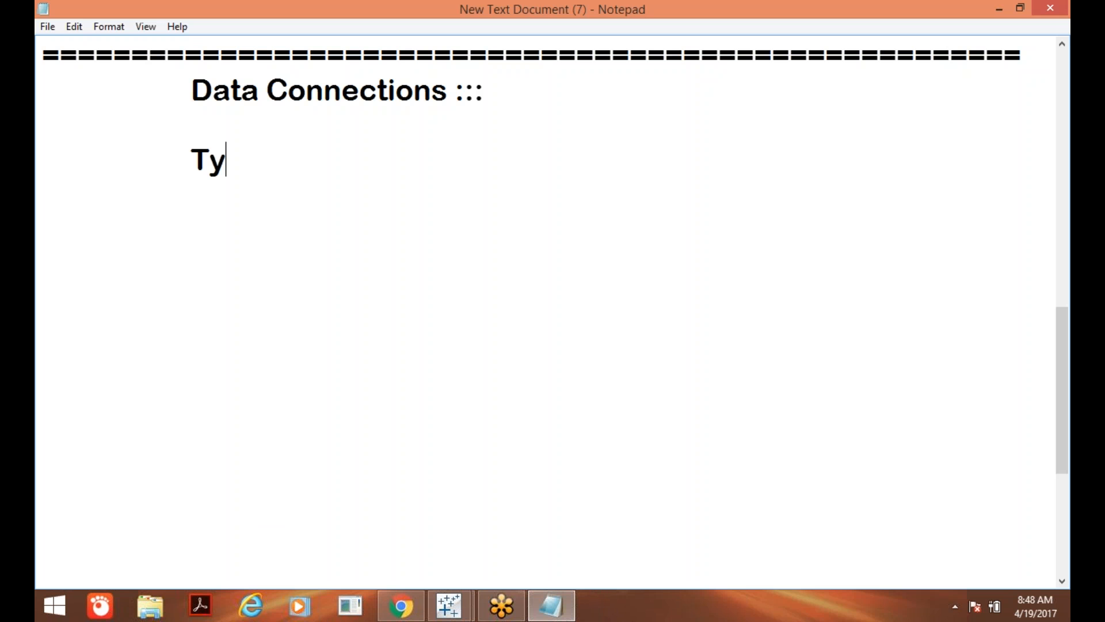
text(pes o)
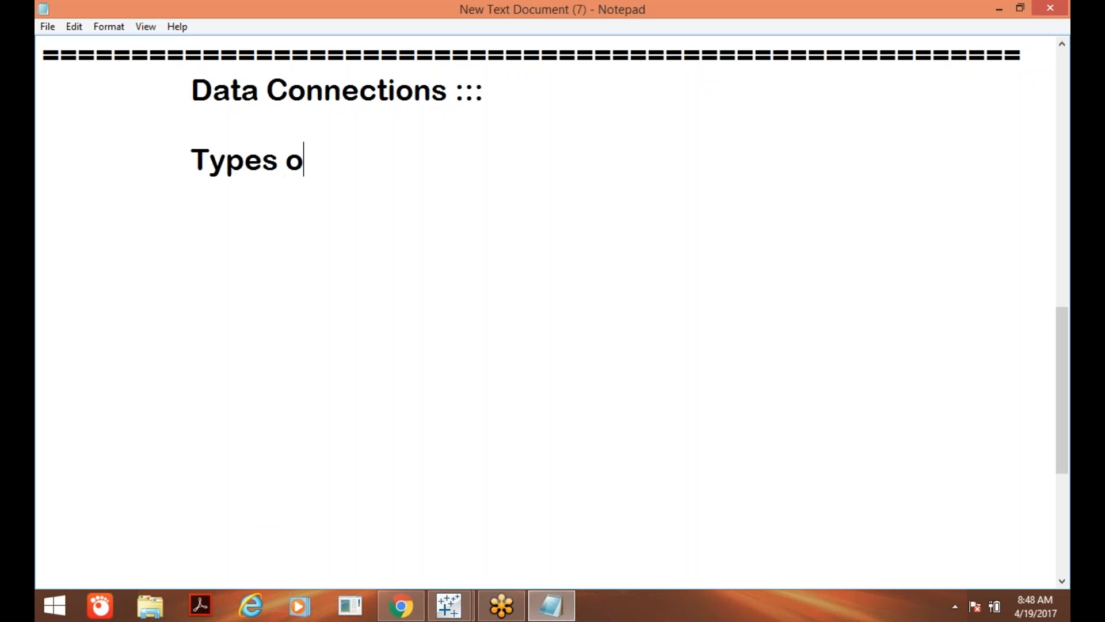
text(f Conn)
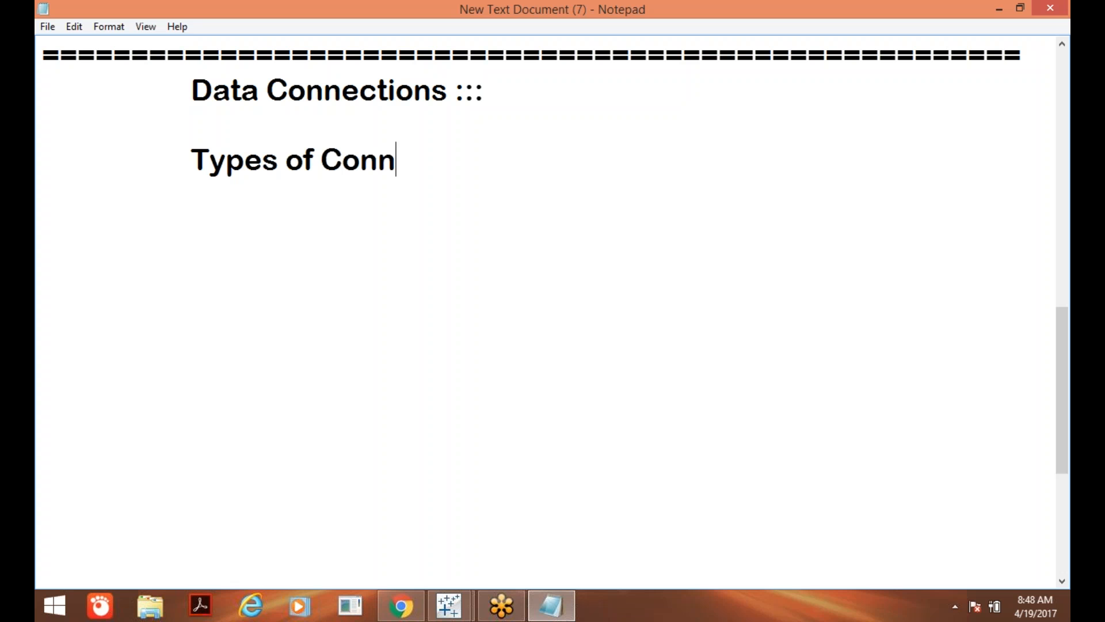
text(ections)
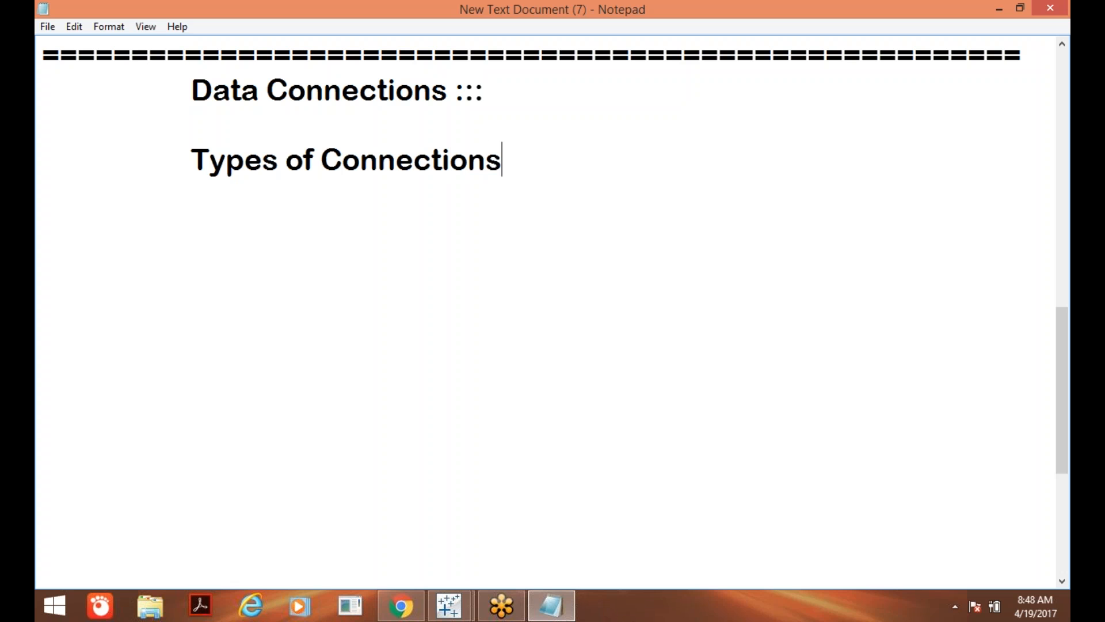
text(:::)
- Below the new heading, list the two connection types as "1. Live" and "2. Extract" on separate lines
key(Return)
key(Tab)
key(Return)
key(Tab)
text(1. Li)
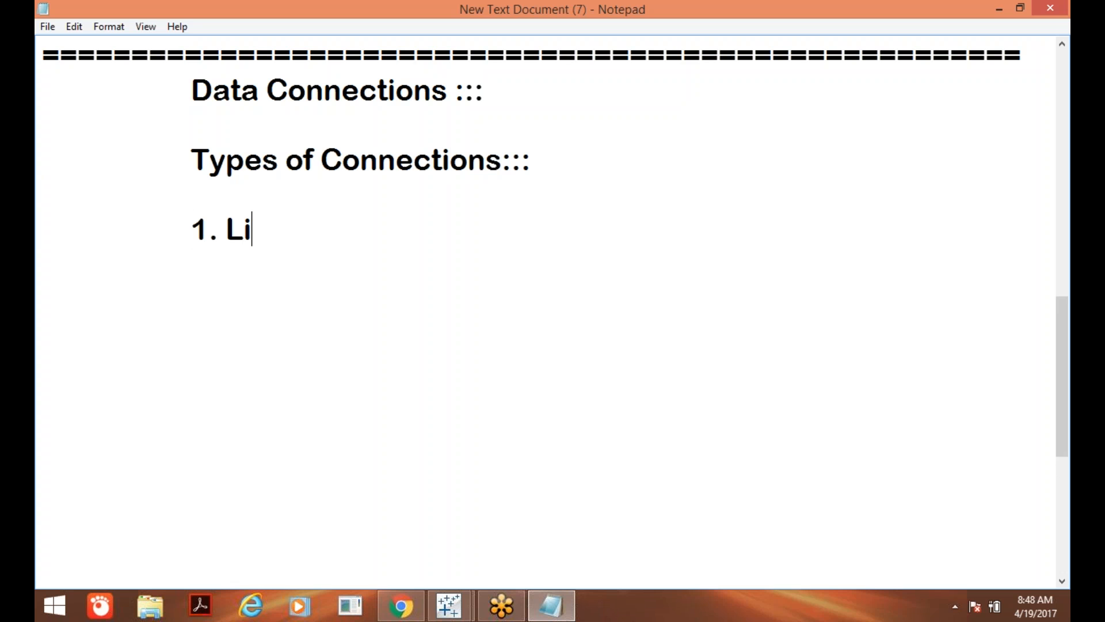
text(ve)
key(Return)
key(Tab)
key(Tab)
text(2. Extract)
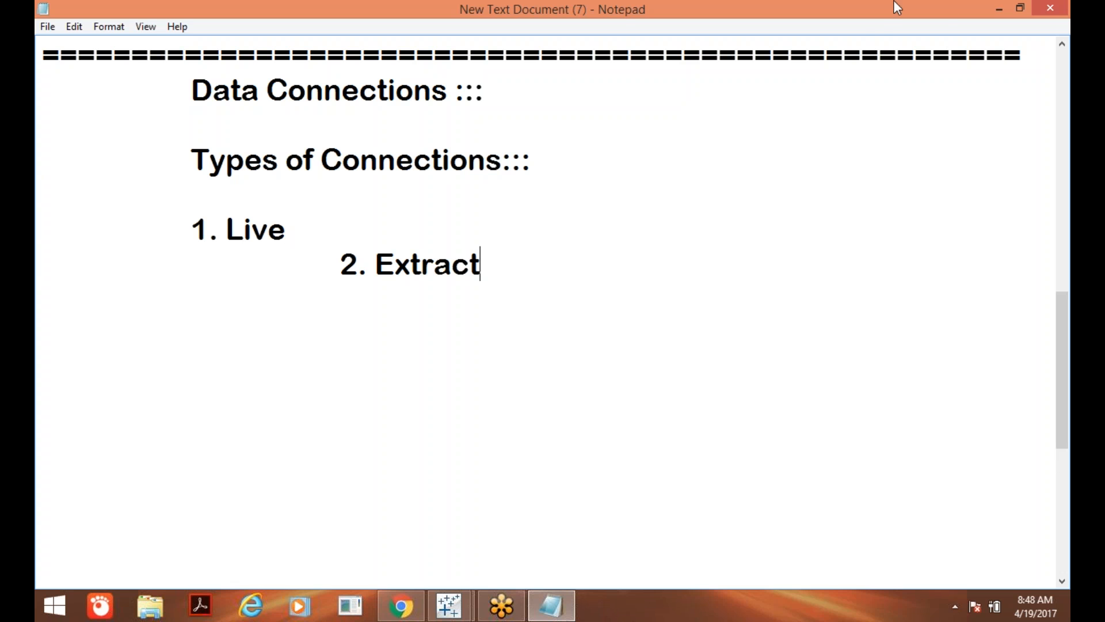
- Minimize the notes, look at the product quantities in the TData text file on the desktop, and close it
click(858, 23)
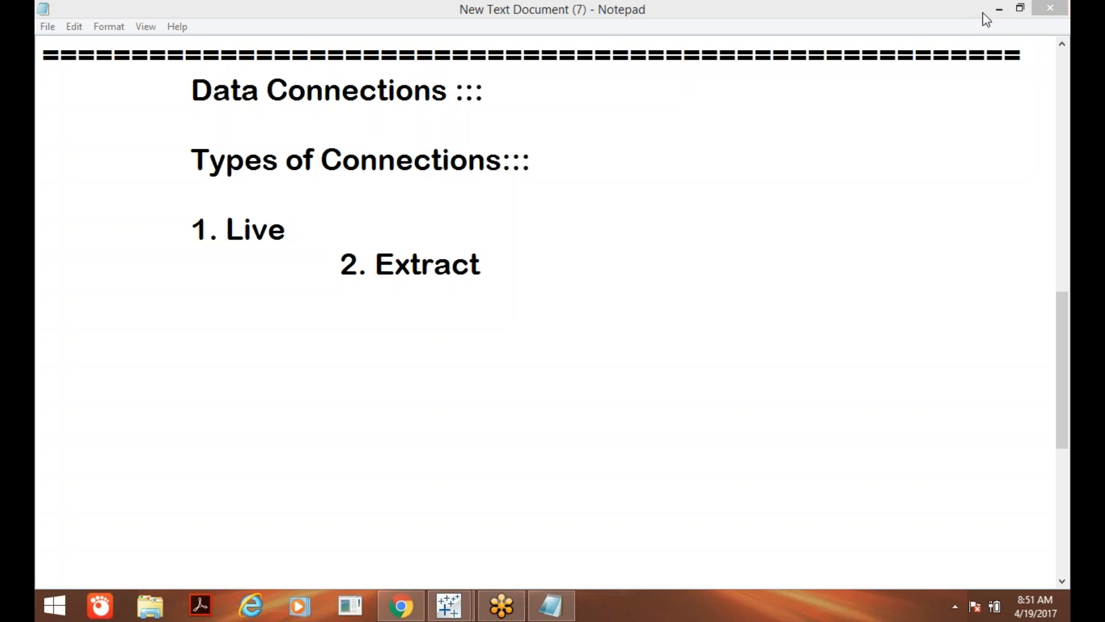
click(1006, 10)
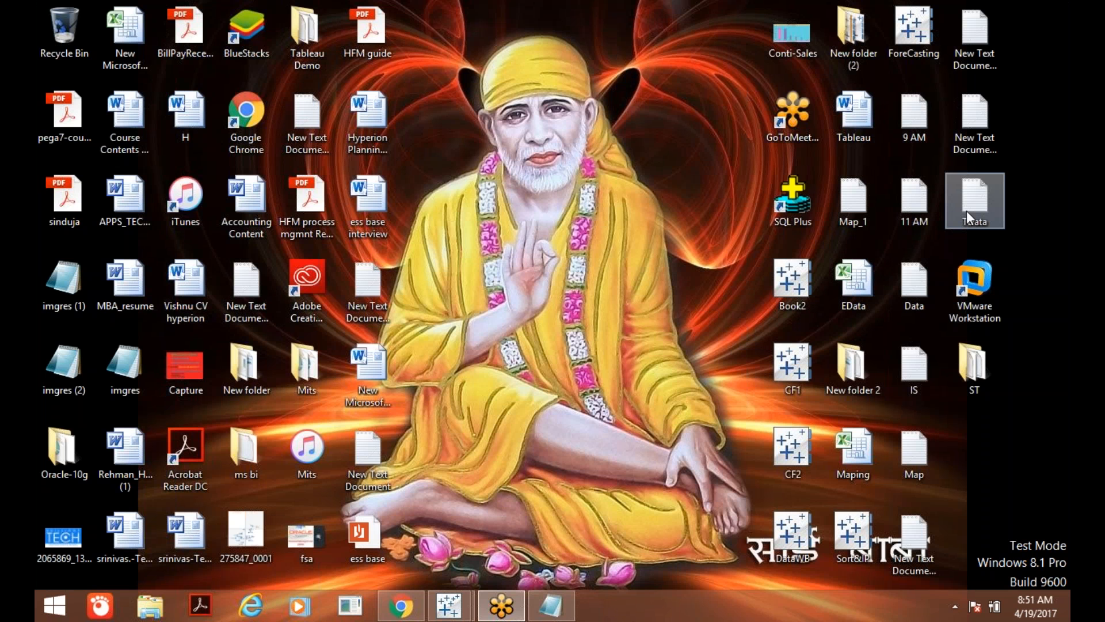
double_click(965, 210)
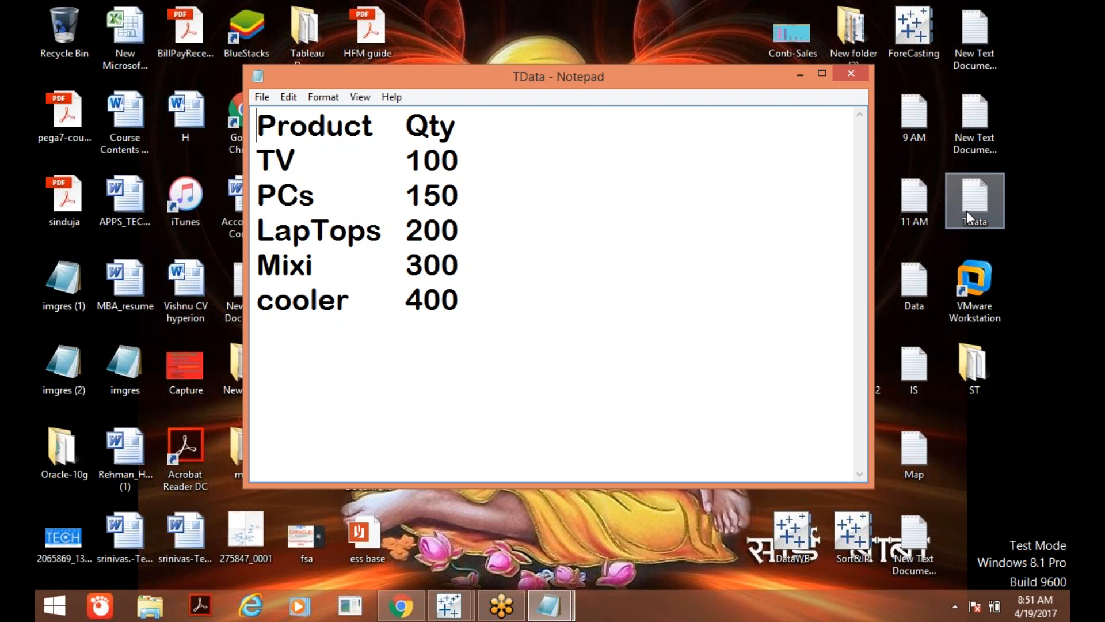
click(843, 76)
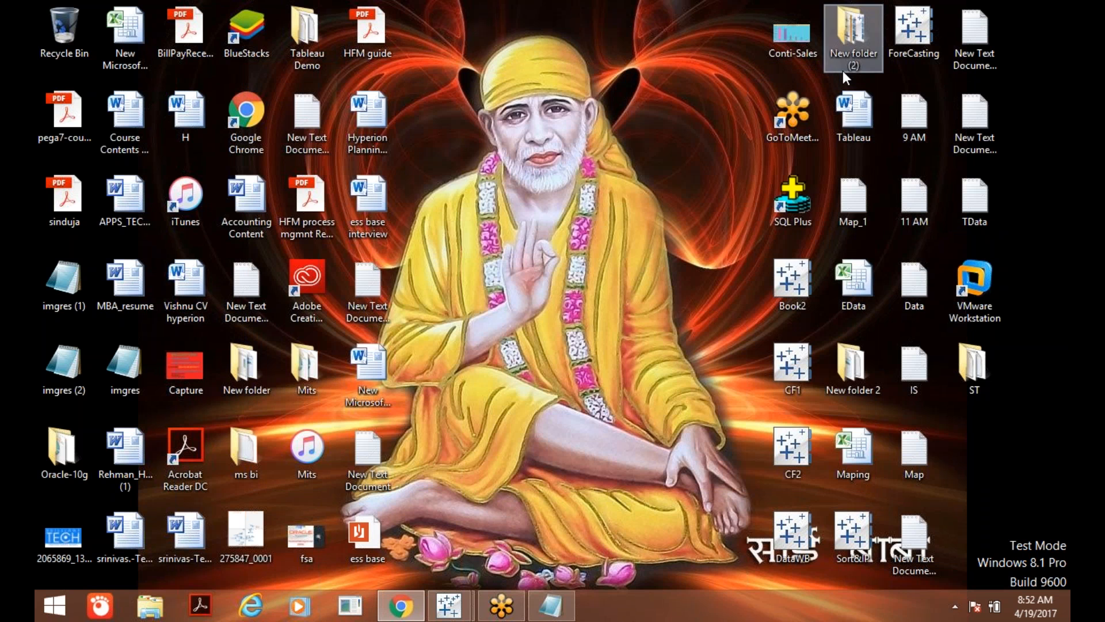
- Switch to the Tableau workbook Book2 and connect it to the TData text file on the desktop
mouse_move(448, 604)
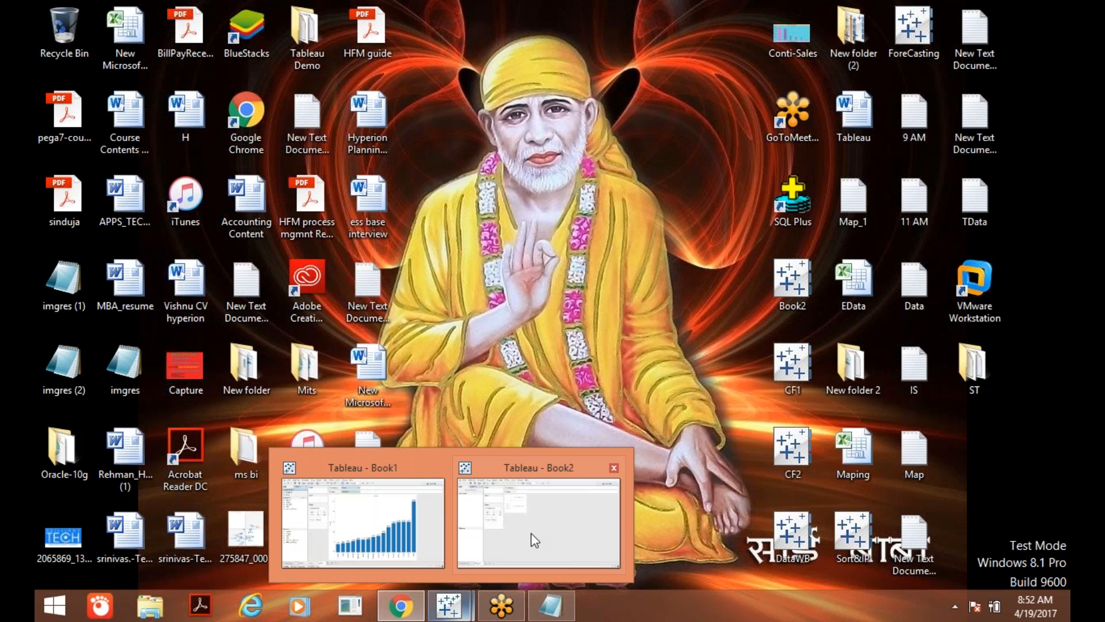
click(530, 538)
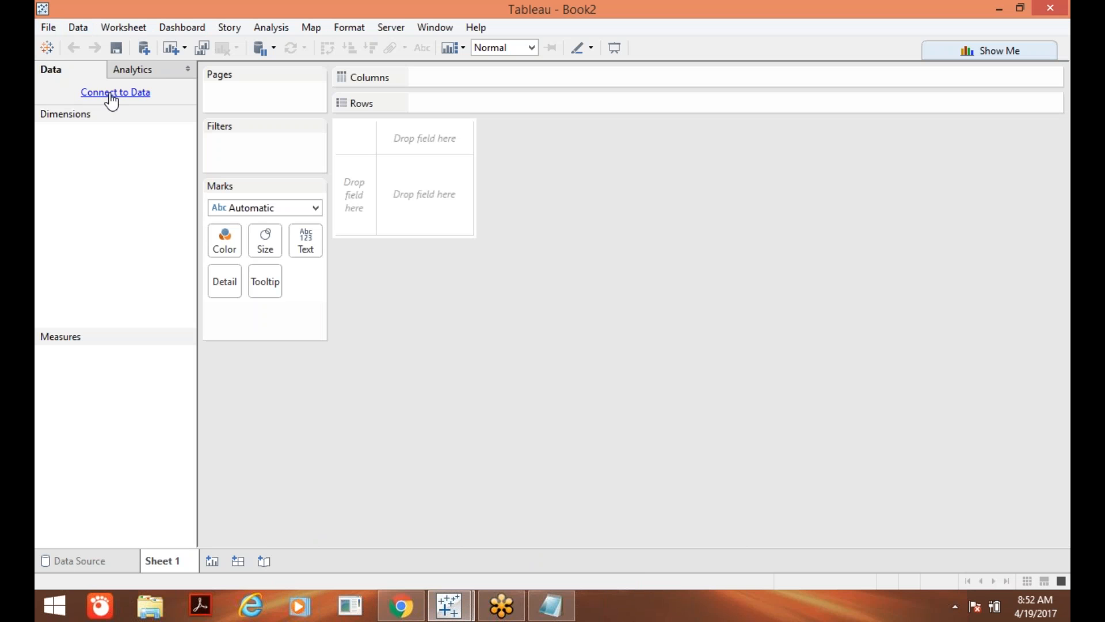
click(46, 50)
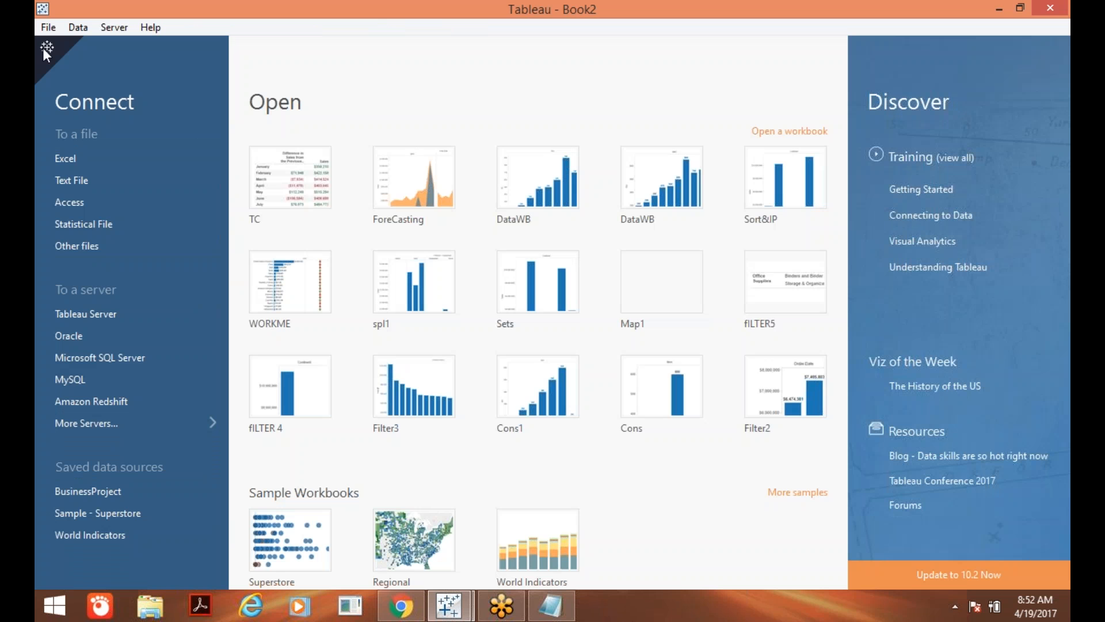
click(77, 181)
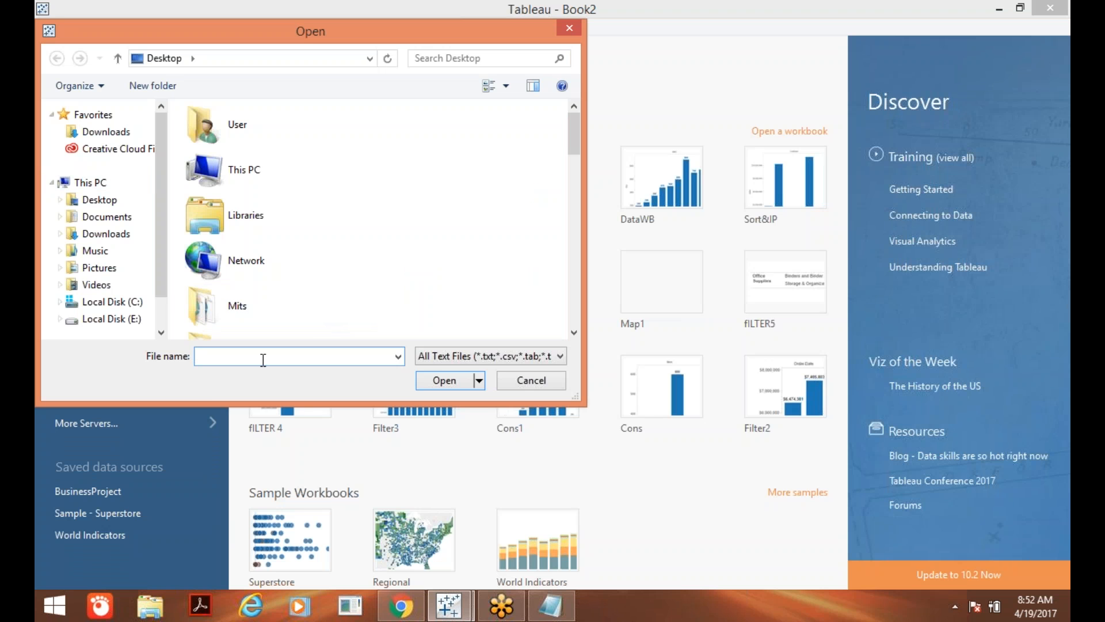
text(tda)
key(Down)
key(Return)
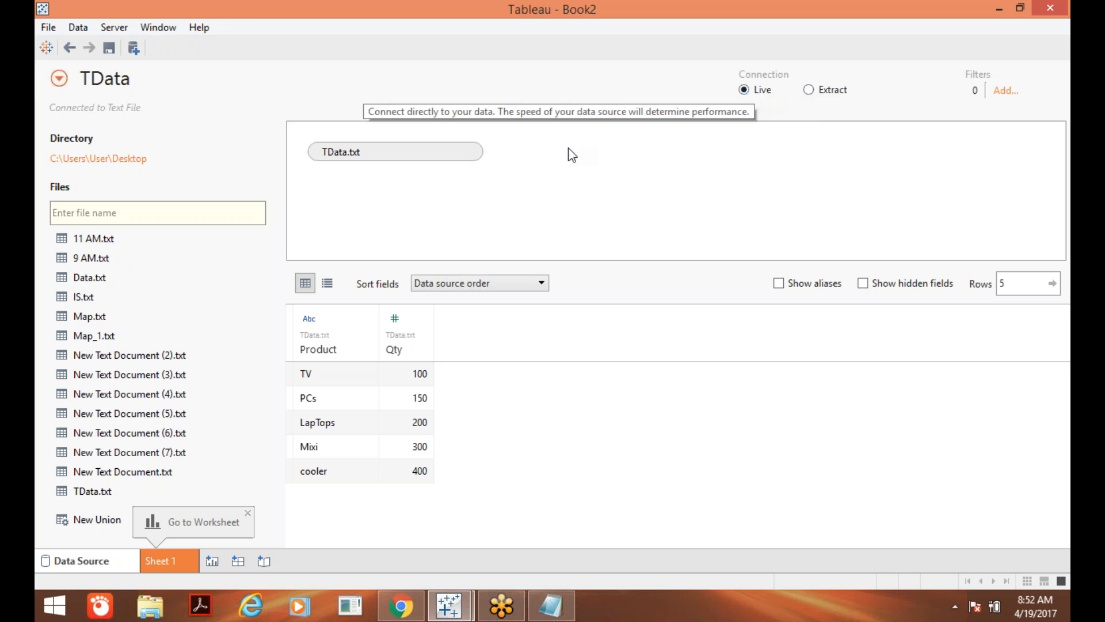
- On Sheet 1, build a bar chart with Product on Columns and Qty on Rows, with mark labels shown
click(177, 561)
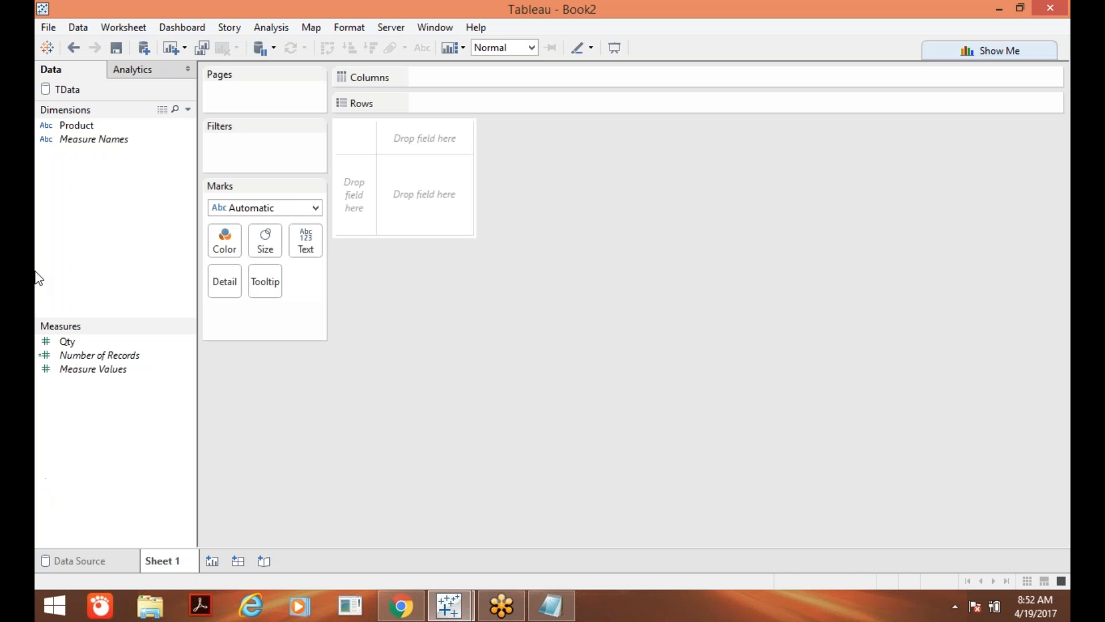
drag(99, 129, 415, 76)
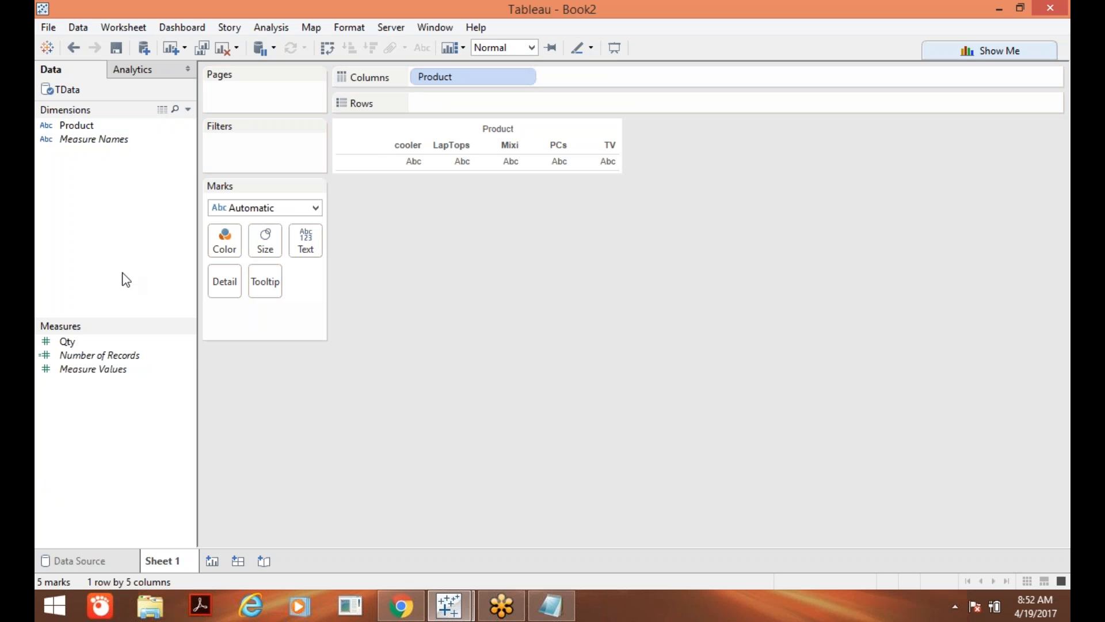
drag(68, 342, 441, 104)
click(423, 49)
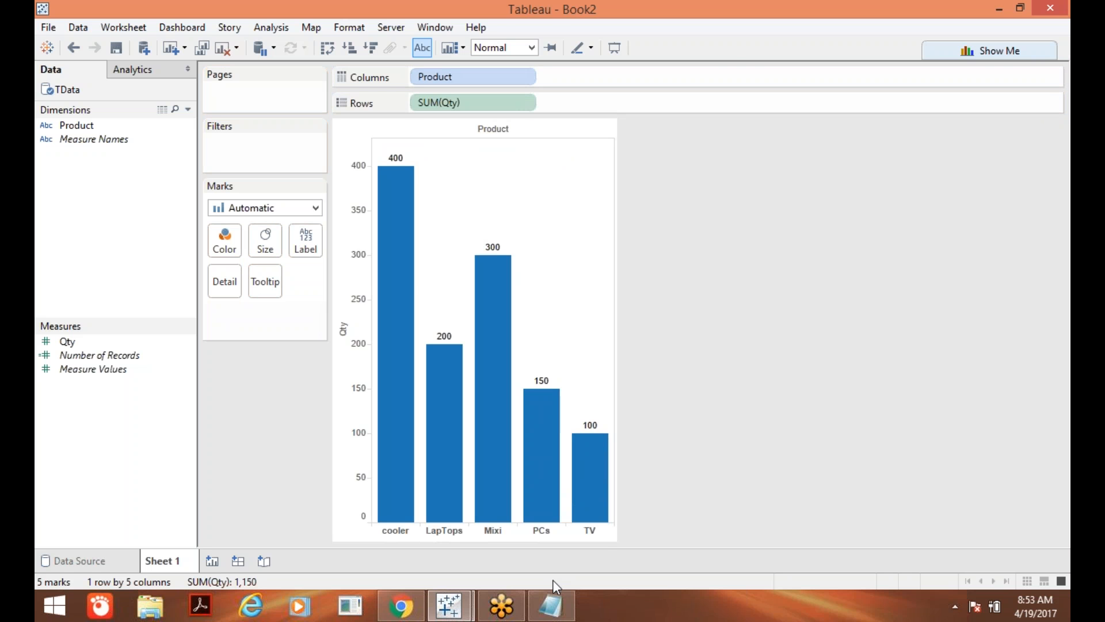
- Return to the desktop, open the TData text file, and set the TV quantity to 175
click(552, 604)
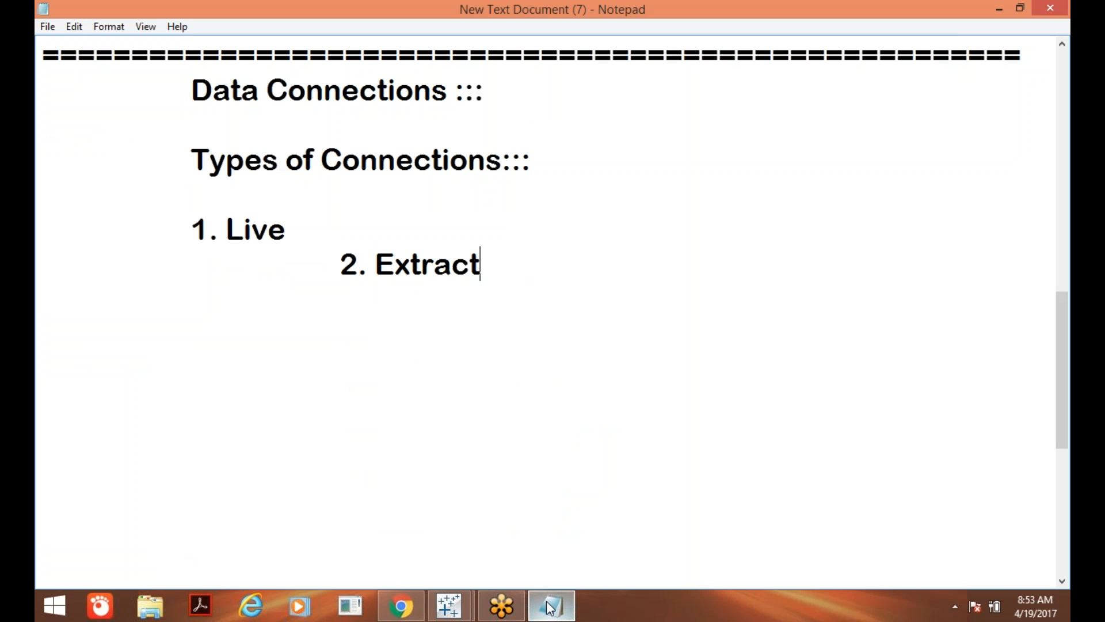
click(997, 10)
click(993, 9)
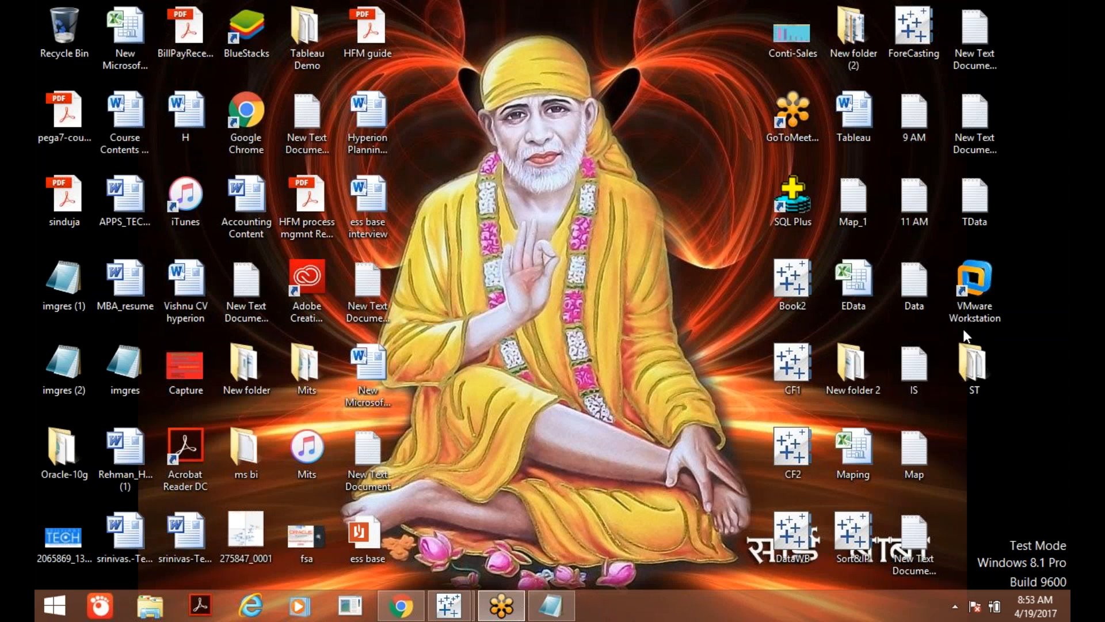
double_click(967, 210)
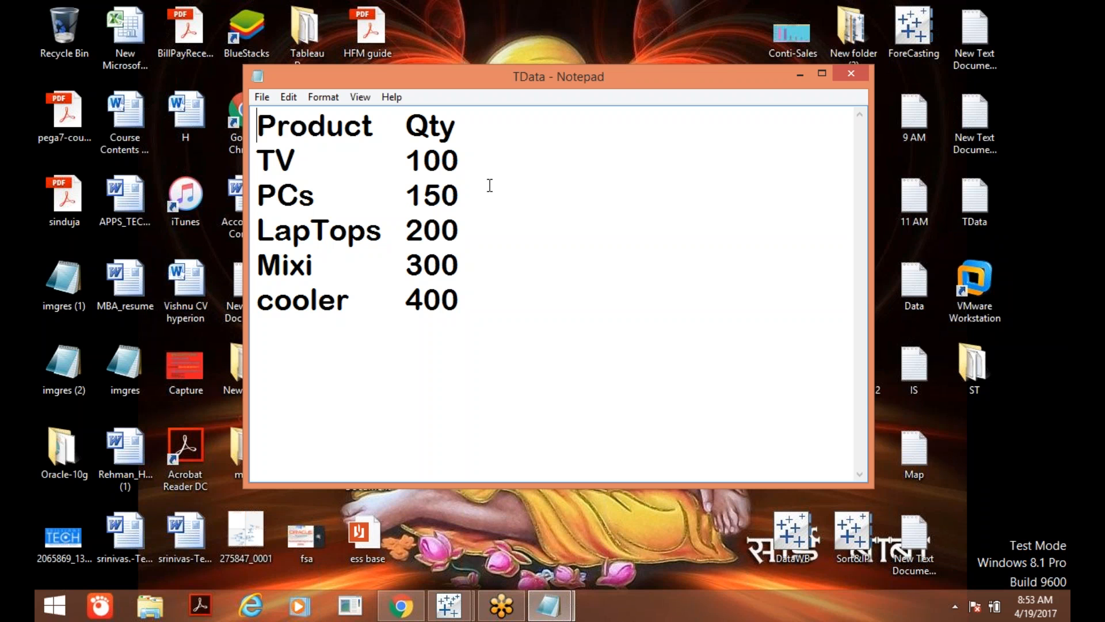
click(478, 161)
double_click(479, 161)
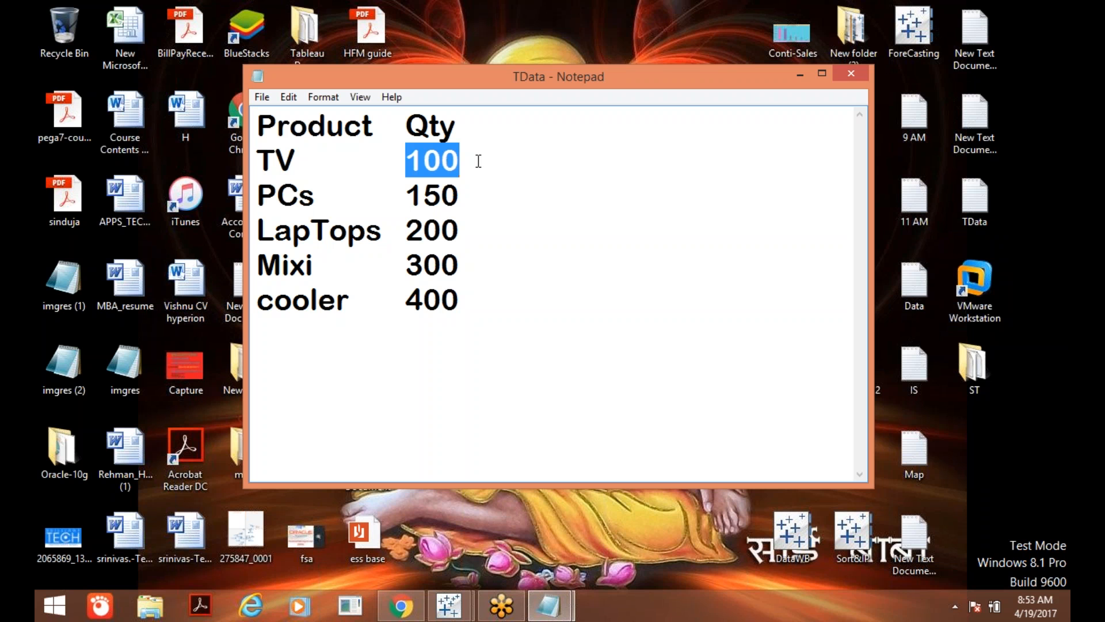
text(175)
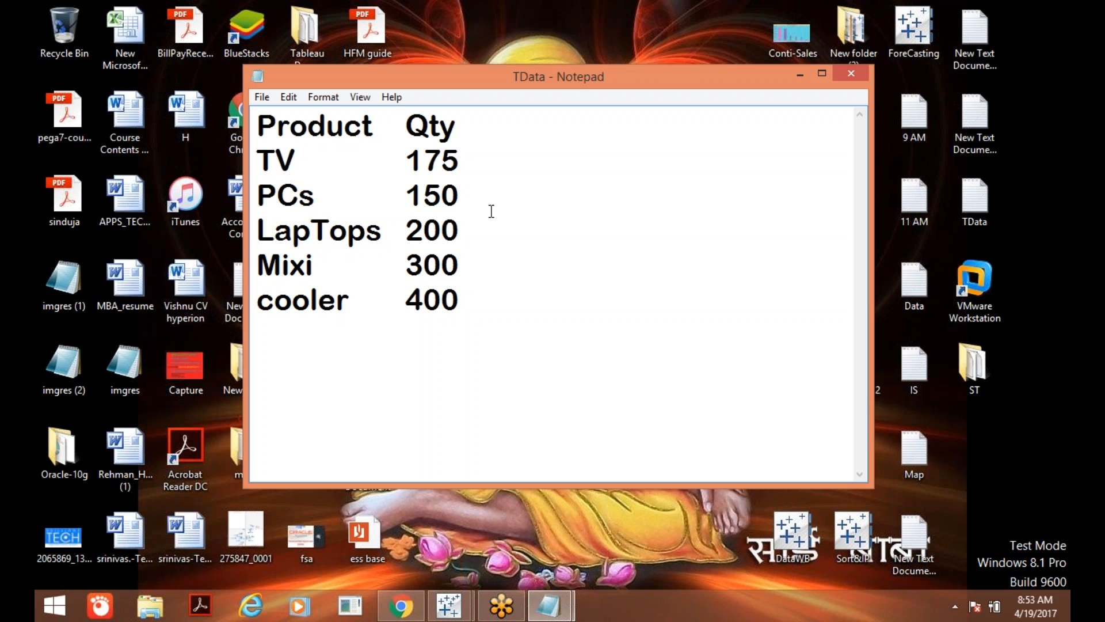
- Set the LapTops quantity to 155 in the TData file
click(473, 236)
key(BackSpace)
key(BackSpace)
key(BackSpace)
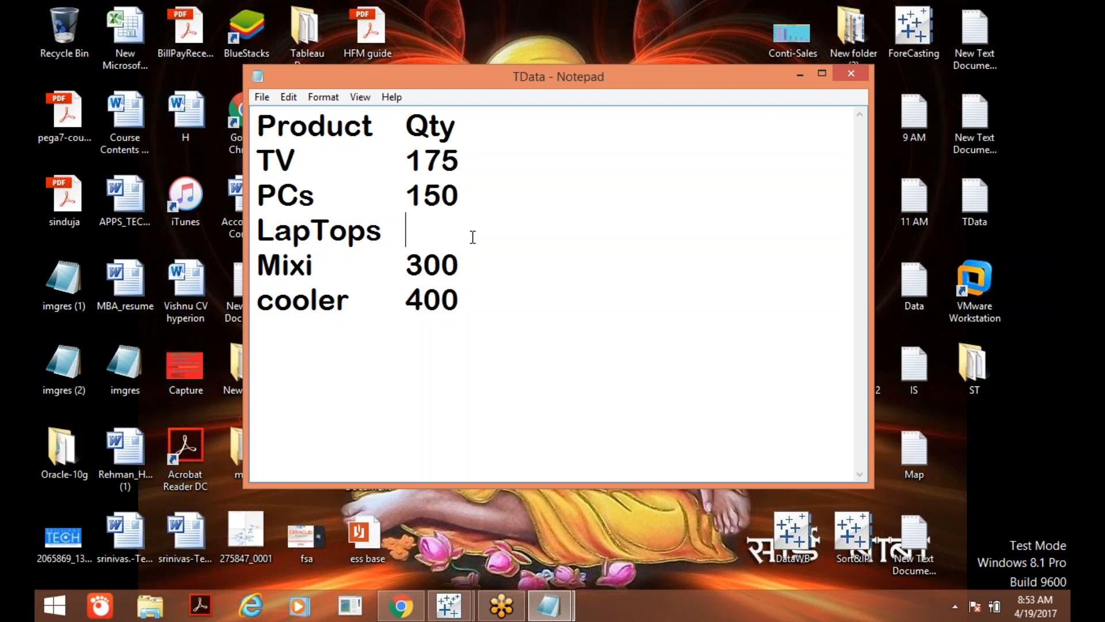
text(155)
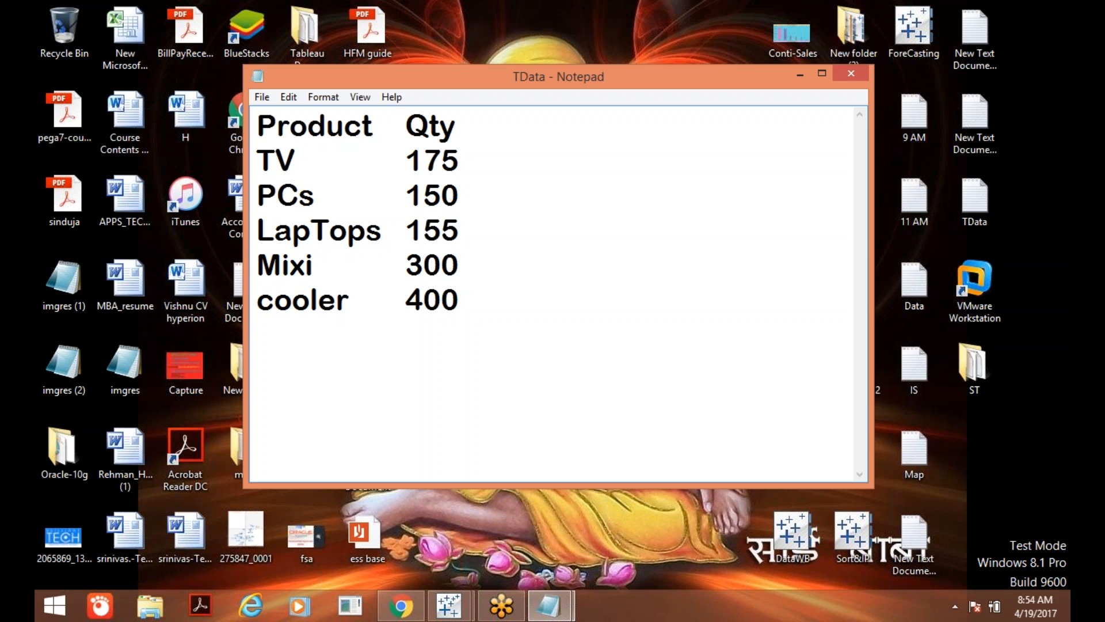
- Add a Scanner row with a quantity of 100 below the cooler row
click(483, 304)
key(Return)
text(Scanner)
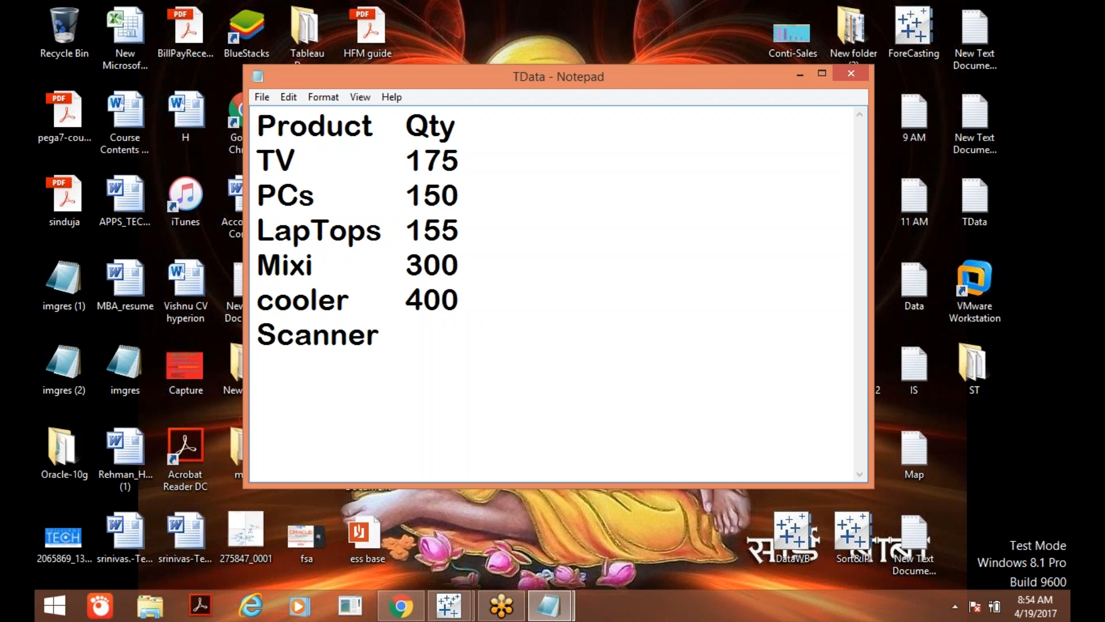
key(Tab)
text(100)
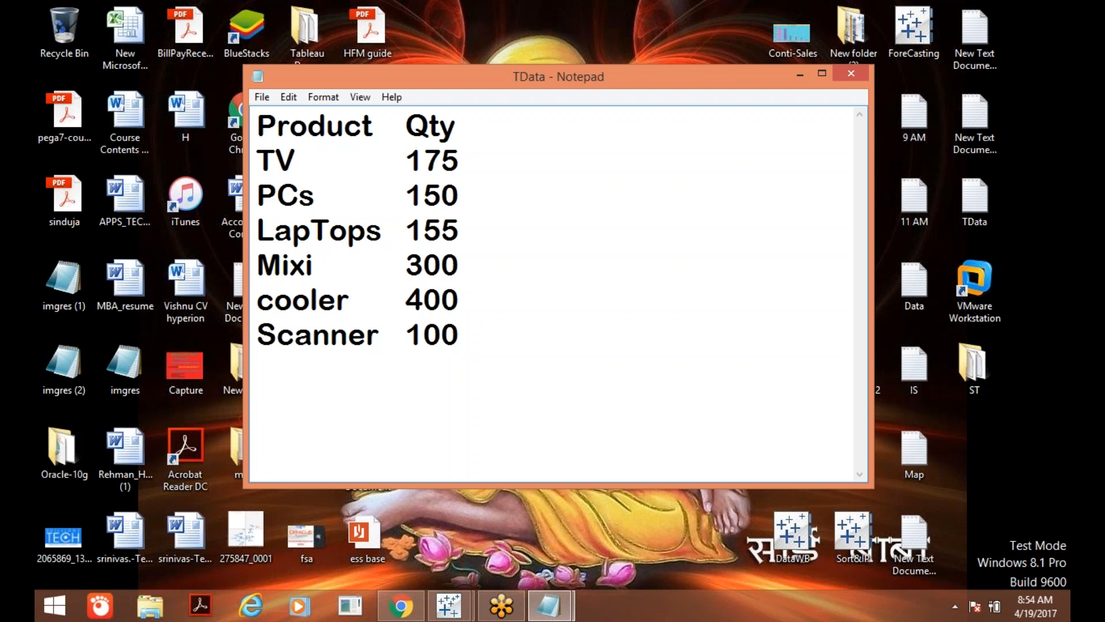
- Save the edited TData file and minimize its window
click(263, 99)
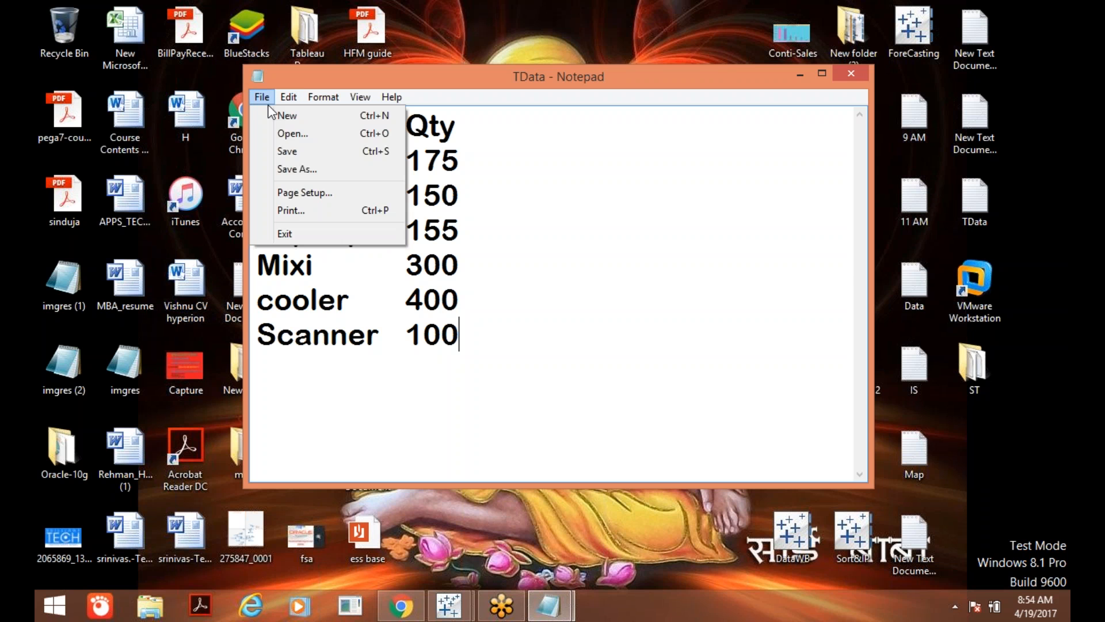
click(290, 150)
click(800, 75)
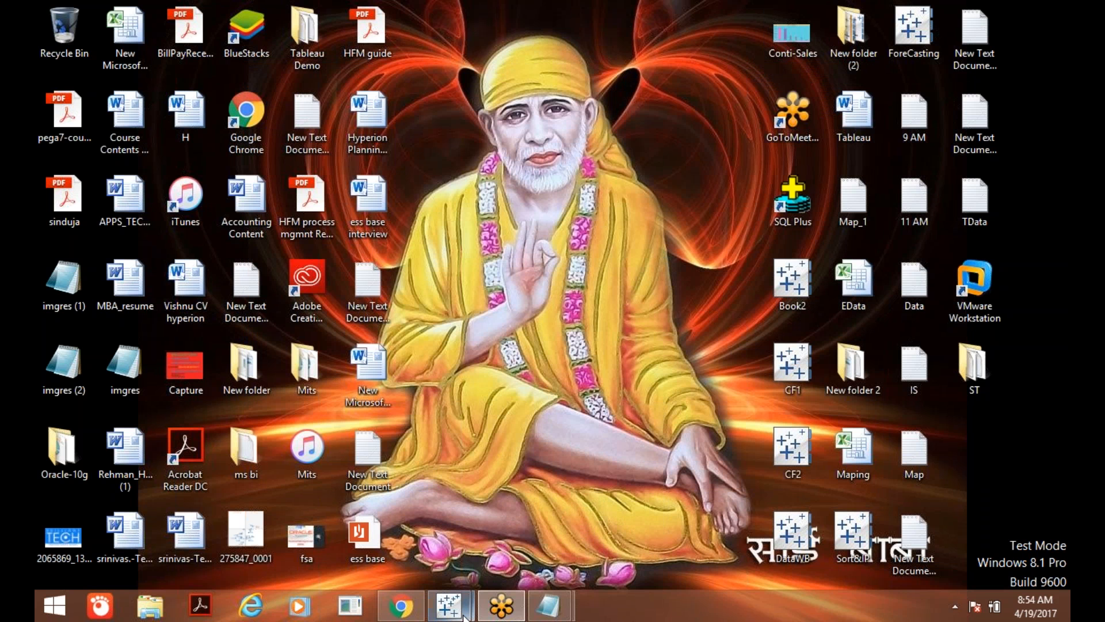
- Switch back to Book2 in Tableau and check the TV and LapTops bars against the edited text file
click(464, 616)
click(580, 535)
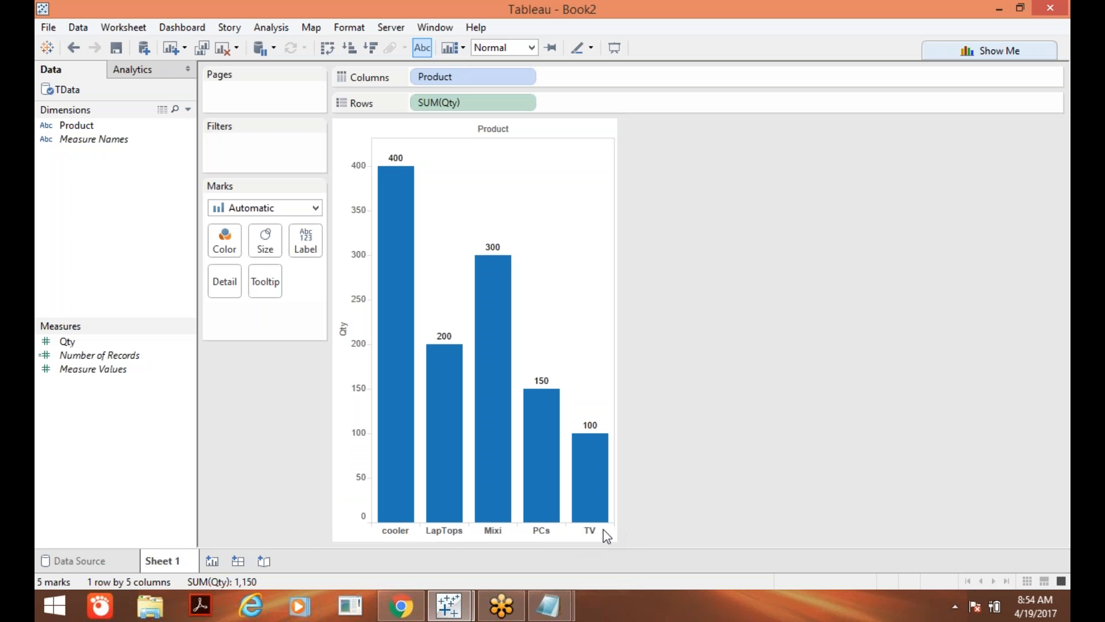
mouse_move(599, 448)
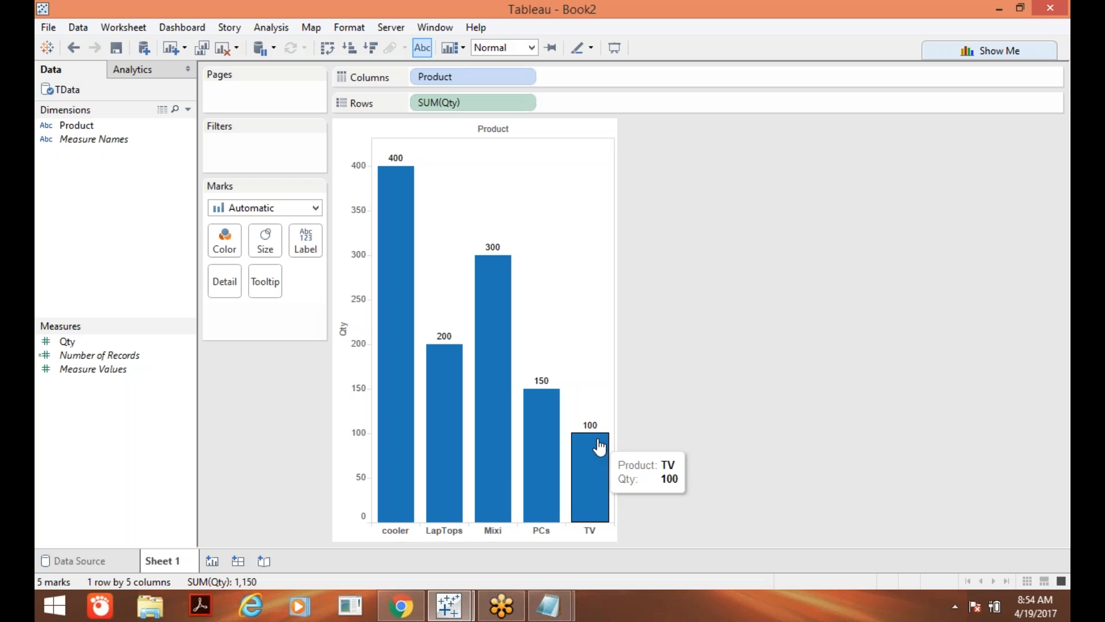
mouse_move(435, 472)
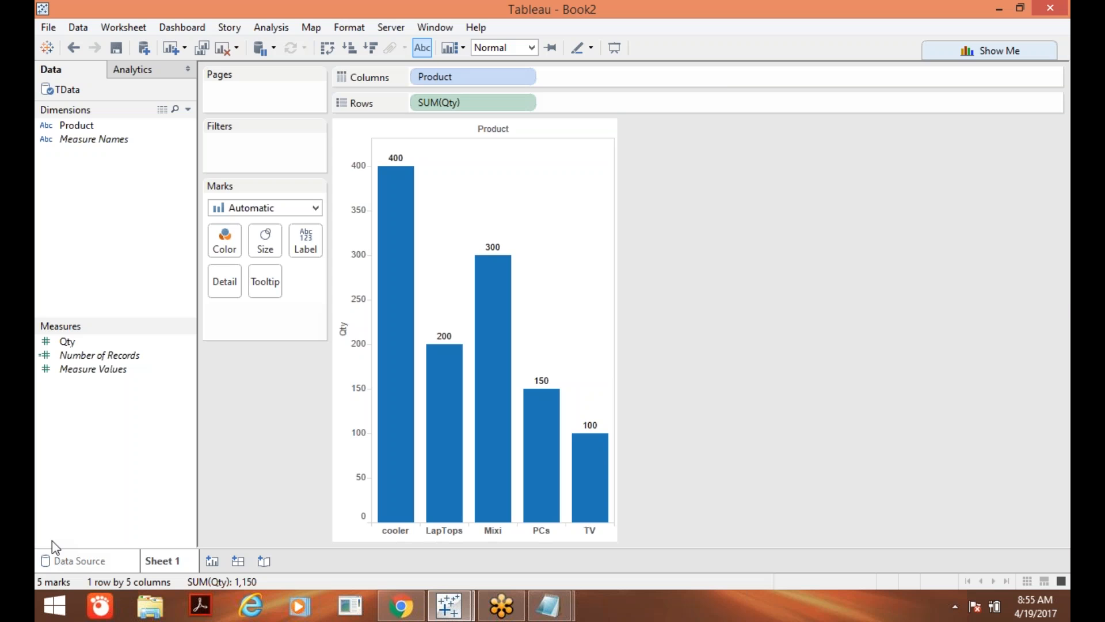
- Rename the TData data source as Live_Con
click(82, 553)
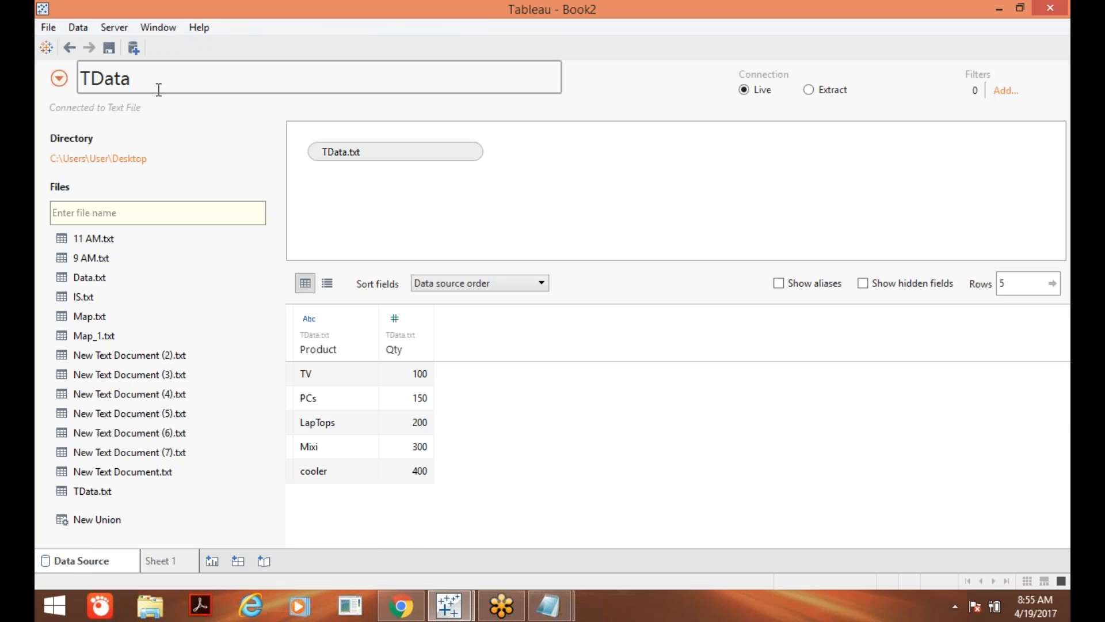
click(174, 81)
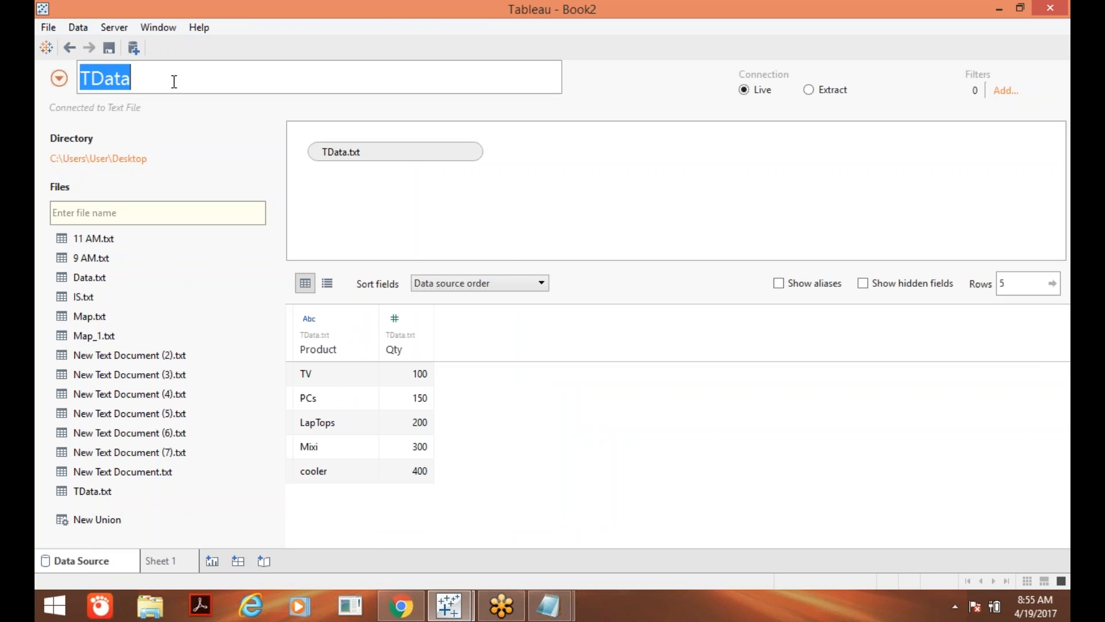
text(Li)
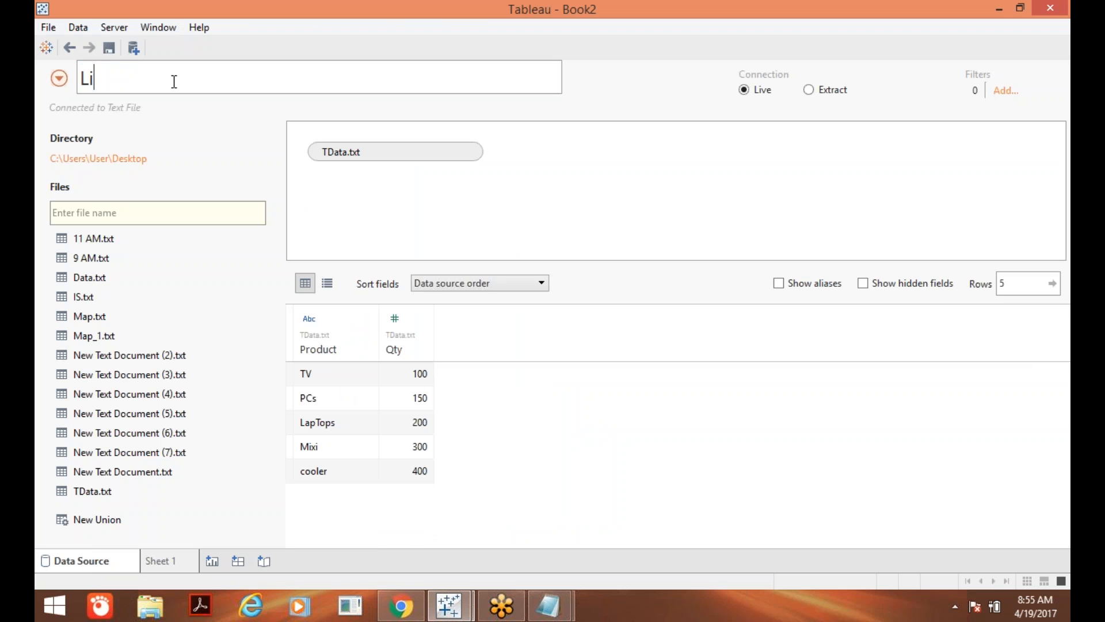
text(ve_Con)
- Refresh the Live_Con data source from Sheet 1 to bring the edited text file values into the bar chart
click(163, 562)
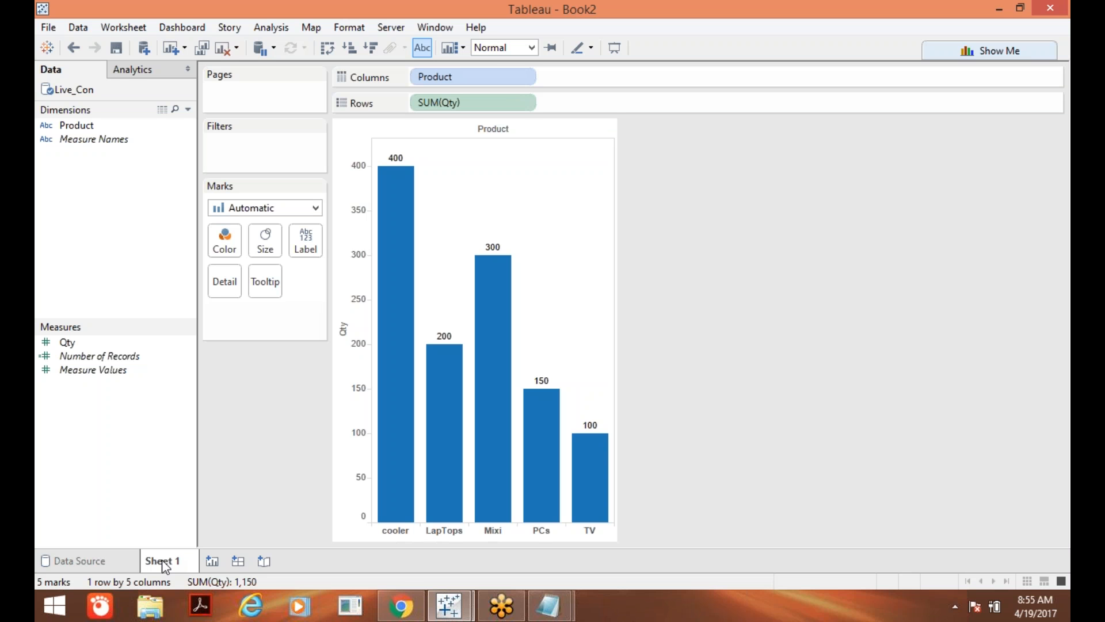
right_click(74, 98)
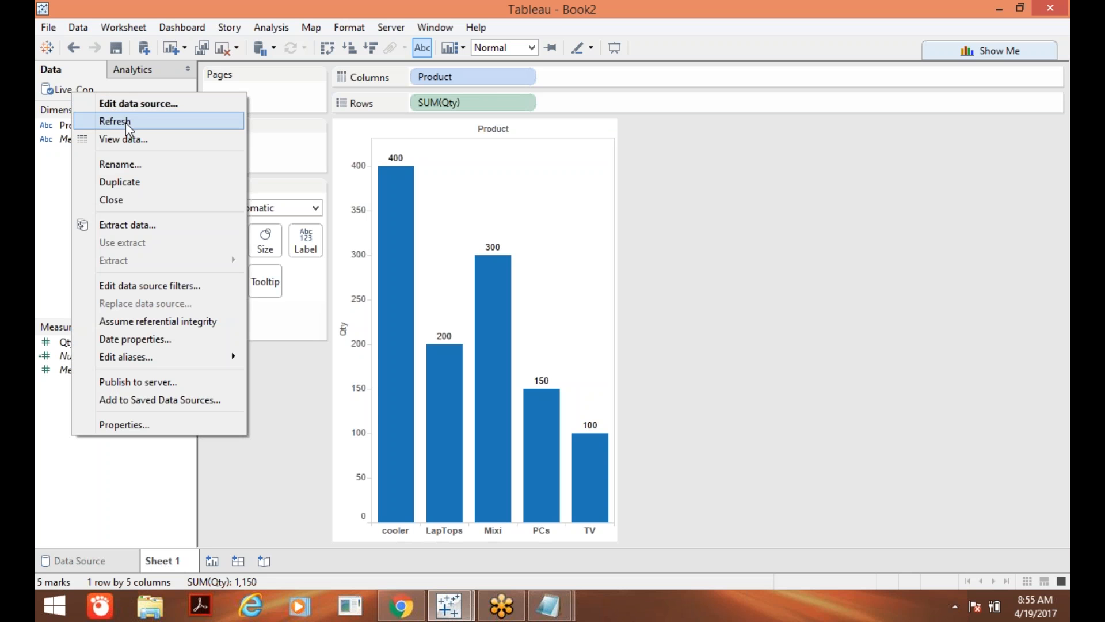
click(125, 122)
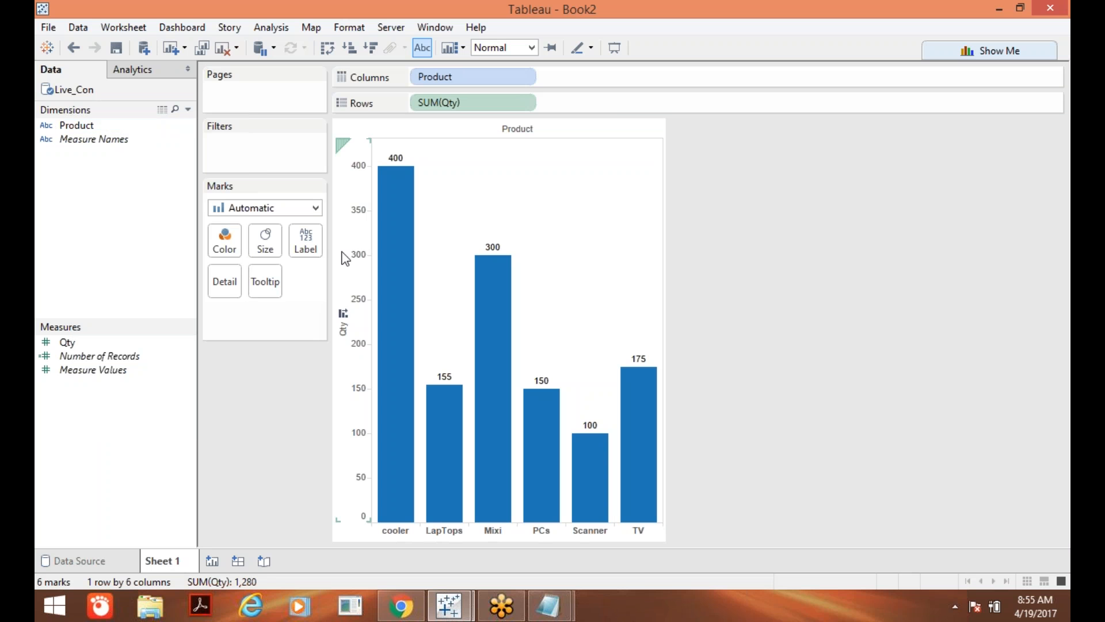
mouse_move(454, 510)
- Minimize Tableau, create a text document named Tdata2 on the desktop and open it in Notepad
click(994, 9)
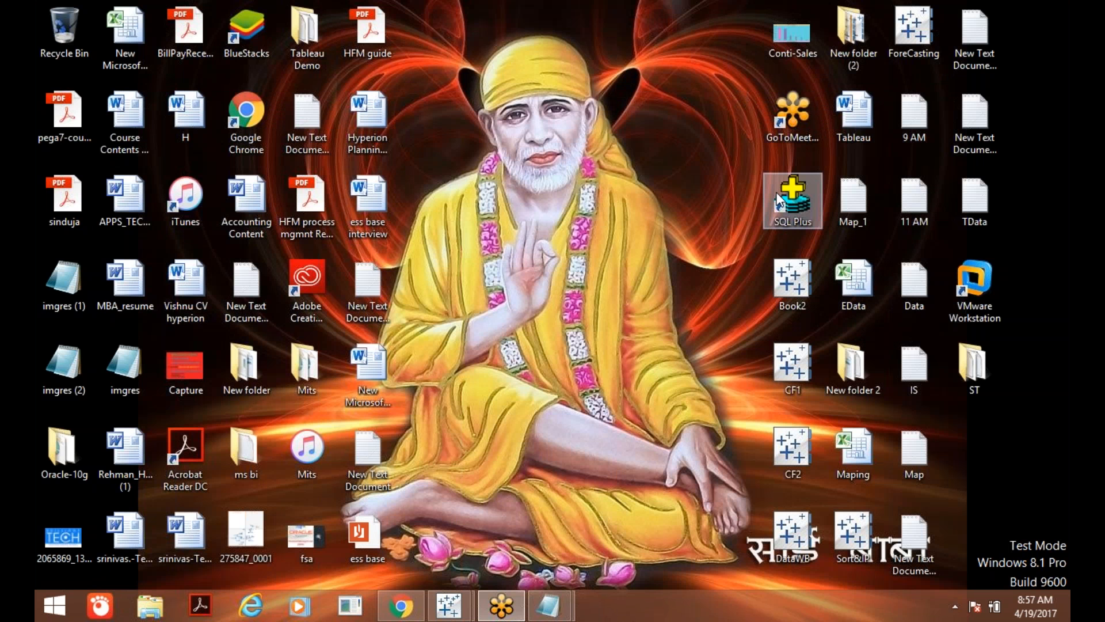
drag(575, 187, 845, 451)
click(641, 426)
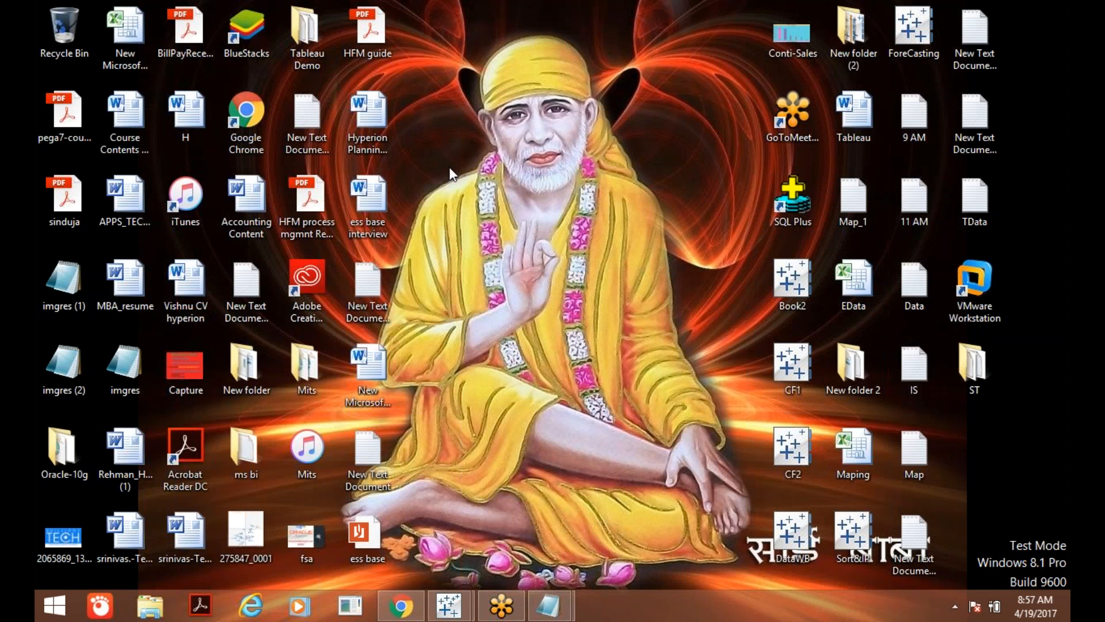
right_click(501, 155)
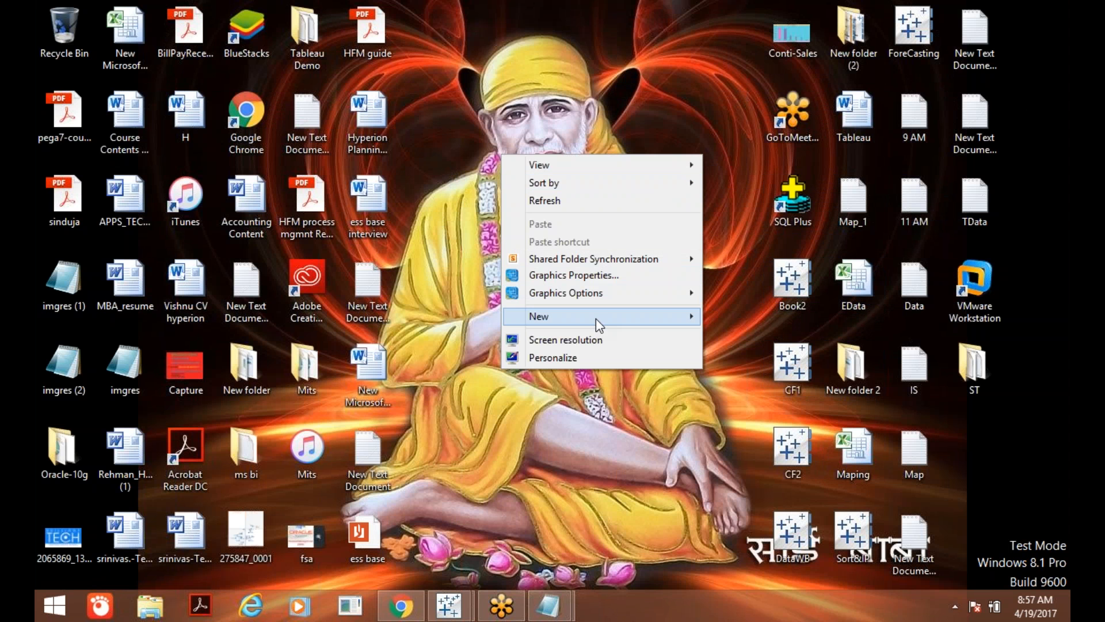
mouse_move(595, 317)
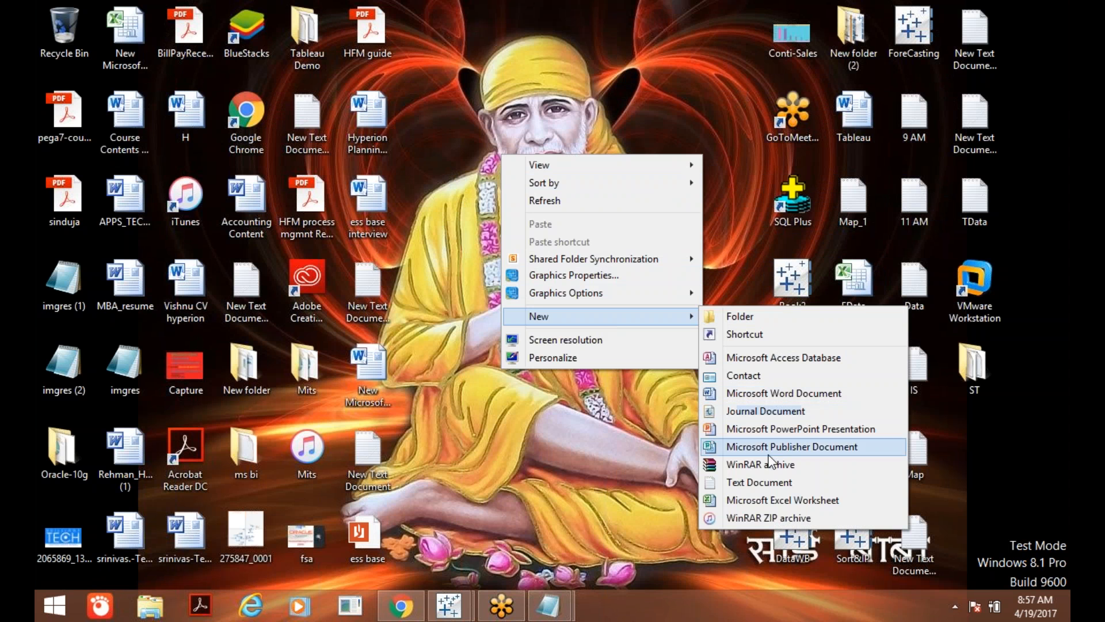
click(761, 482)
text(Tdata2)
key(Return)
double_click(549, 199)
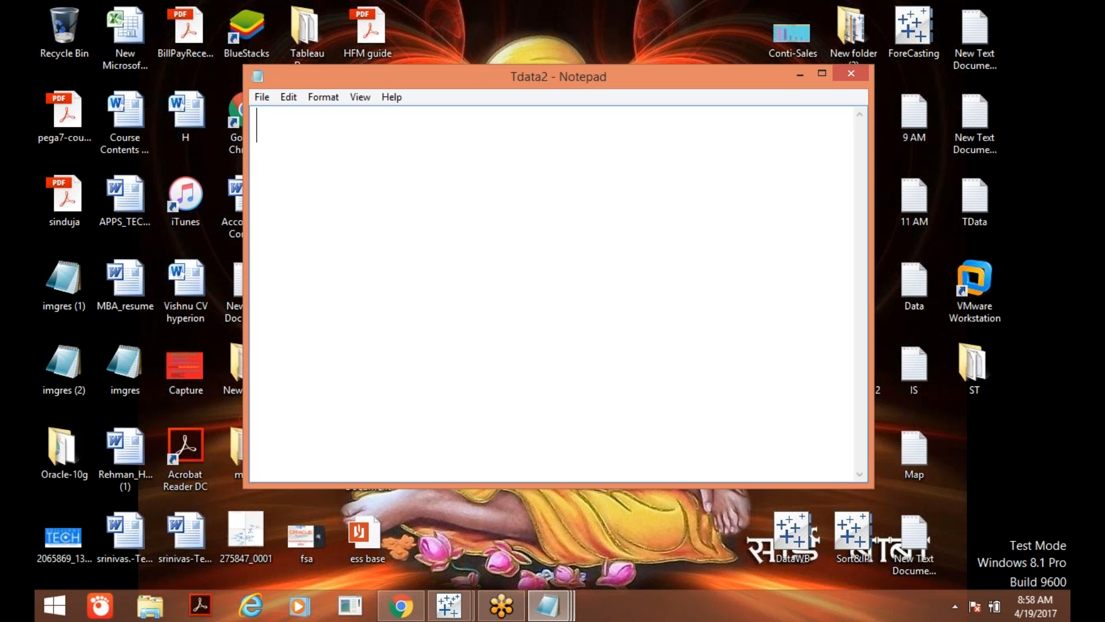
- Enter tab-separated Item and Sale headers in the Tdata2 file, followed by rows A 100 and B 200
text(Item)
key(Tab)
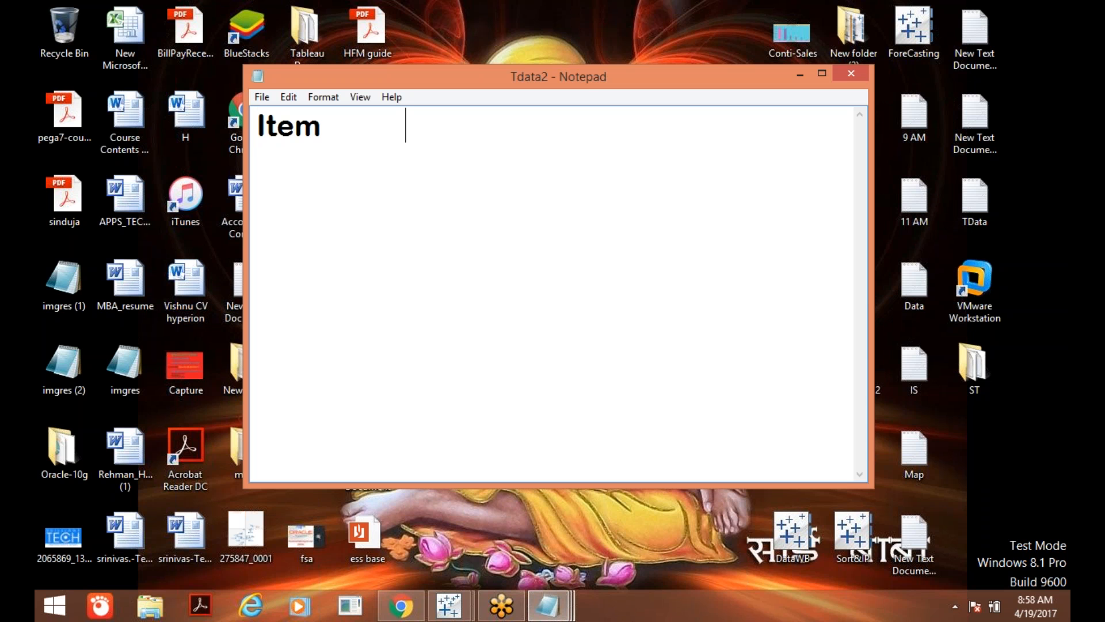
text(Sale)
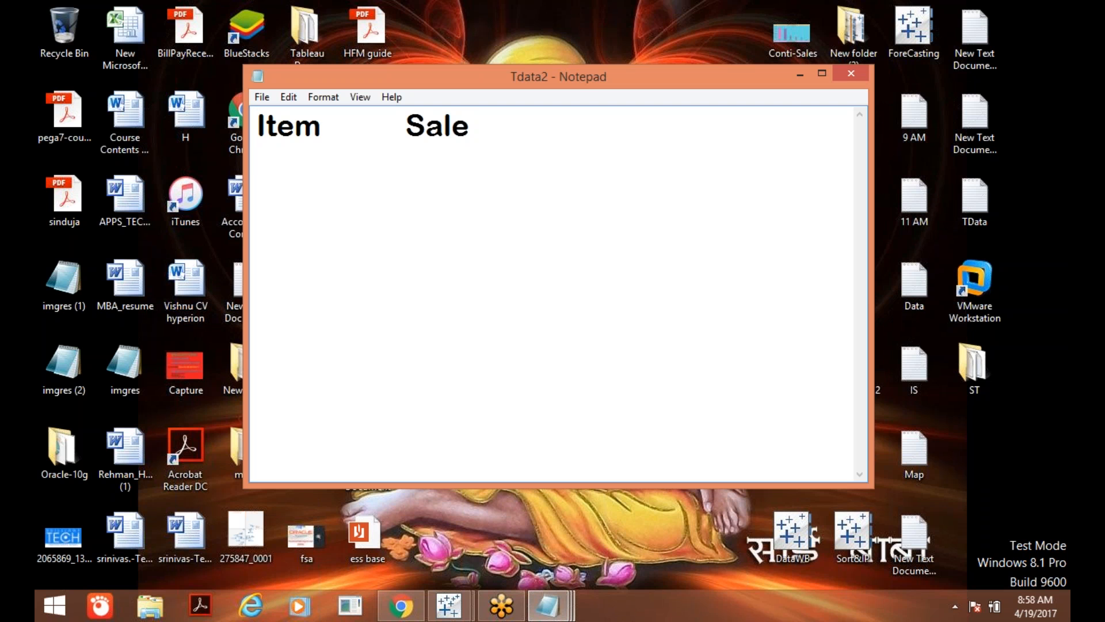
key(Return)
text(A)
key(Tab)
text(100)
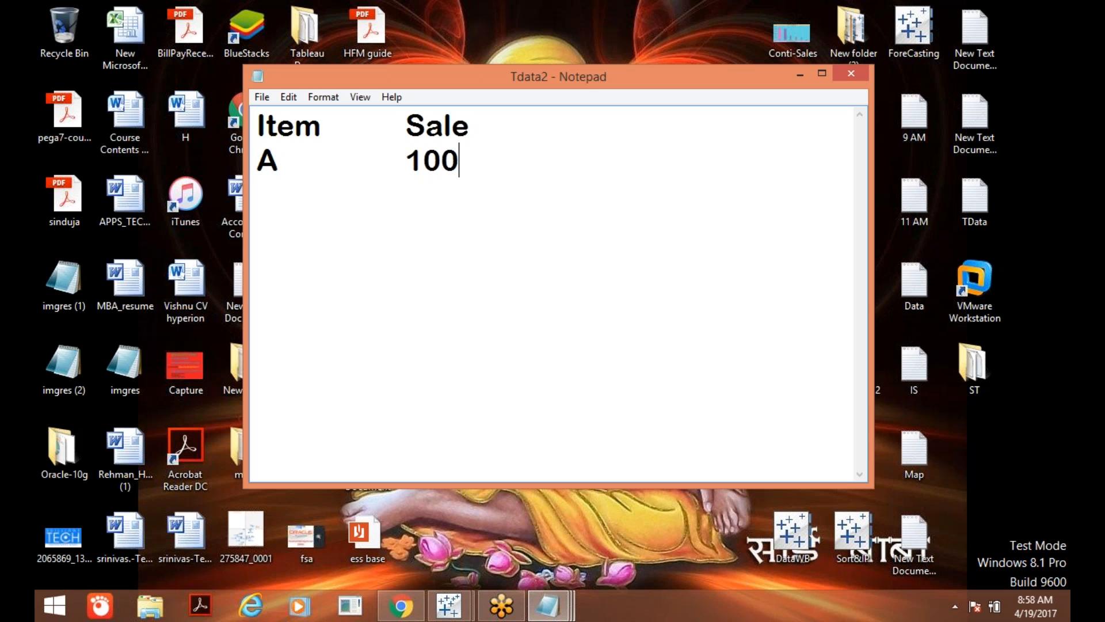
key(Return)
text(B)
key(Tab)
text(200)
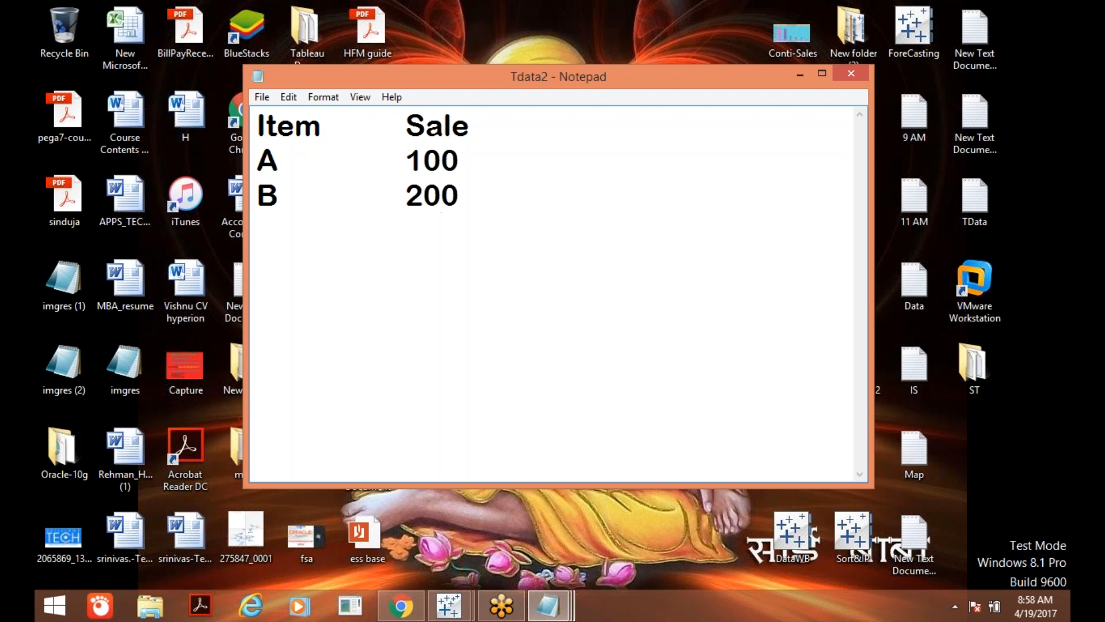
- Add tab-separated rows C 300, D 400, E 500 and F 600 to the Tdata2 file
key(Return)
text(C)
key(Tab)
text(300)
key(Return)
text(D)
key(Tab)
text(400)
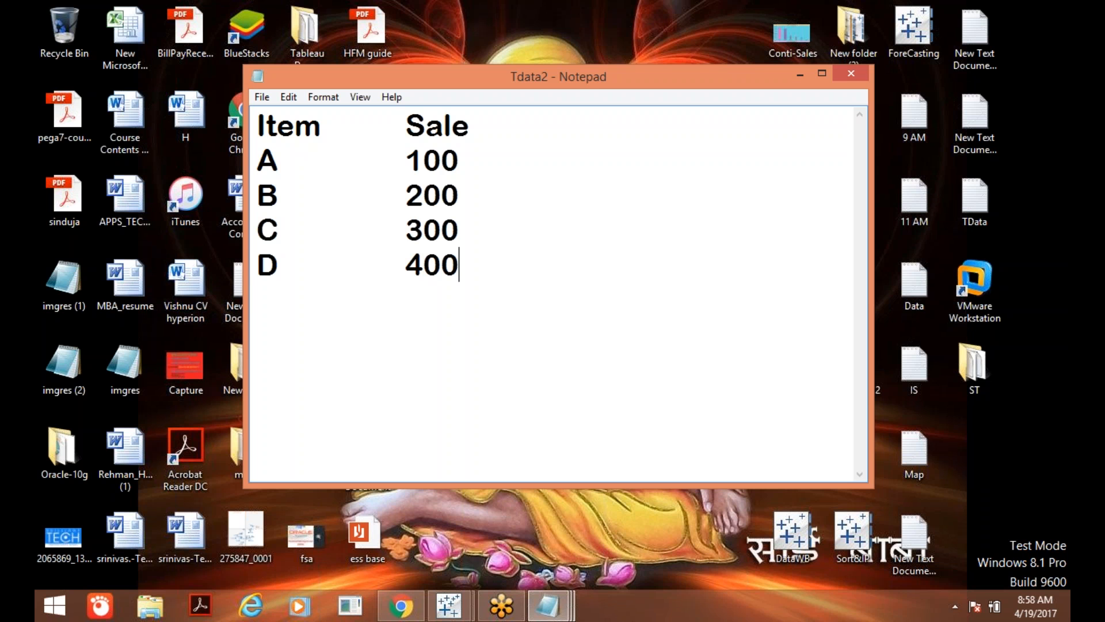
key(Return)
text(E)
key(Tab)
text(500)
key(Return)
text(F)
key(Tab)
text(600)
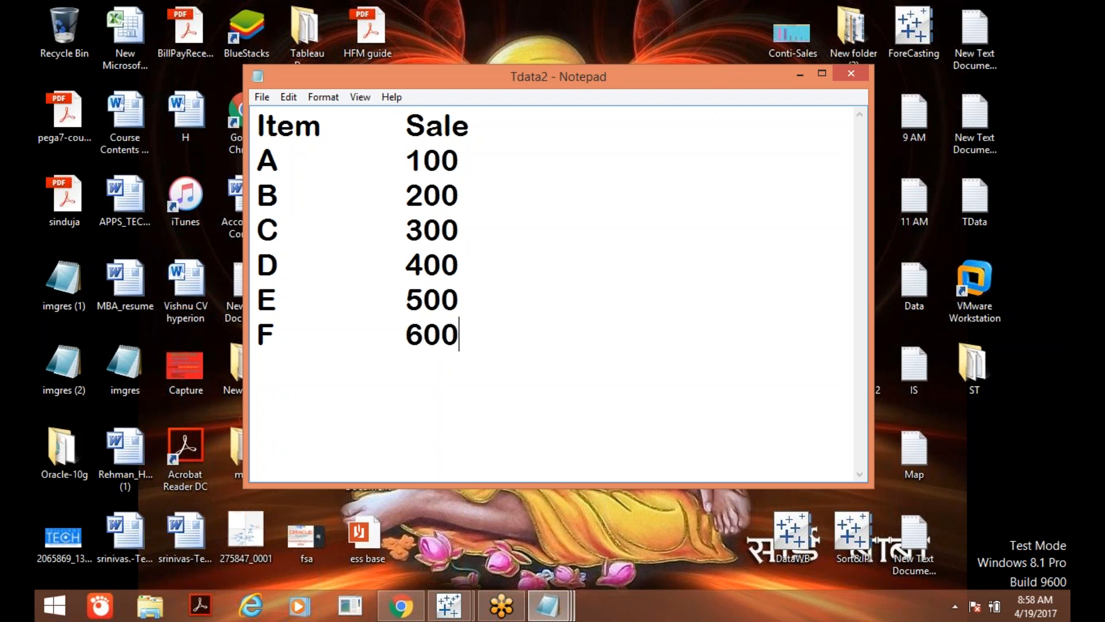
- Add tab-separated rows G 700, H 800, I 900 and J 1000 to the Tdata2 file
key(Return)
text(G)
key(Tab)
text(700)
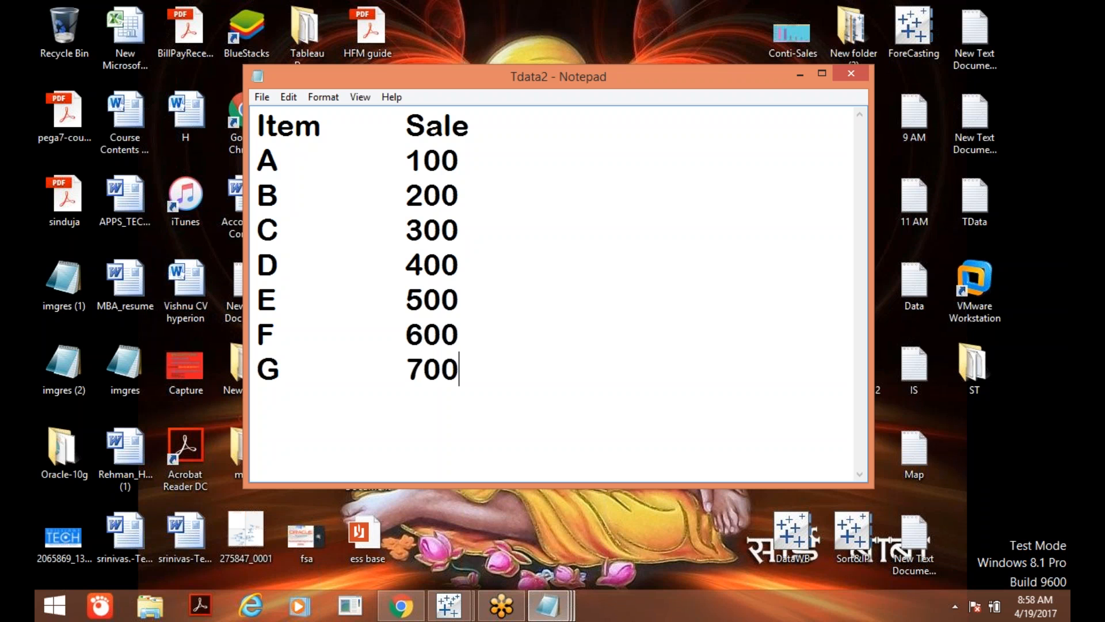
key(Return)
text(H)
key(Tab)
text(800)
key(Return)
text(I)
key(Tab)
text(900)
key(Return)
text(J)
key(Tab)
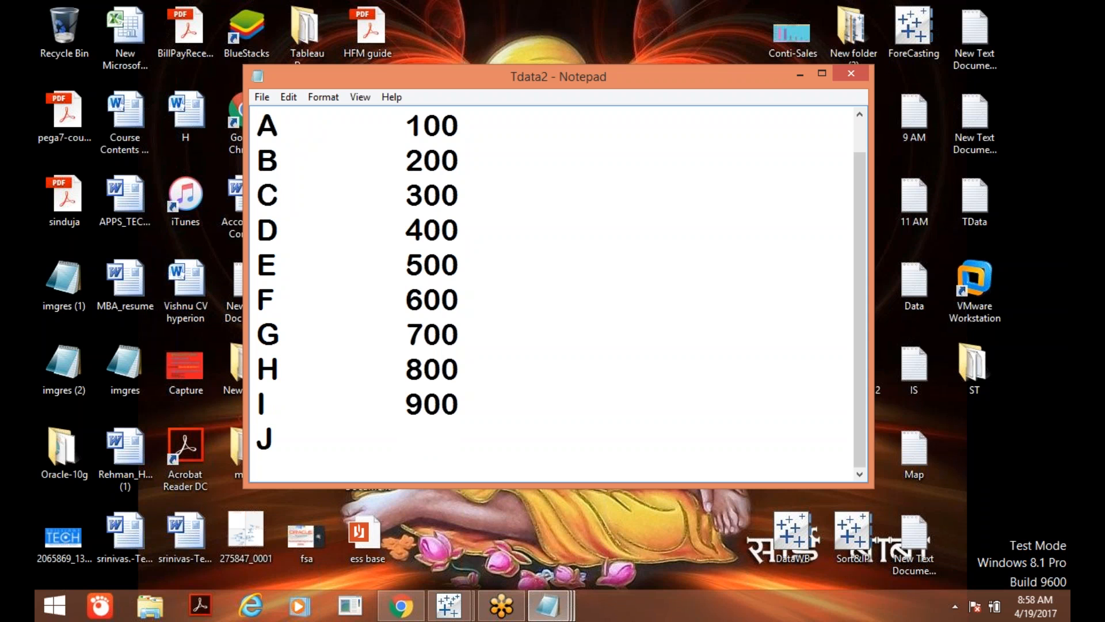
text(1000)
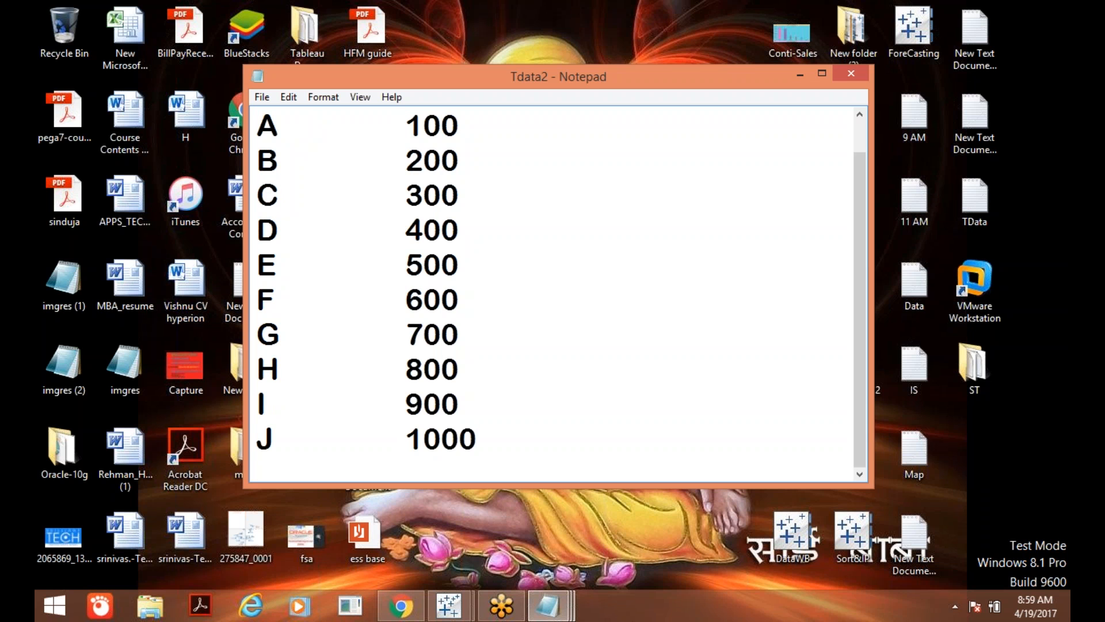
- Save the Tdata2 file and close its Notepad window
click(859, 117)
click(262, 97)
click(298, 152)
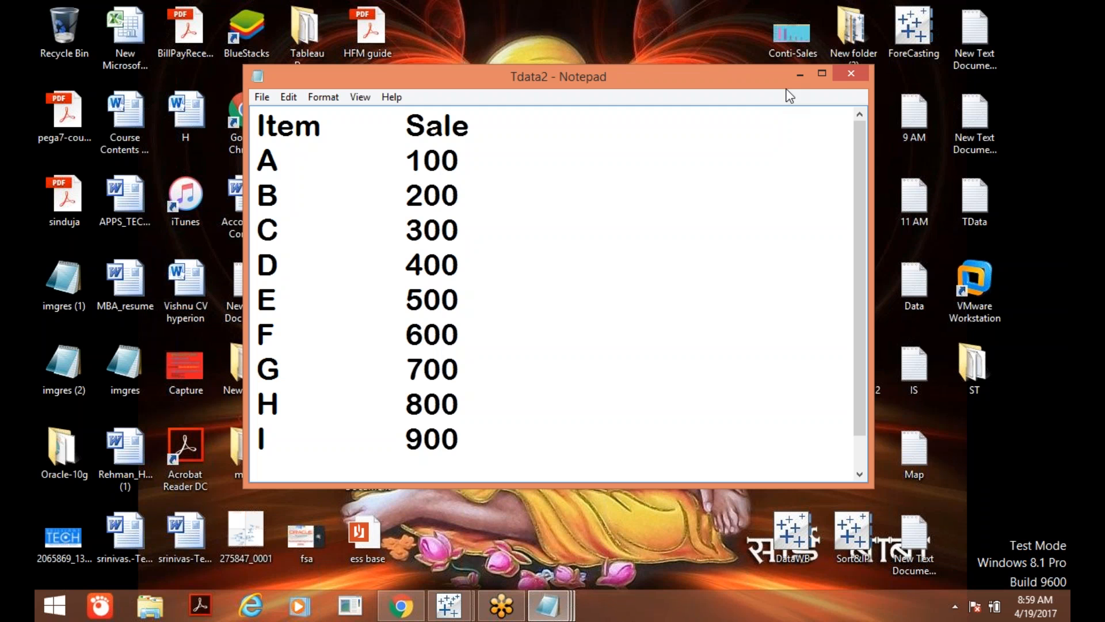
click(851, 76)
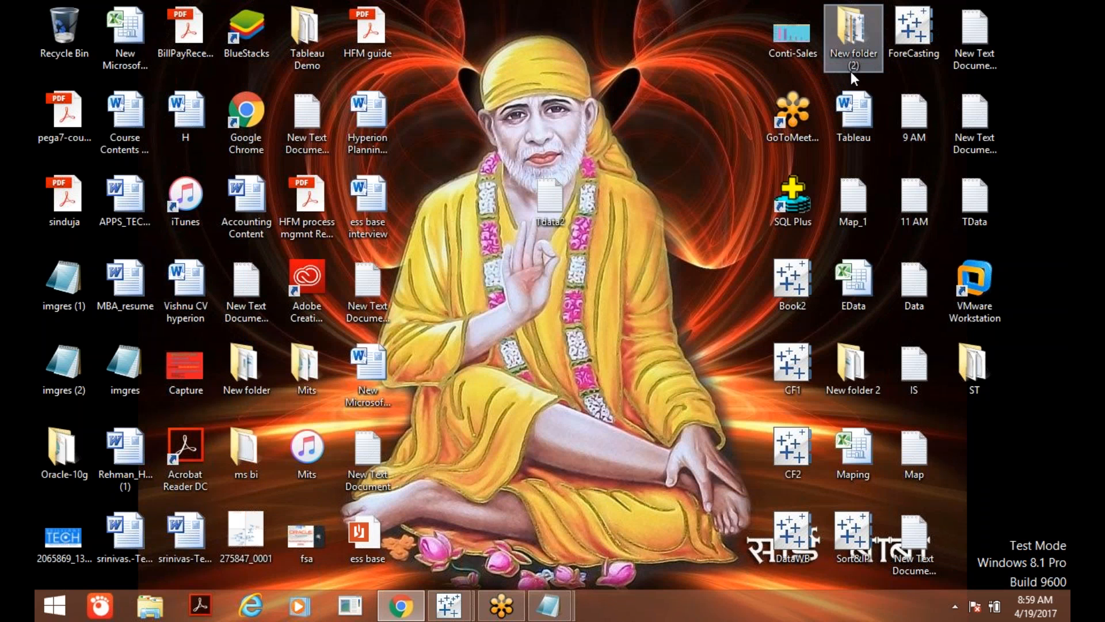
- Switch to Book2 in Tableau and add a text file data source connected to Tdata2.txt
mouse_move(463, 607)
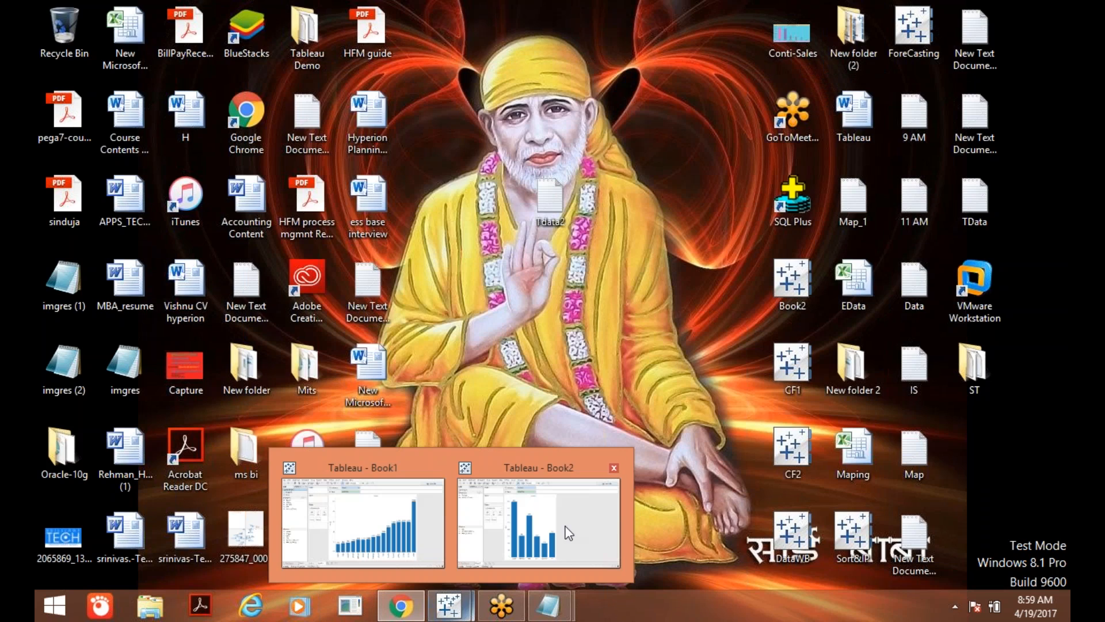
click(584, 522)
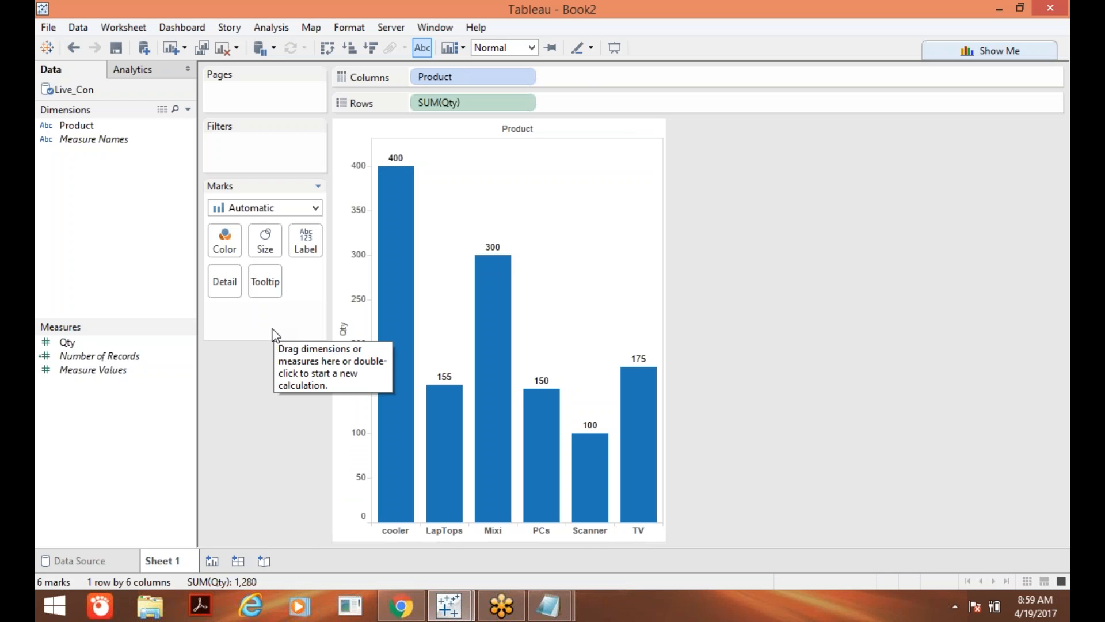
click(144, 48)
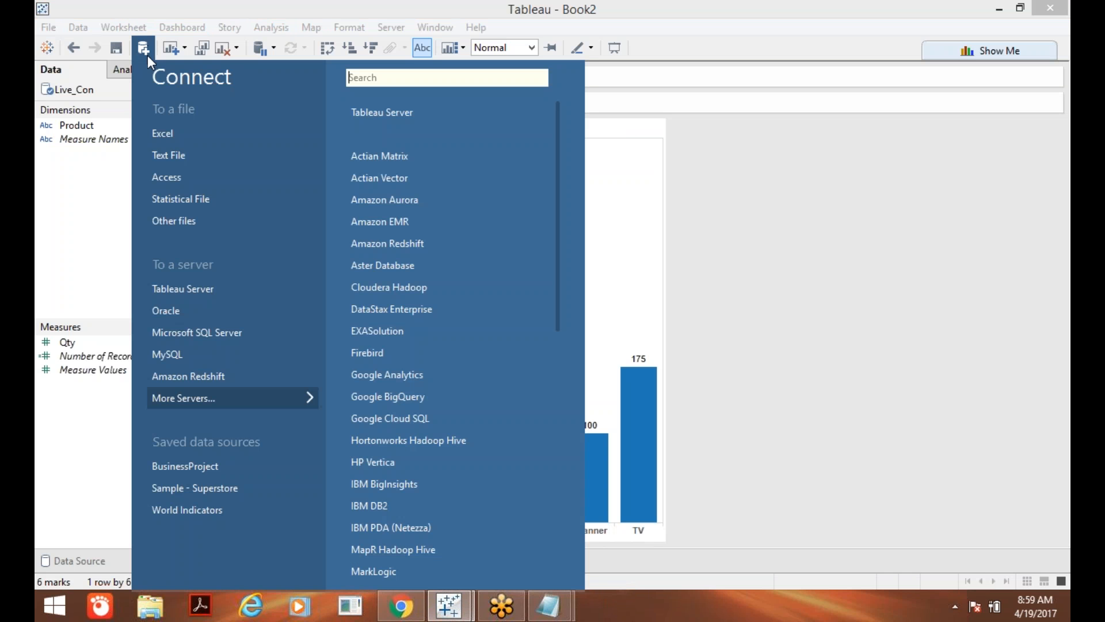
click(240, 155)
text(T)
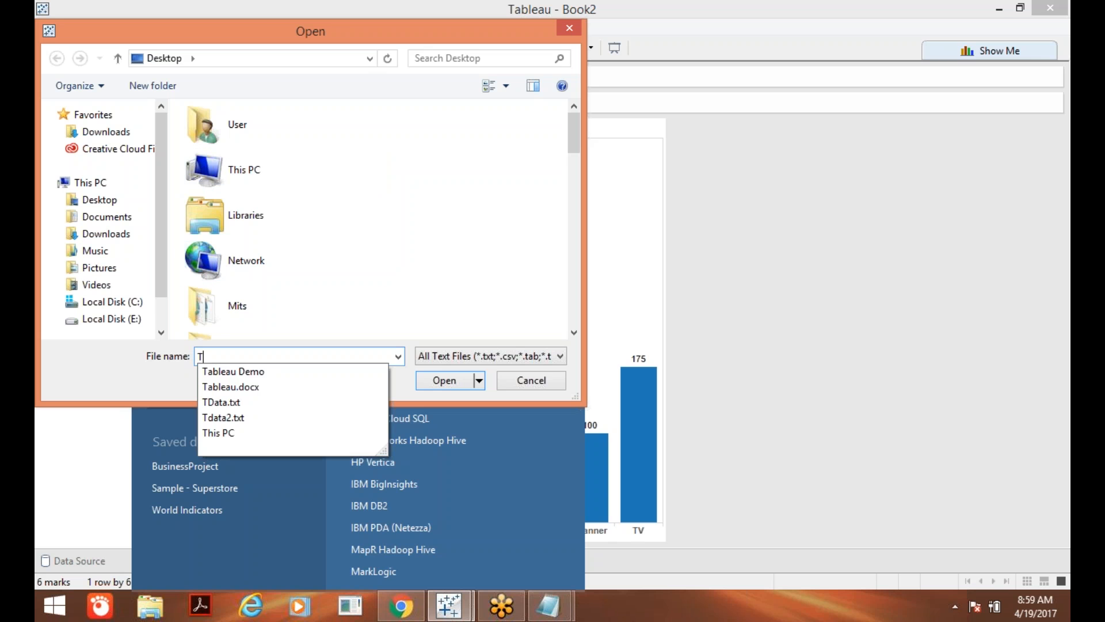
text(D)
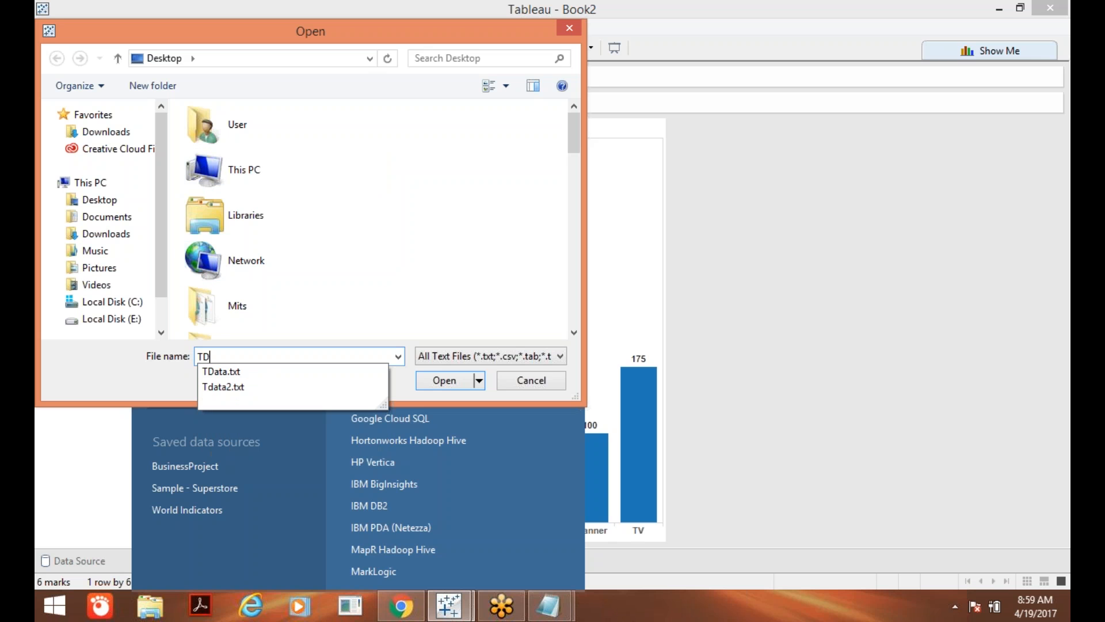
click(239, 388)
click(439, 384)
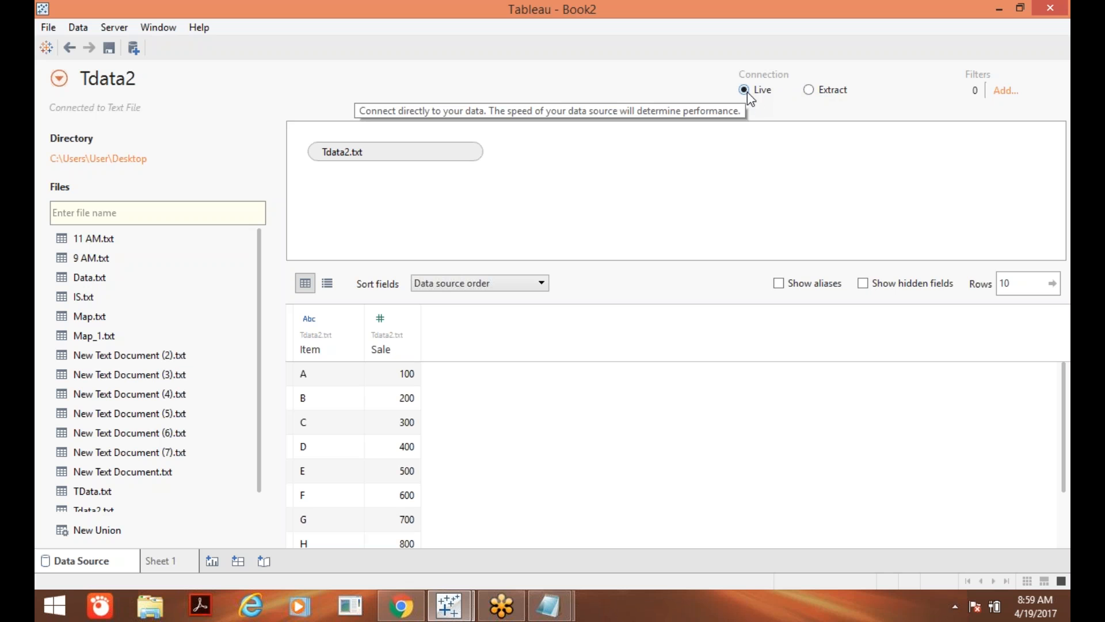
- Set the connection type of the Tdata2 data source to Extract
click(808, 91)
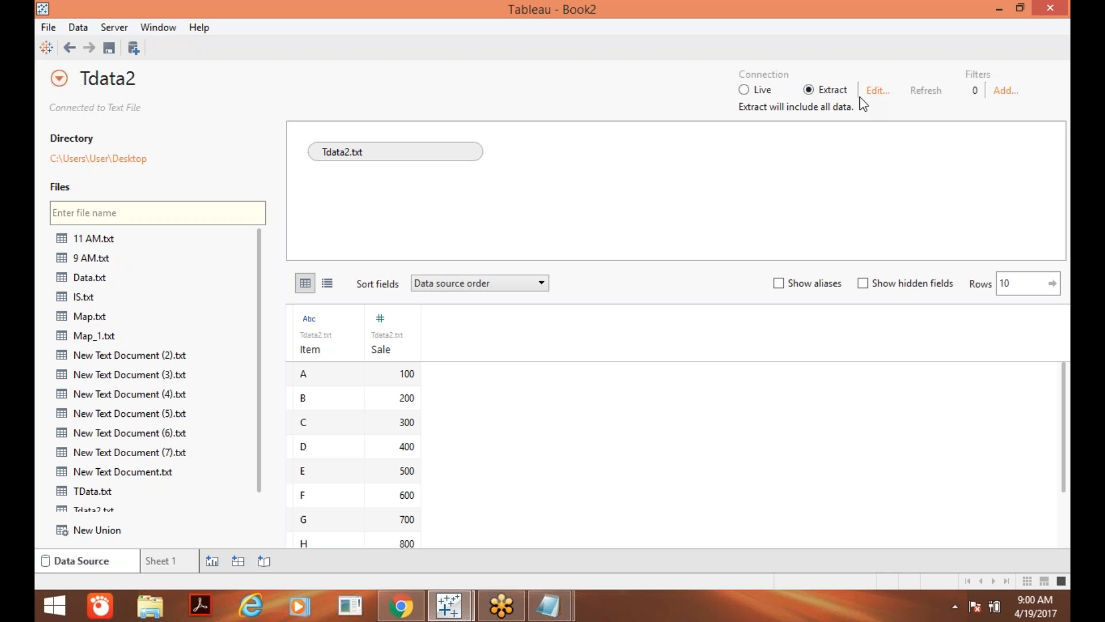
click(745, 90)
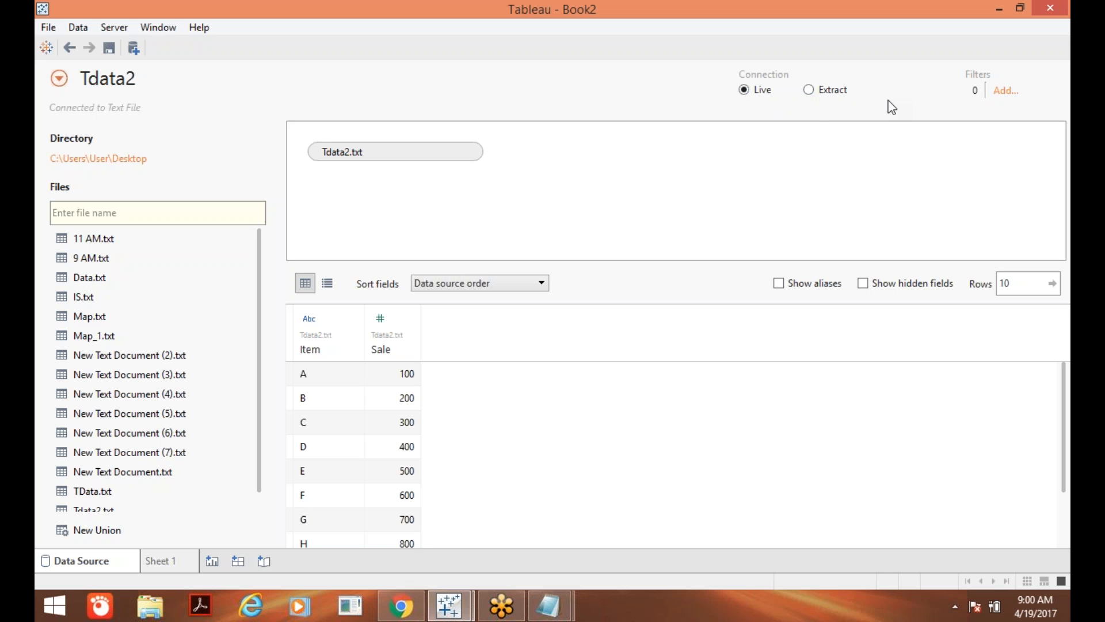
click(808, 90)
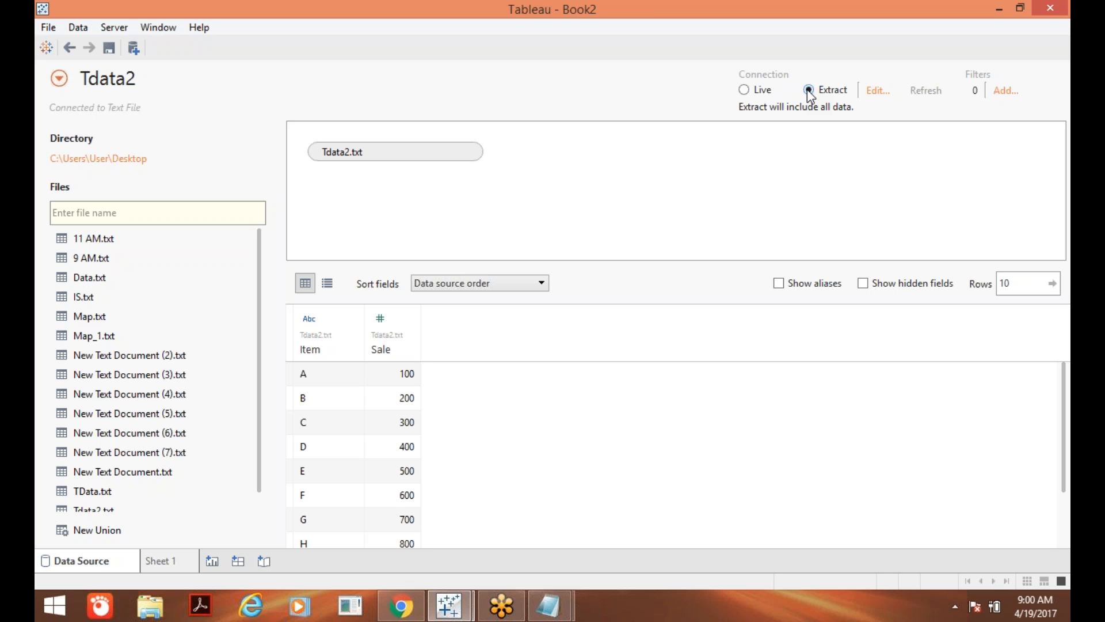
- Add an extract filter on the Item field that keeps six items, including A, B, C, H and I
click(876, 93)
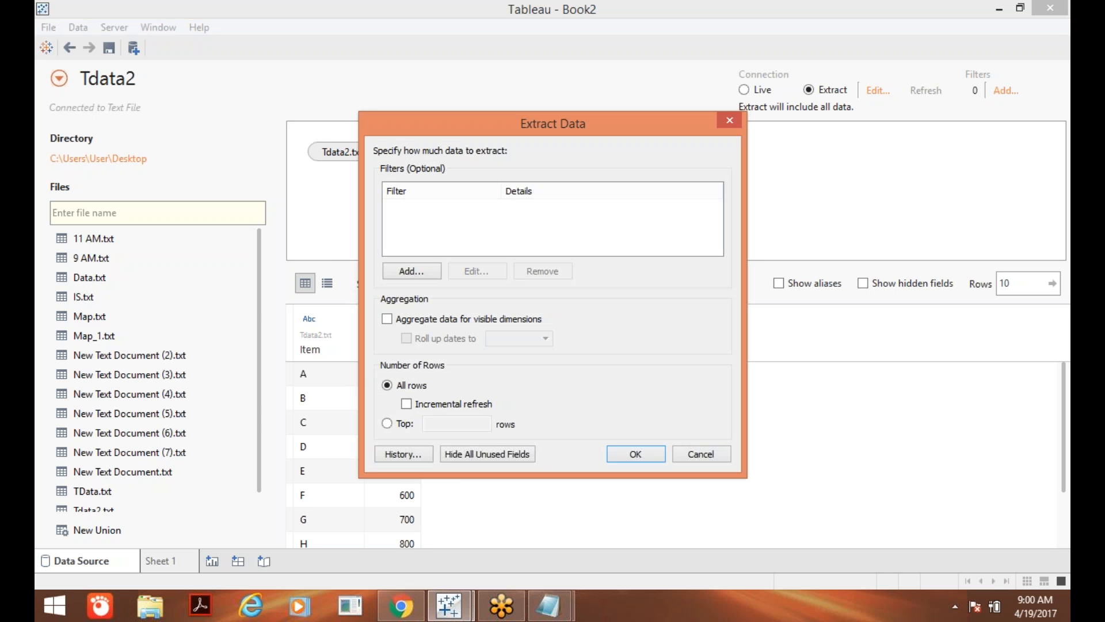
click(416, 269)
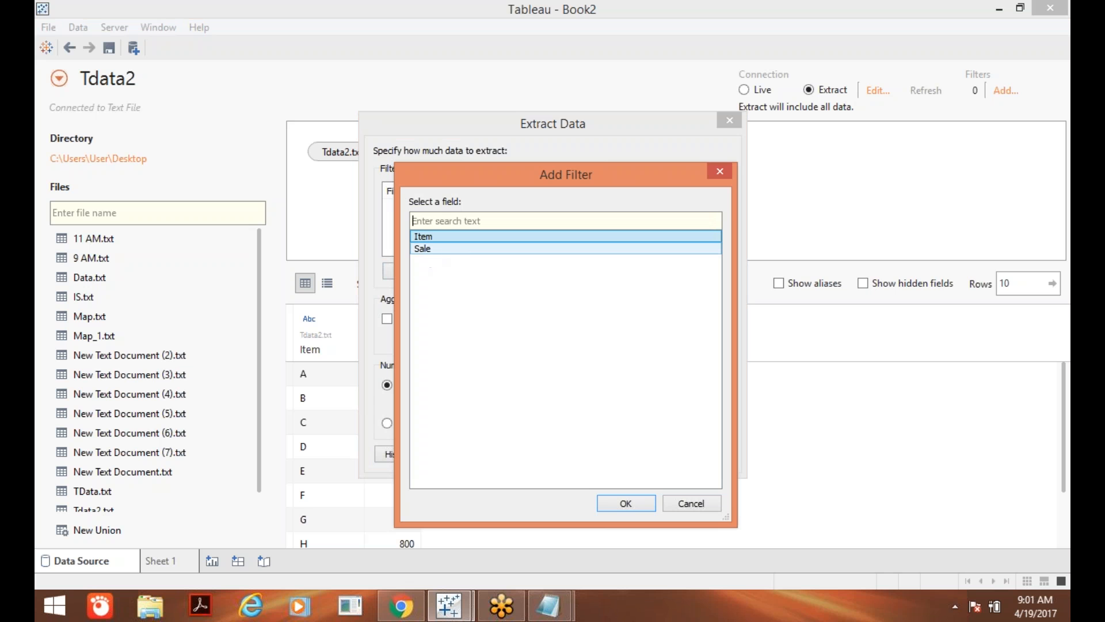
click(624, 502)
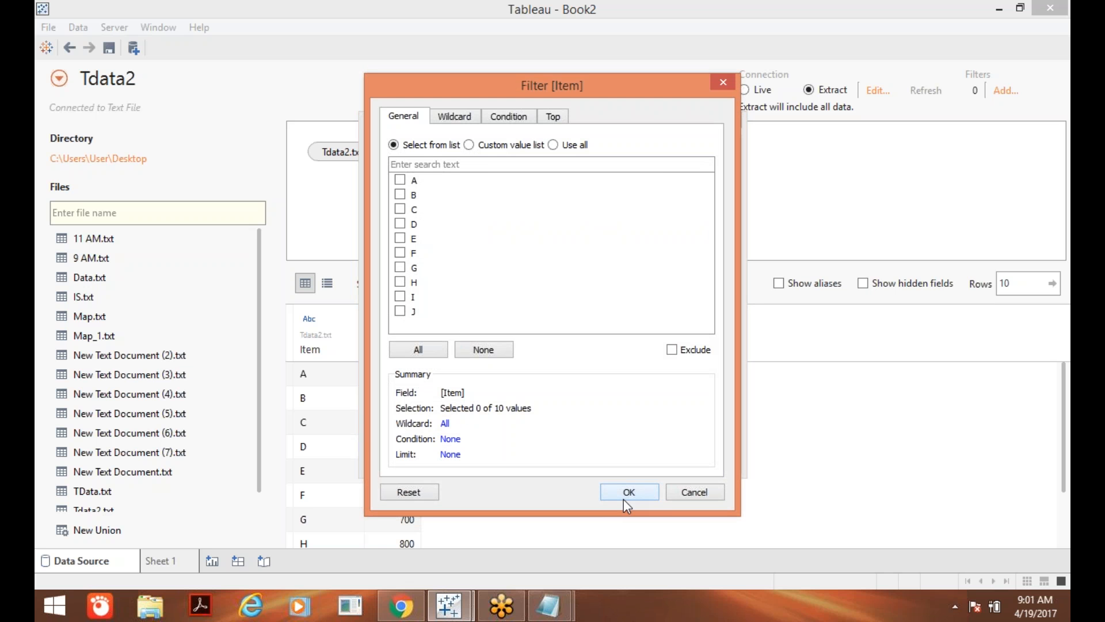
click(400, 180)
click(400, 195)
click(400, 209)
click(401, 282)
click(400, 297)
click(620, 489)
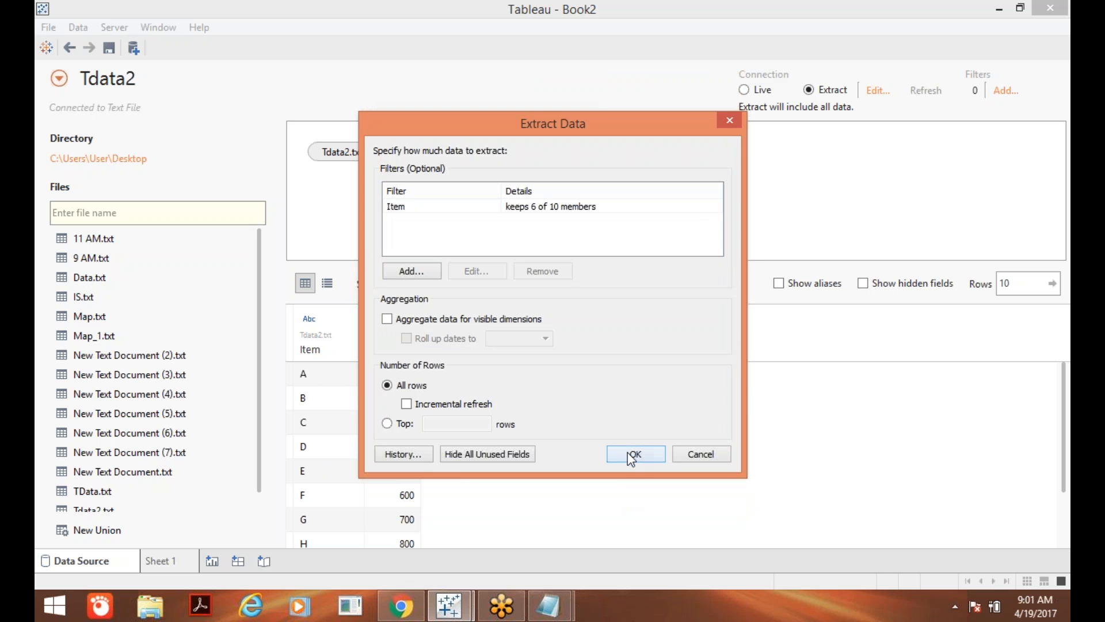
- Apply the Item extract filter and open a new worksheet, saving the extract as Tdata2 in Tableau Data Extract format on the Desktop
click(631, 457)
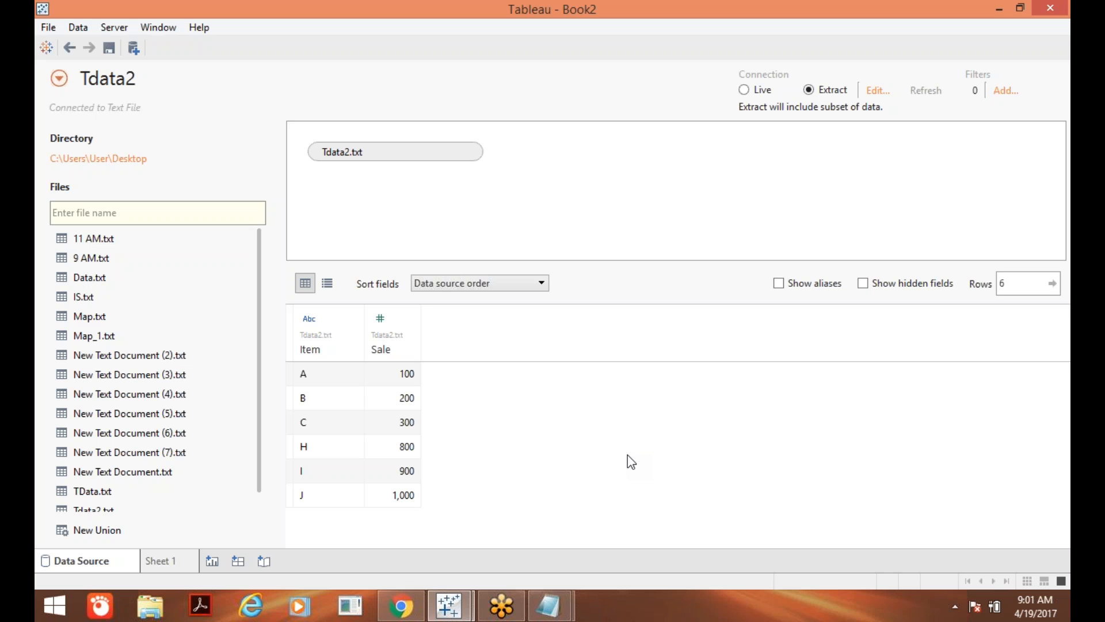
click(219, 563)
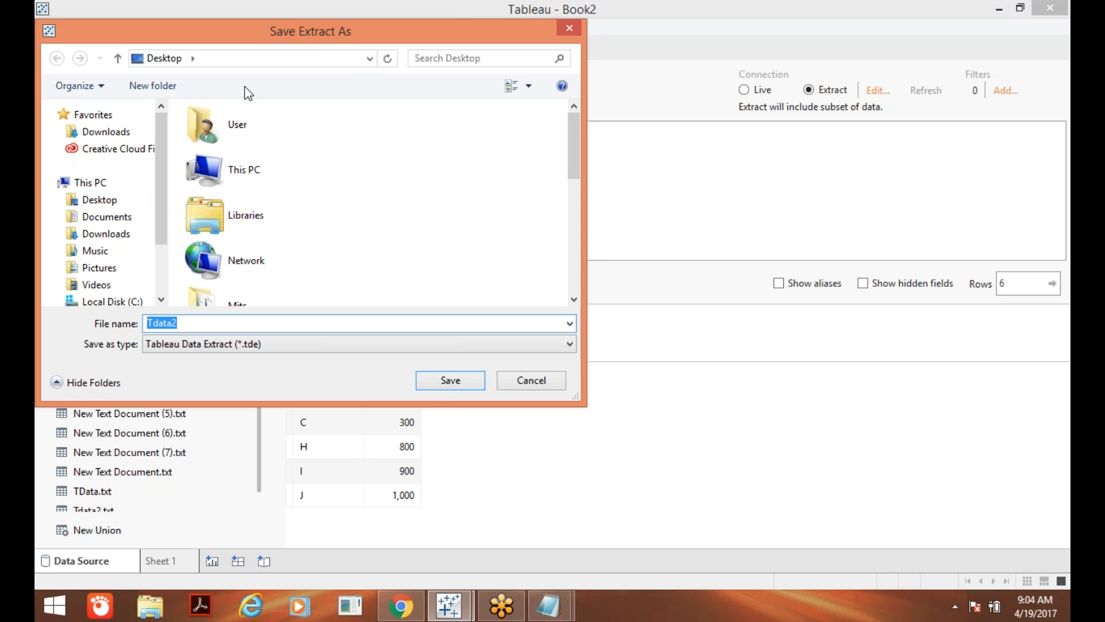
click(449, 381)
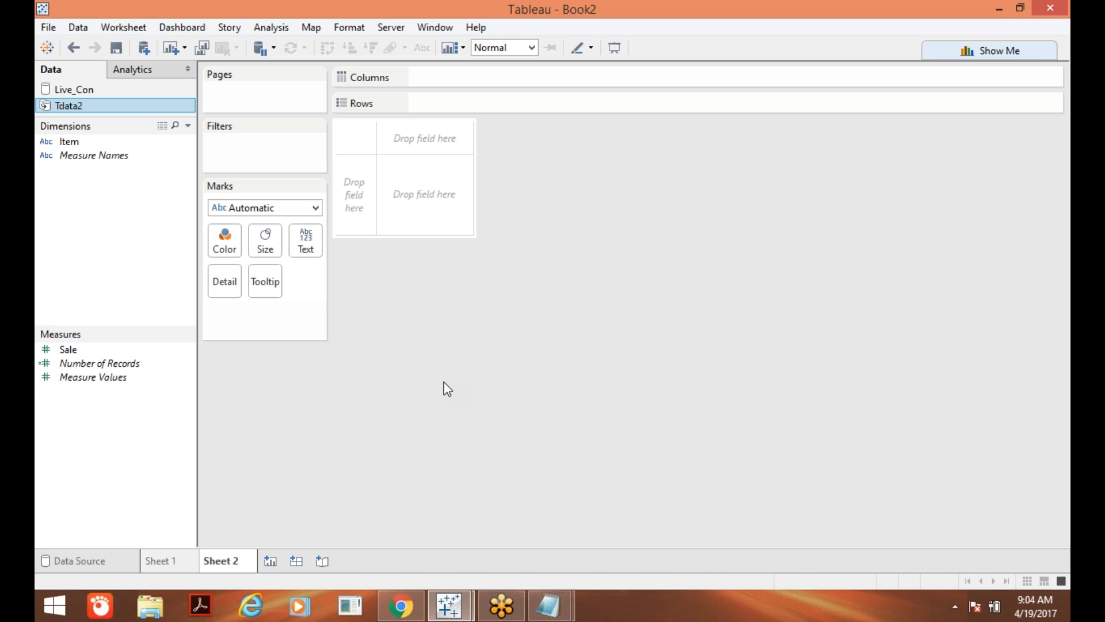
- Switch to the New Text Document (7) notes in Notepad and start a new indented line below "2. Extract"
click(995, 8)
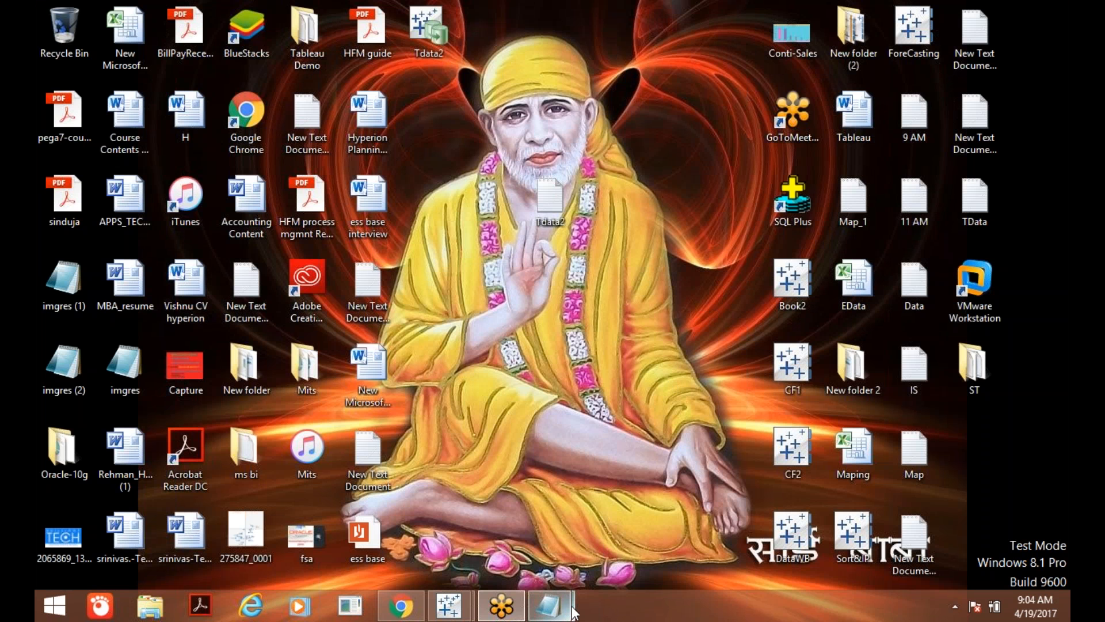
mouse_move(550, 604)
click(495, 560)
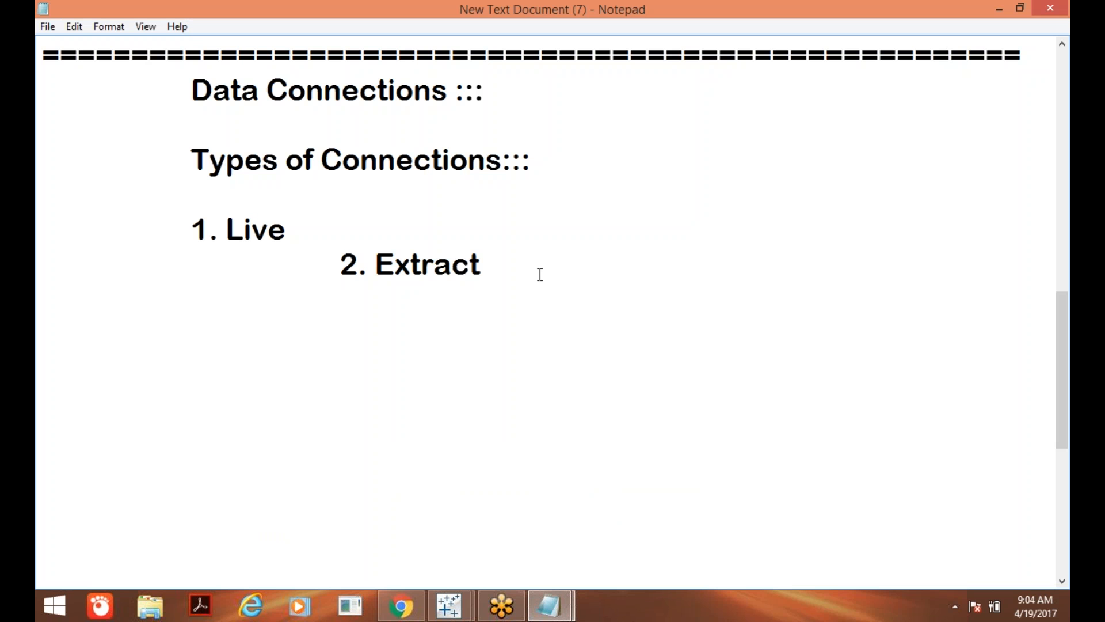
key(Return)
key(Tab)
text(mE)
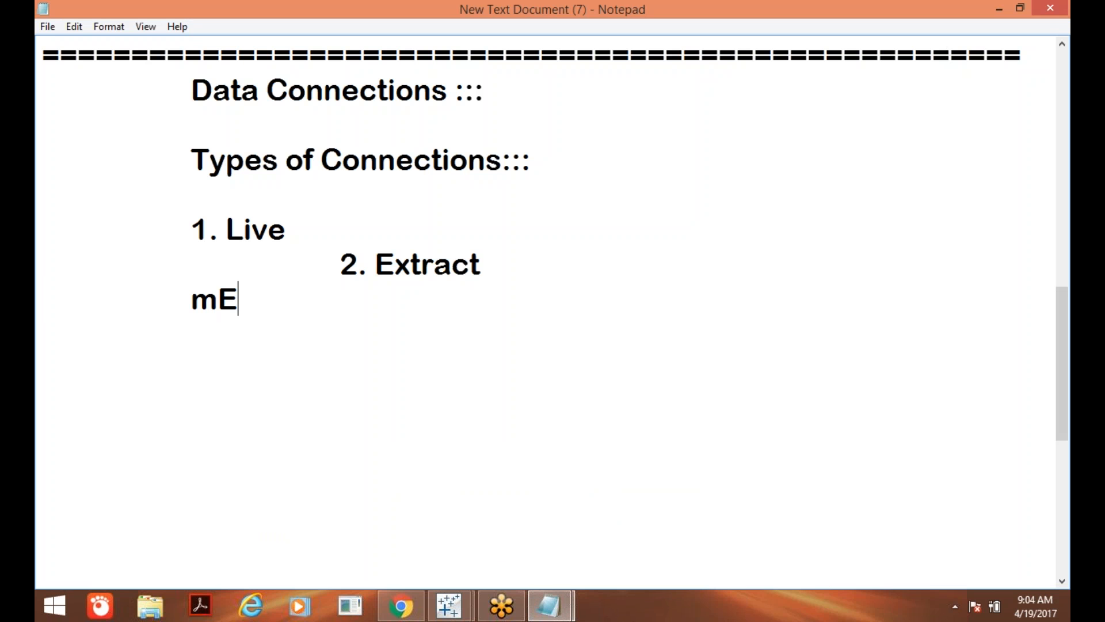
text(CHANIS)
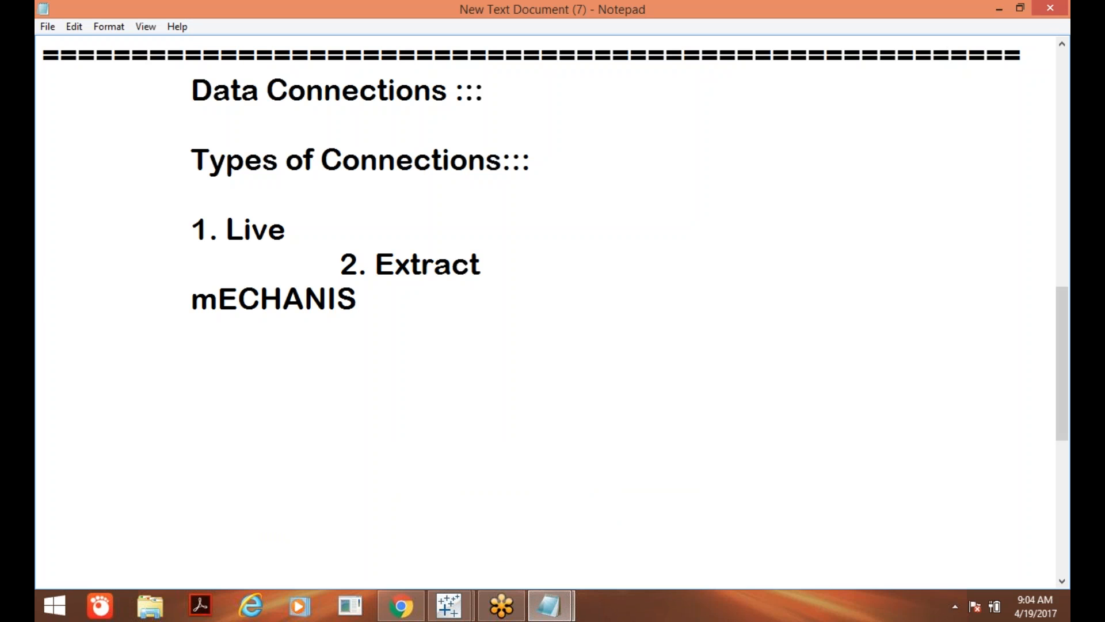
key(BackSpace)
key(BackSpace)
key(BackSpace)
key(BackSpace)
key(BackSpace)
key(BackSpace)
key(BackSpace)
key(BackSpace)
- Write the heading "Mechanism:::" on the new line below "2. Extract" and begin an indented line under it
text(Me)
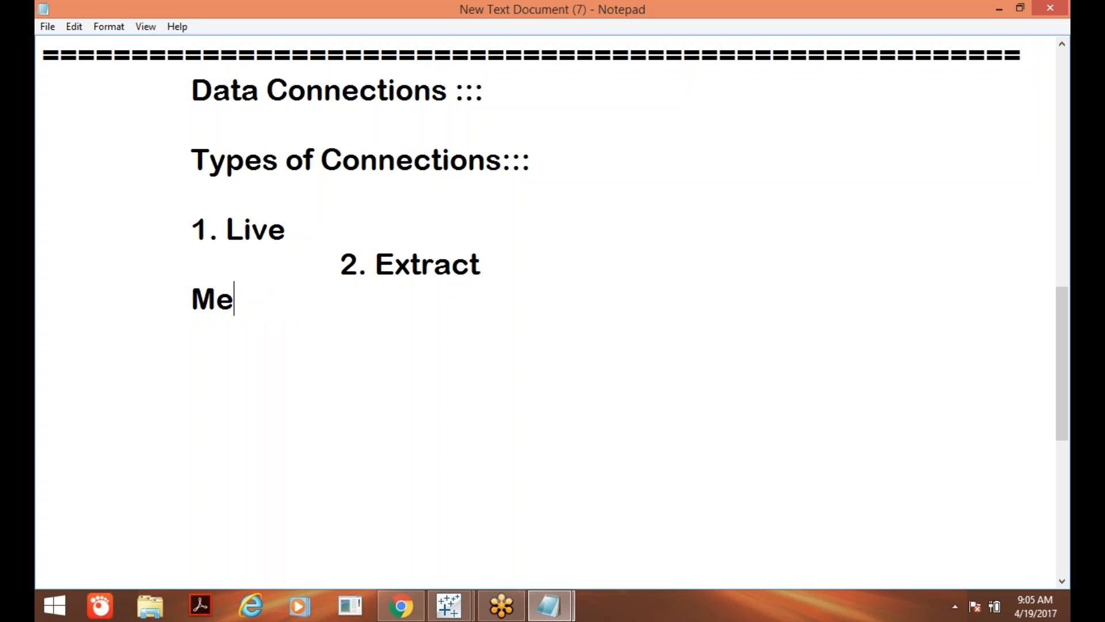
text(chanis)
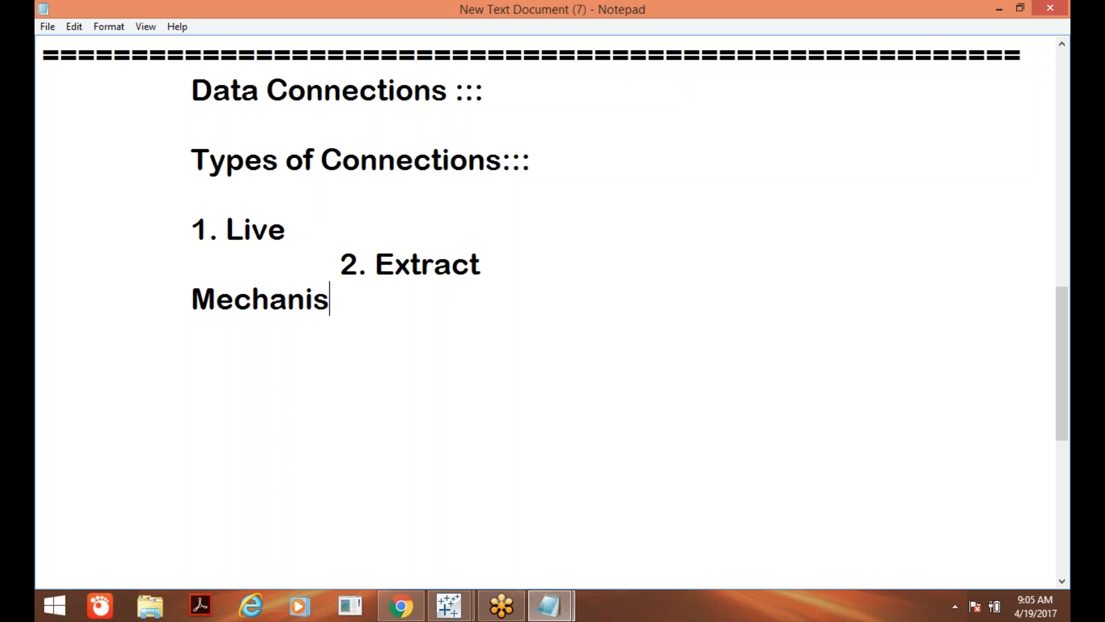
text(m:::)
key(Return)
key(Tab)
key(Tab)
- Remove the extra indentation before "2. Extract" to align it with "1. Live"
click(328, 257)
key(BackSpace)
key(BackSpace)
- Add list number "1." below the Mechanism heading and complete the heading with "TDE(Tableau Data Engine)"
click(461, 306)
key(Return)
key(Tab)
text(1.)
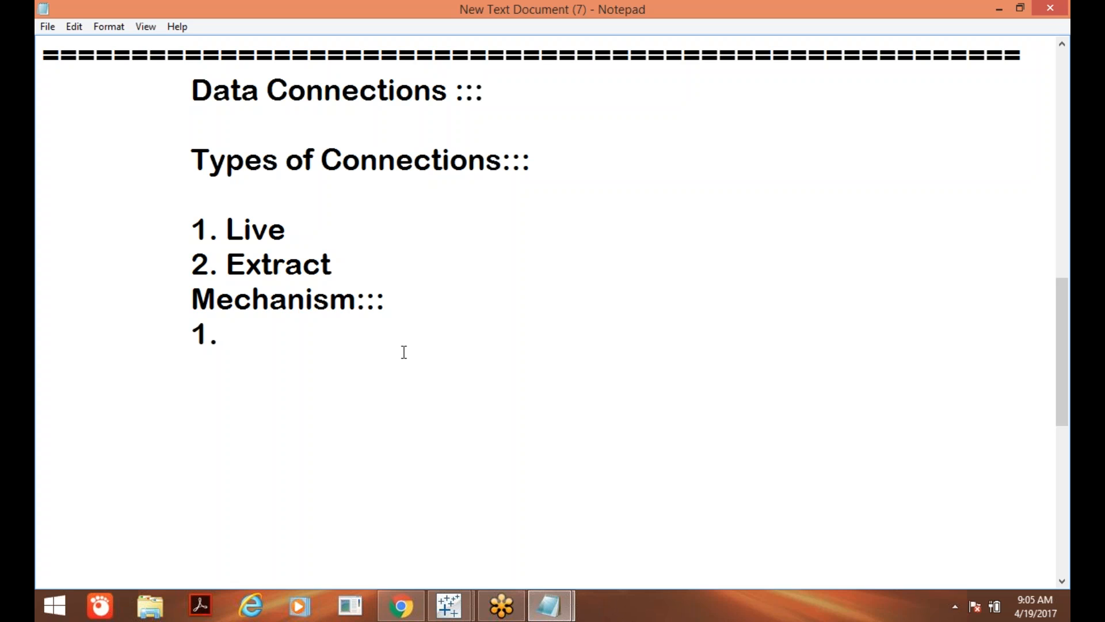
click(462, 318)
text(TDE)
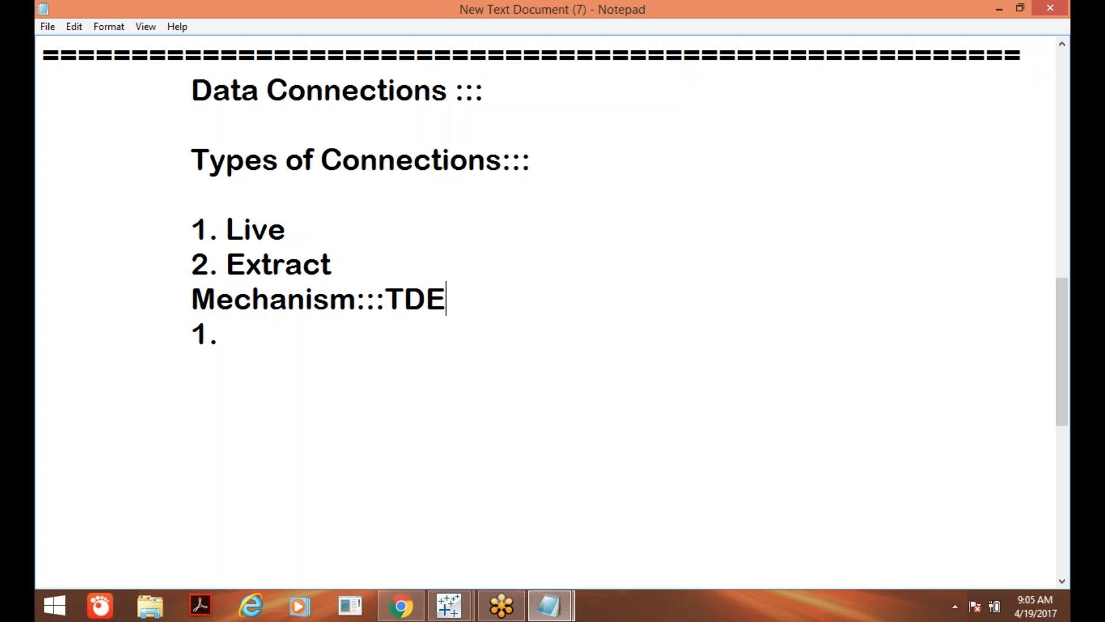
text((Tableau Data )
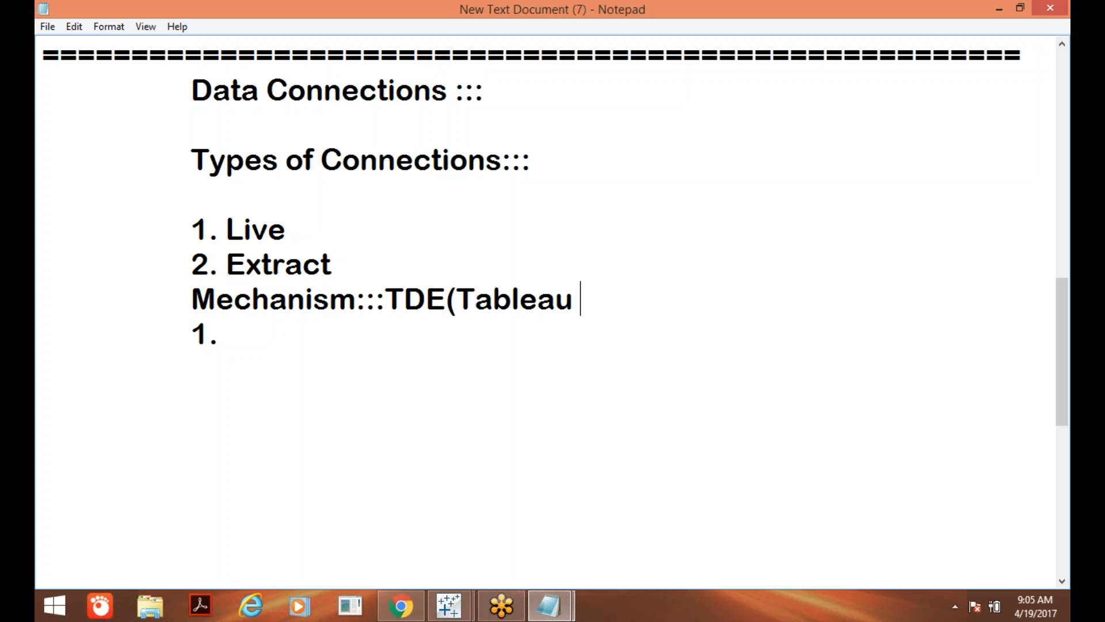
text(E)
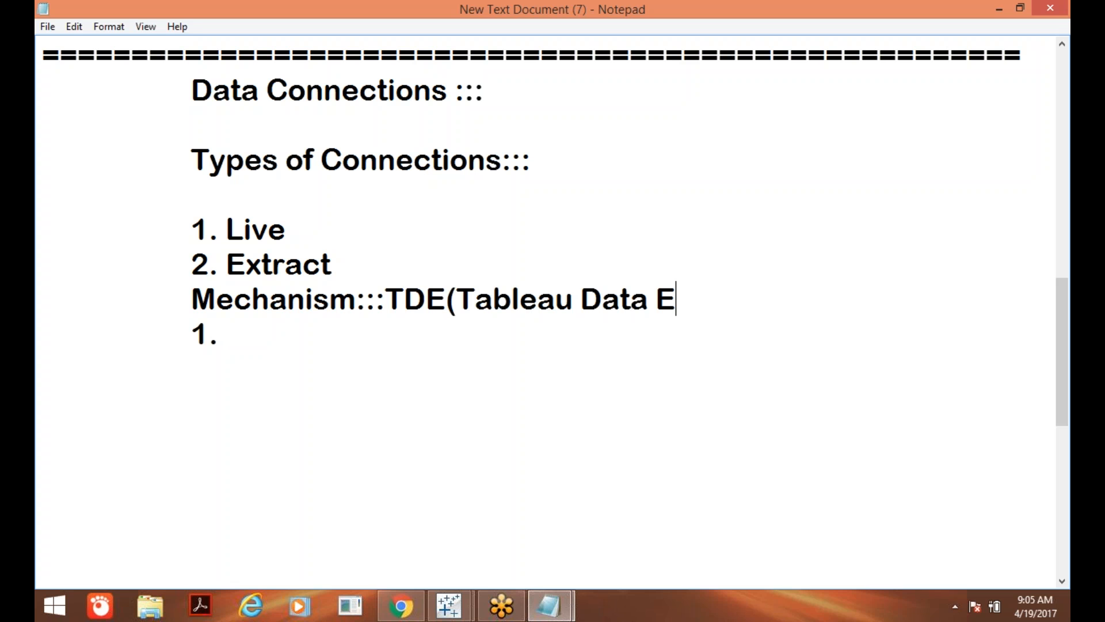
text(ngine))
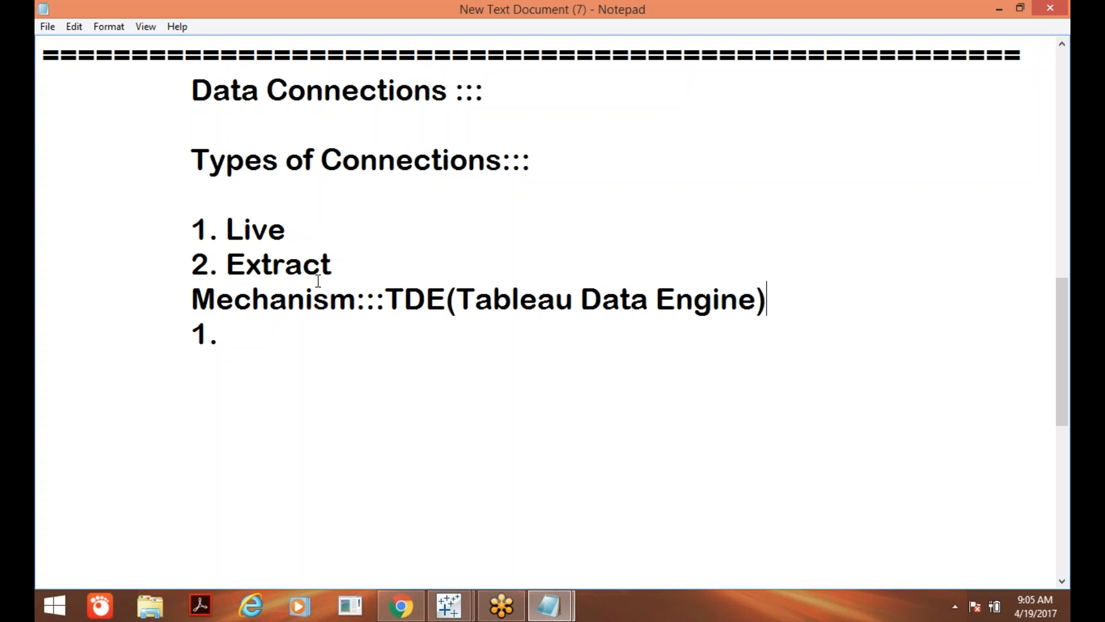
- Write "TDE will take Snapshot of Entire Data." as point 1 under the Mechanism heading
click(262, 333)
text(TDE wil)
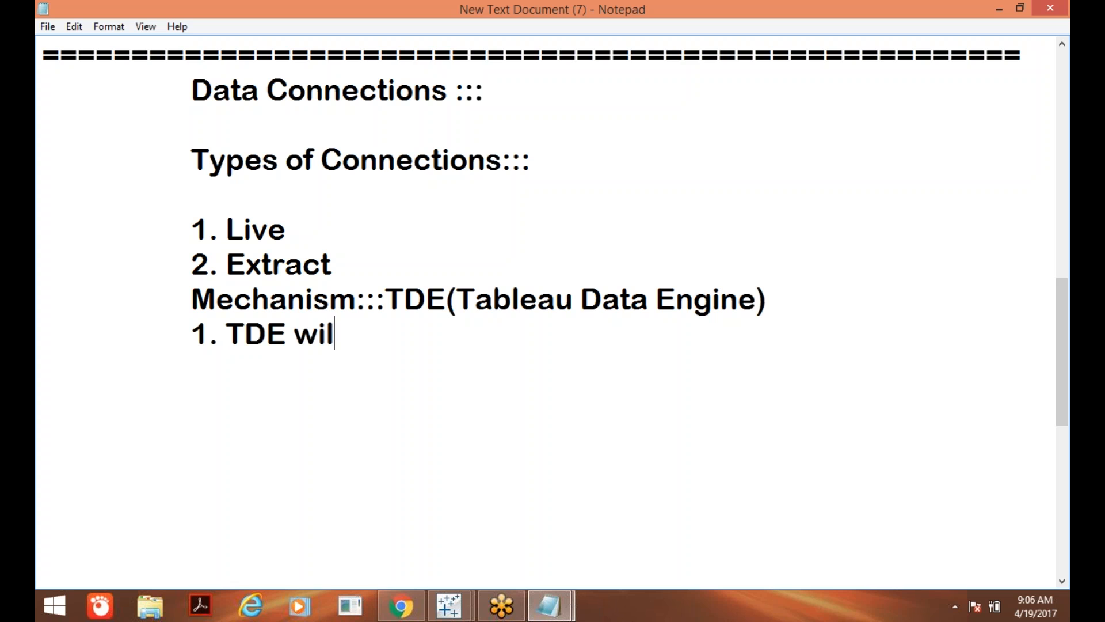
text(l take )
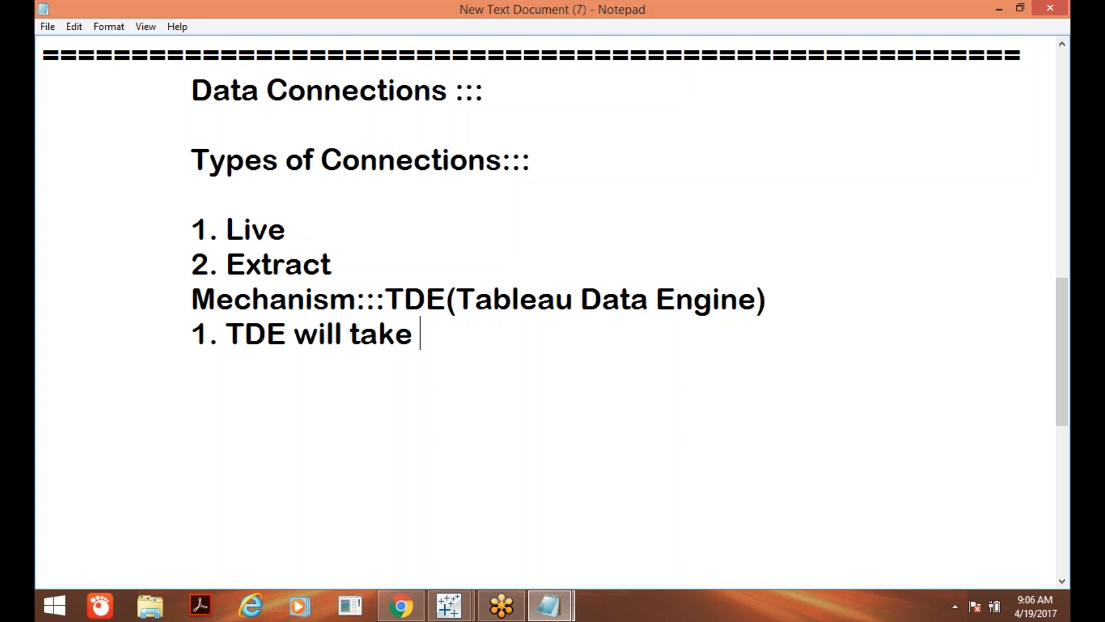
text(Snapsho)
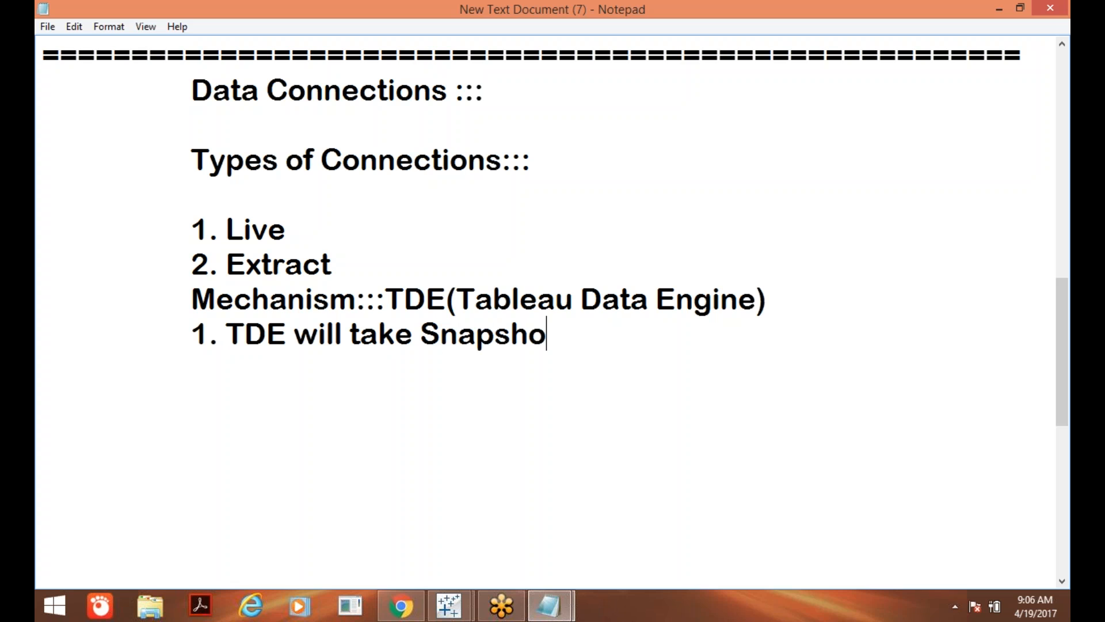
text(t of )
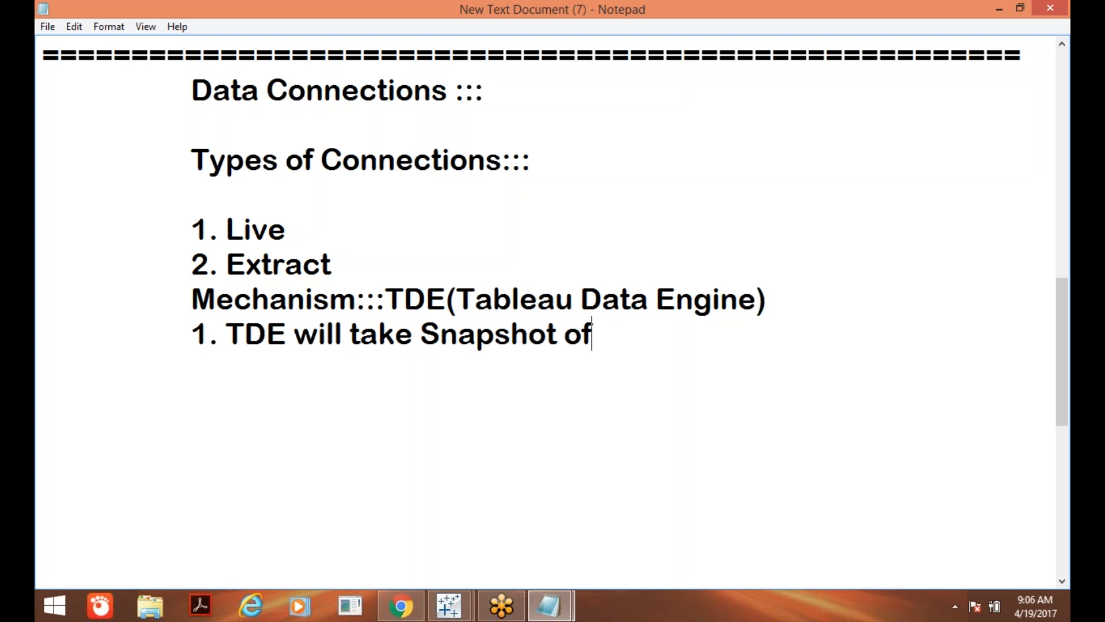
text(Entire Data.)
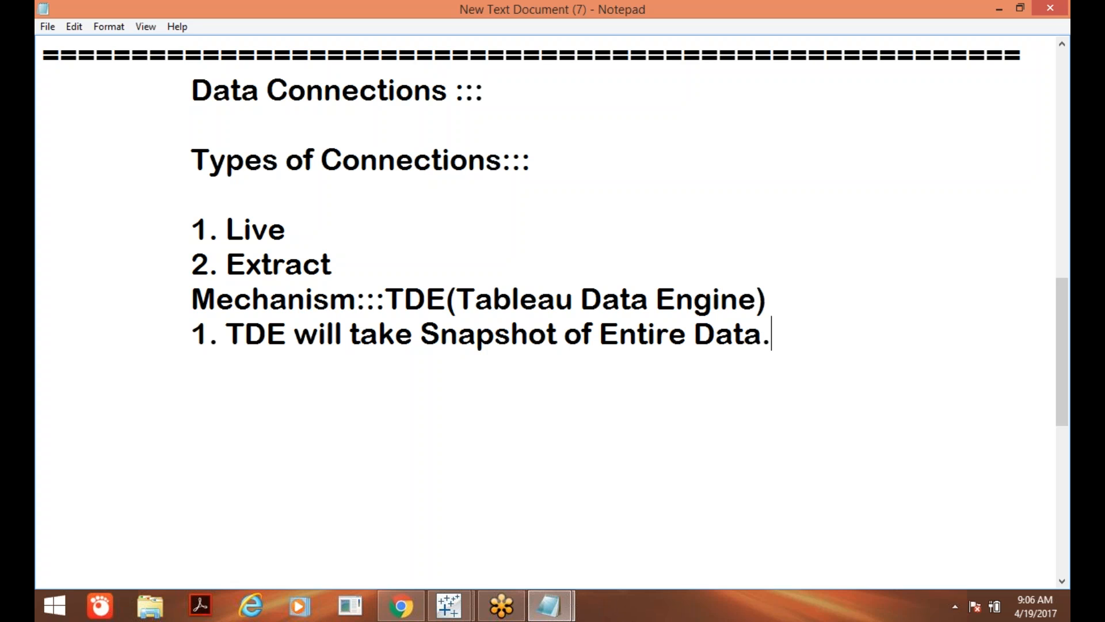
- Add point 2 to the notes: "TDE will Compress the data from 3% to 12% of original size."
key(Return)
key(Tab)
text(2. TD)
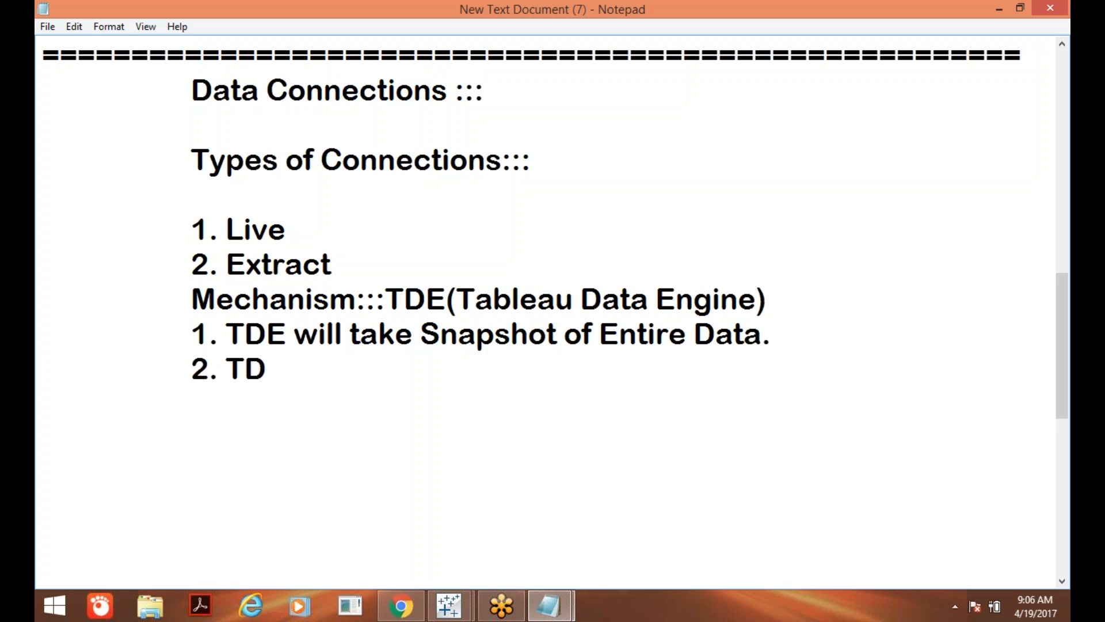
text(E will Com)
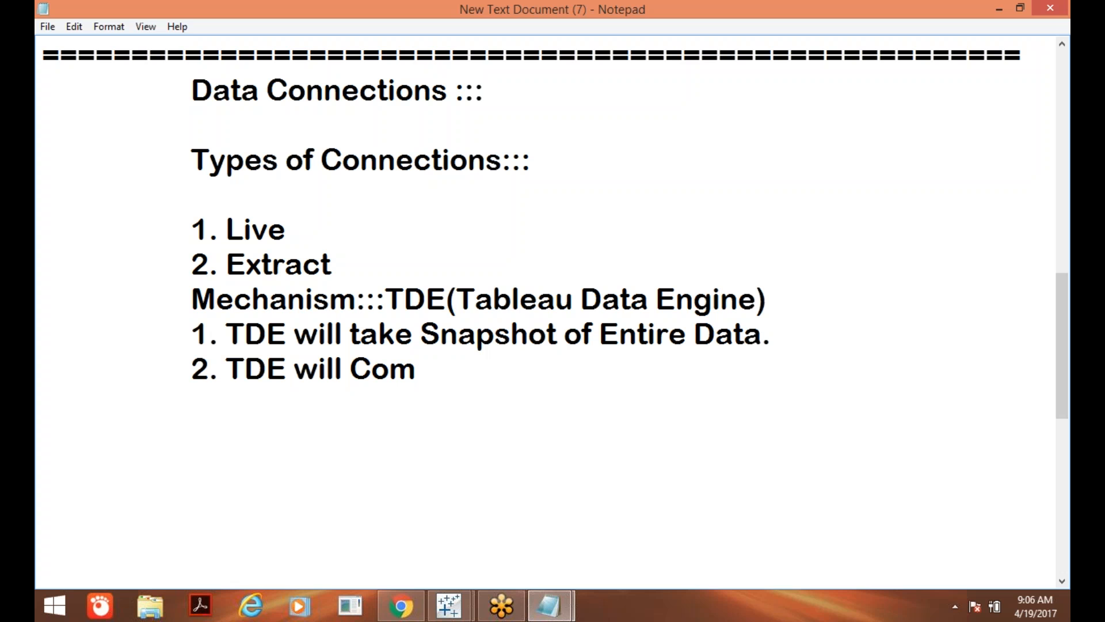
text(press tda)
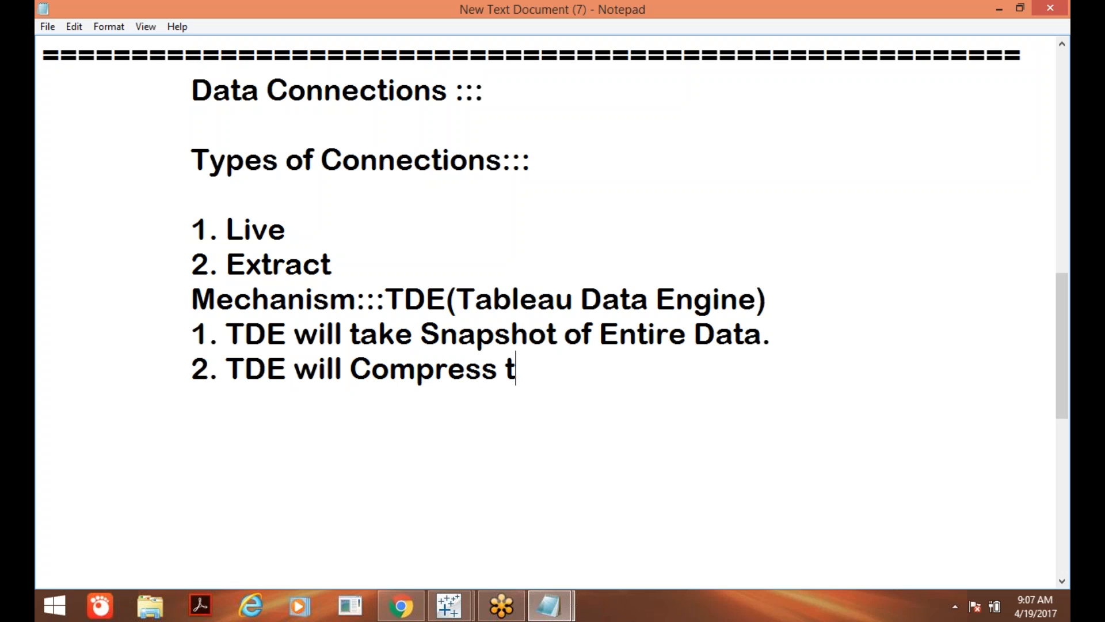
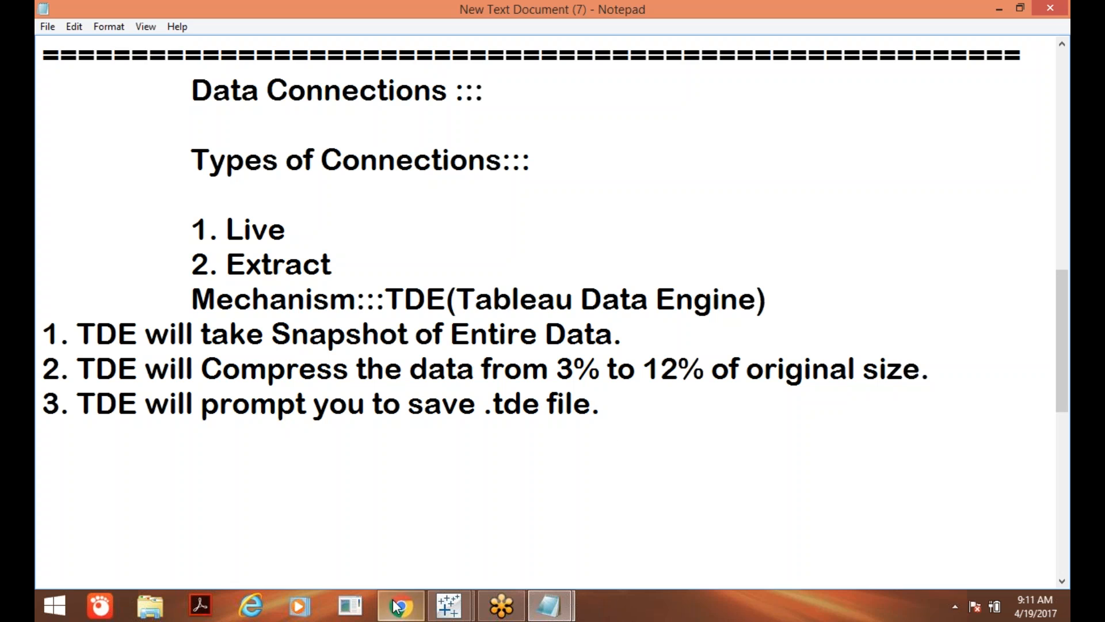
- Switch to Book2 in Tableau, rename the Tdata2 data source as EXtract_Con, and return to Sheet 2
mouse_move(453, 610)
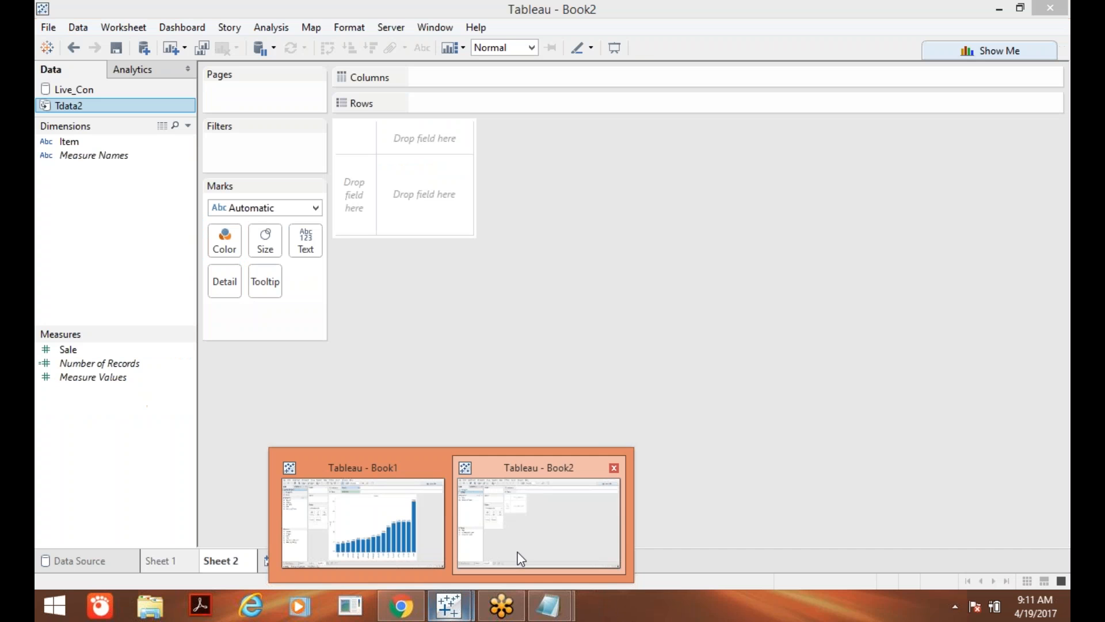
click(518, 558)
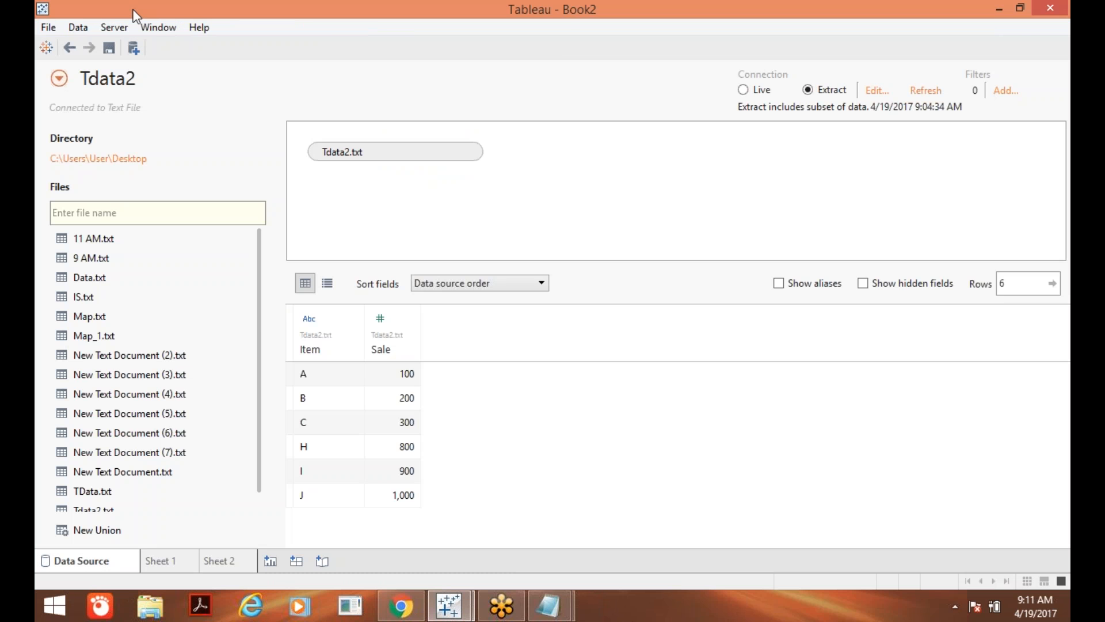
click(175, 85)
text(Ec)
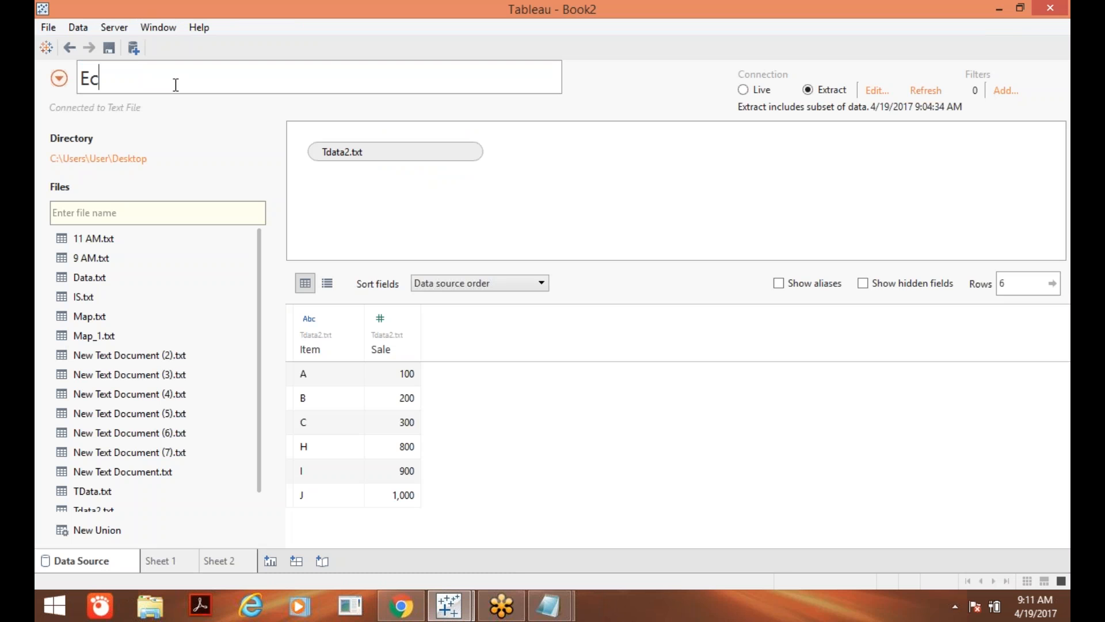
key(BackSpace)
text(Xtr)
key(BackSpace)
text(tract_Con)
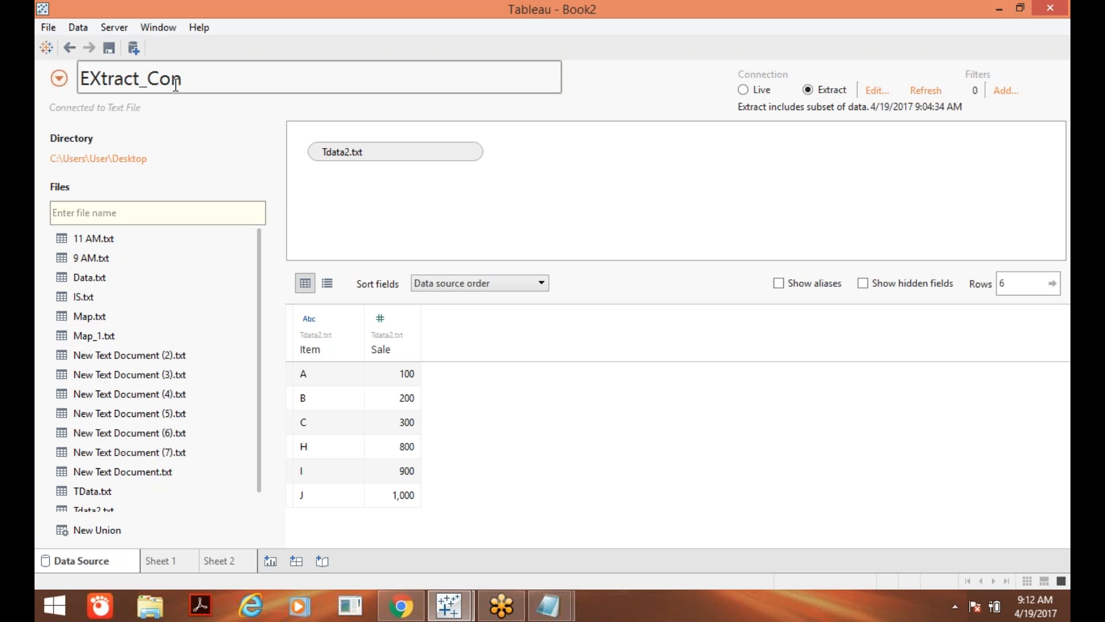
key(Return)
click(229, 553)
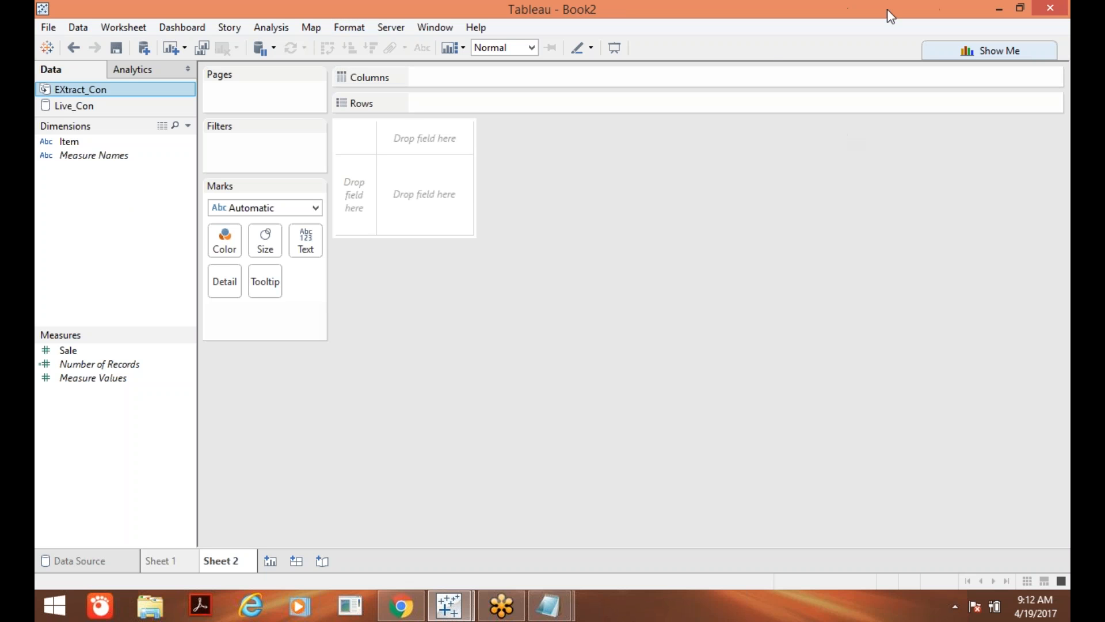
- Sketch a database cylinder over the blank area of Sheet 2, with two overlapping cylinders linked by an arrow below it
click(862, 20)
mouse_move(487, 325)
mouse_down()
mouse_move(537, 311)
mouse_move(551, 326)
mouse_move(491, 369)
mouse_up()
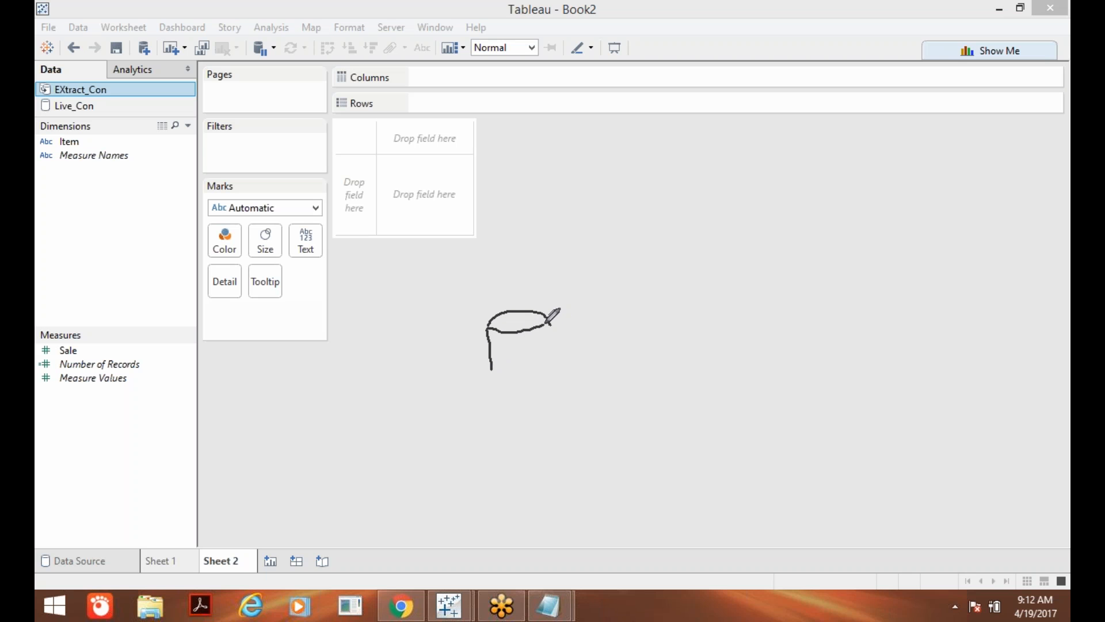
mouse_move(550, 323)
mouse_down()
mouse_move(545, 369)
mouse_move(517, 381)
mouse_move(542, 367)
mouse_up()
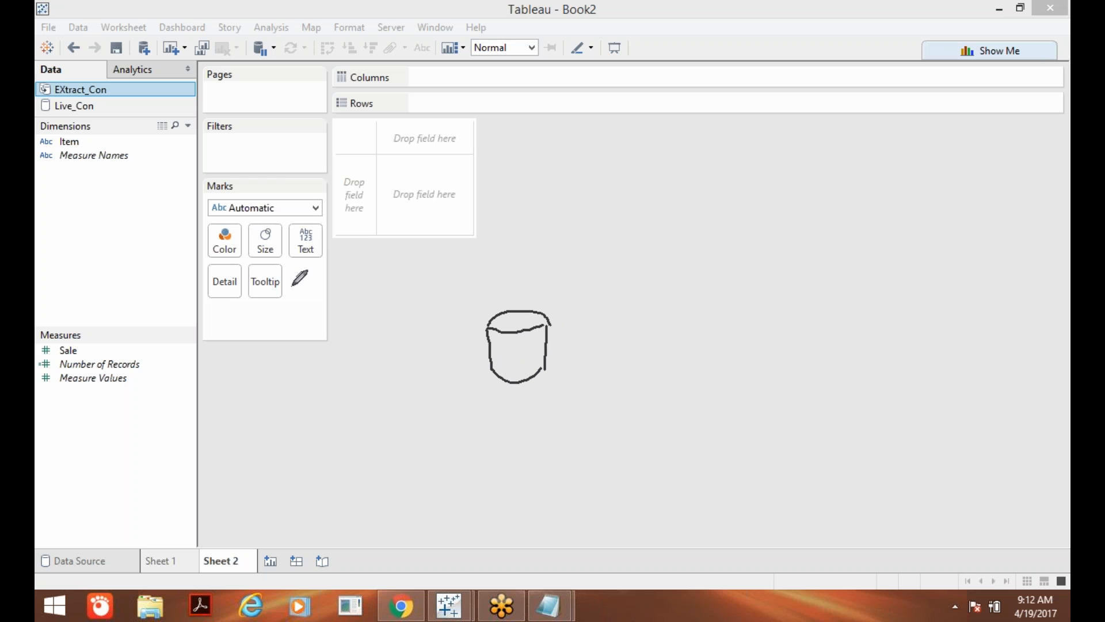
mouse_move(495, 448)
mouse_down()
mouse_move(519, 429)
mouse_move(556, 443)
mouse_move(541, 451)
mouse_move(556, 443)
mouse_move(496, 478)
mouse_move(499, 489)
mouse_up()
drag(556, 443, 565, 488)
mouse_move(497, 486)
mouse_down()
mouse_move(527, 501)
mouse_move(561, 490)
mouse_move(546, 475)
mouse_move(604, 472)
mouse_move(554, 495)
mouse_move(546, 525)
mouse_up()
mouse_move(602, 471)
mouse_down()
mouse_move(605, 526)
mouse_move(553, 535)
mouse_move(604, 526)
mouse_up()
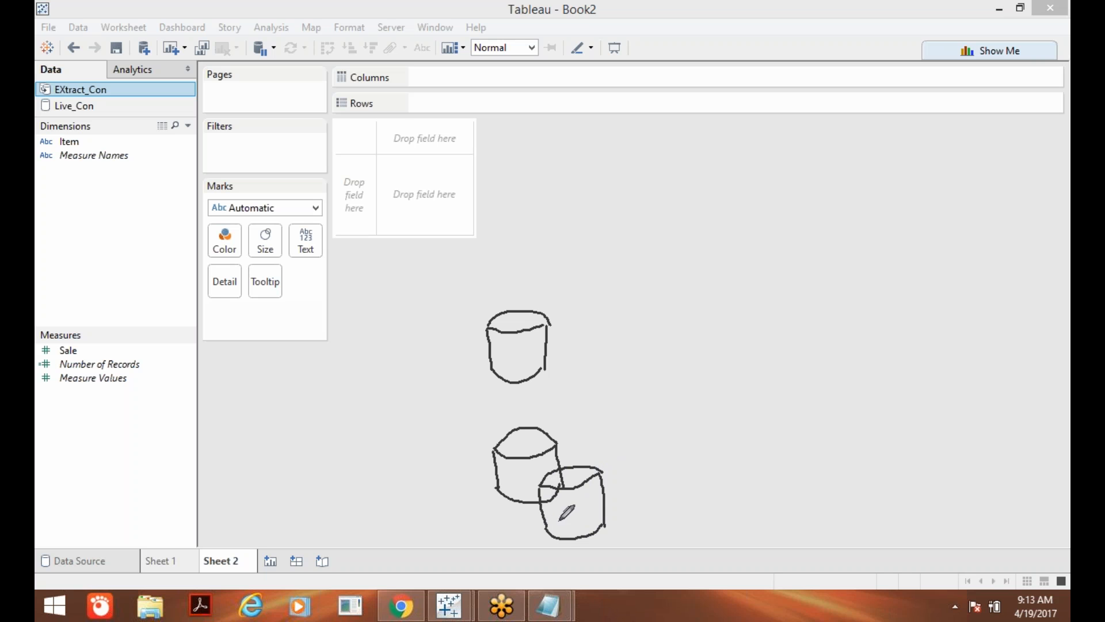
mouse_move(520, 480)
mouse_down()
mouse_move(552, 503)
mouse_move(578, 501)
mouse_move(570, 512)
mouse_up()
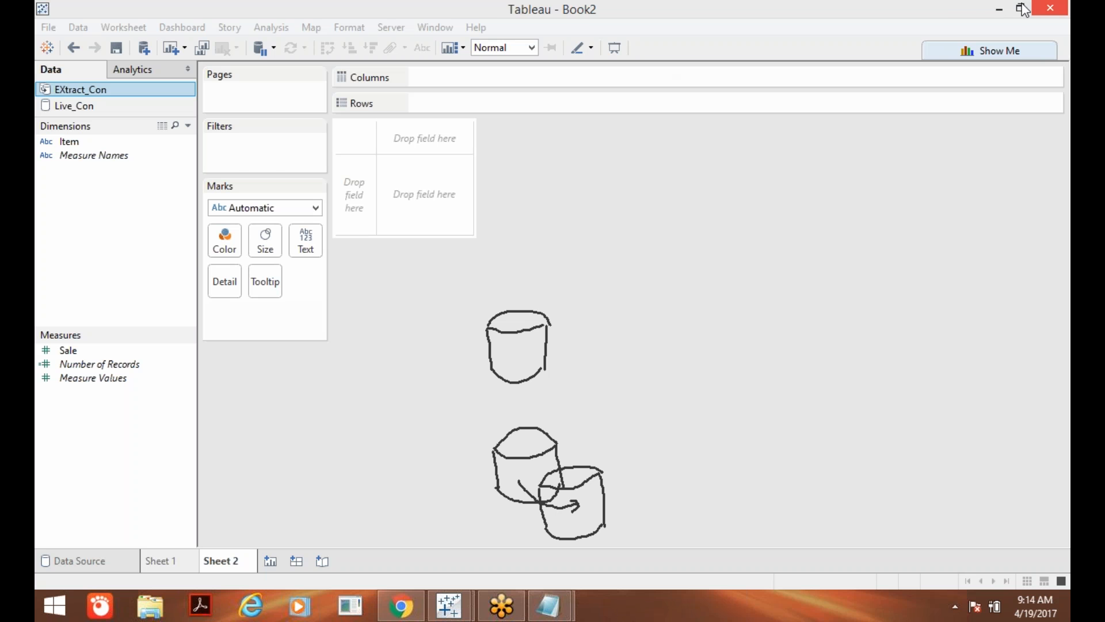
- Minimize Tableau, move the Tdata2 extract file beneath the Tdata2 text file on the desktop, and view its file details
click(999, 8)
click(999, 8)
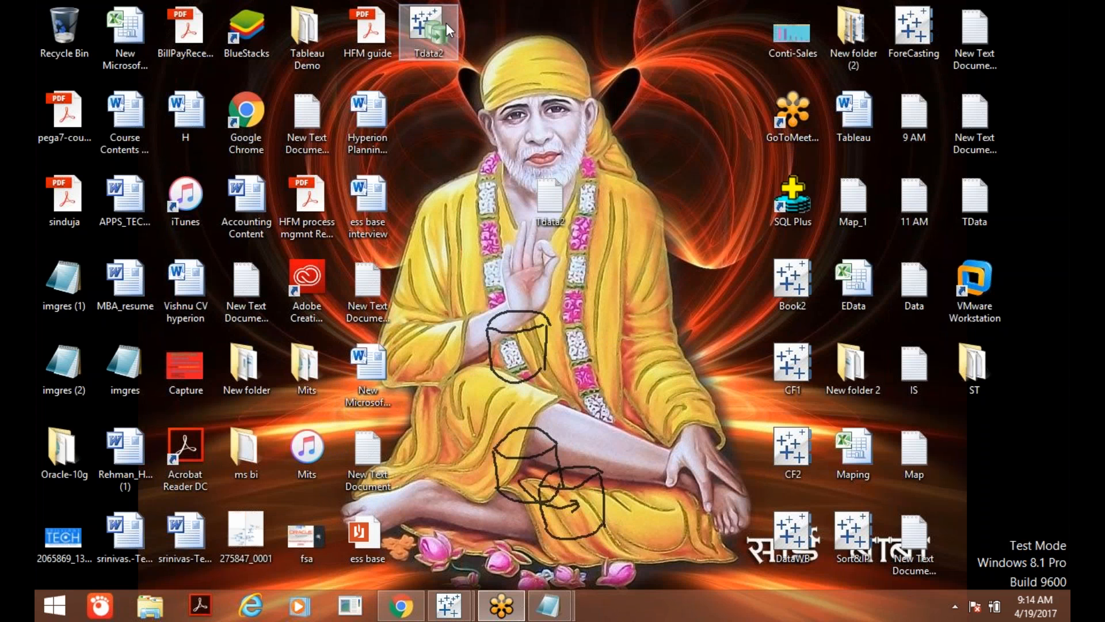
drag(433, 32, 556, 291)
click(630, 316)
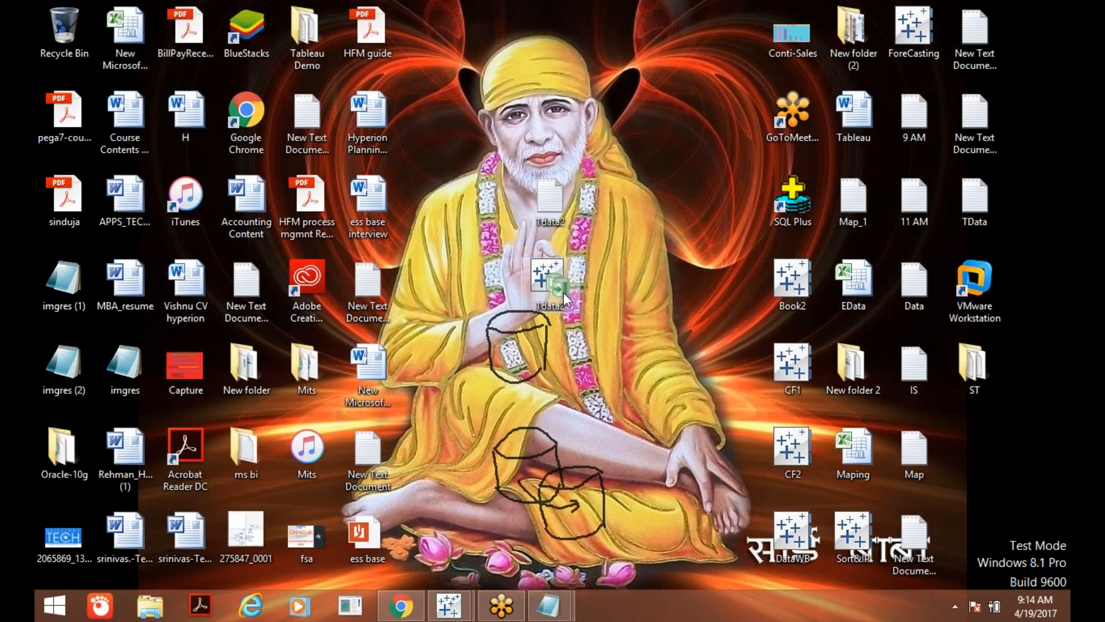
mouse_move(566, 316)
mouse_move(566, 278)
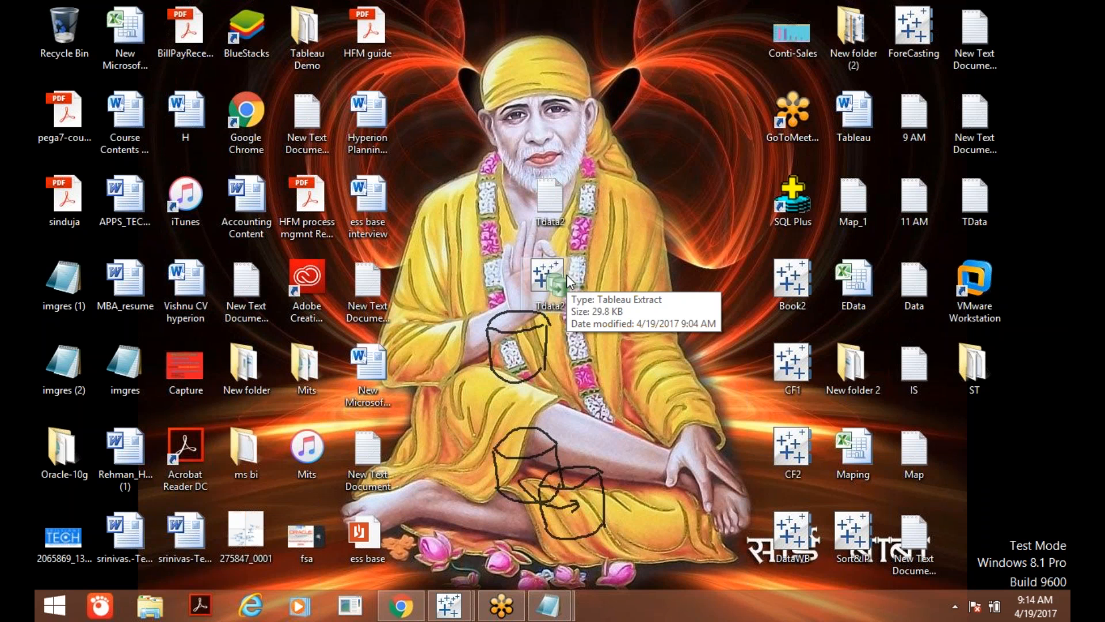